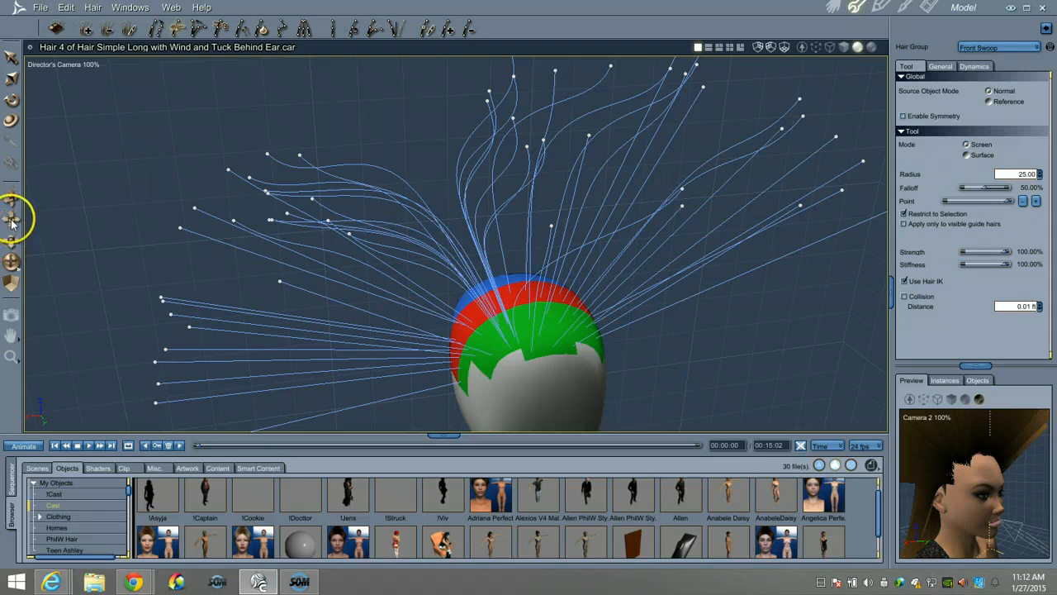
# - Examine the Front Swoop guide hairs around the head from the front, from above and from the side
pyautogui.moveTo(12, 204); pyautogui.dragTo(11, 206)
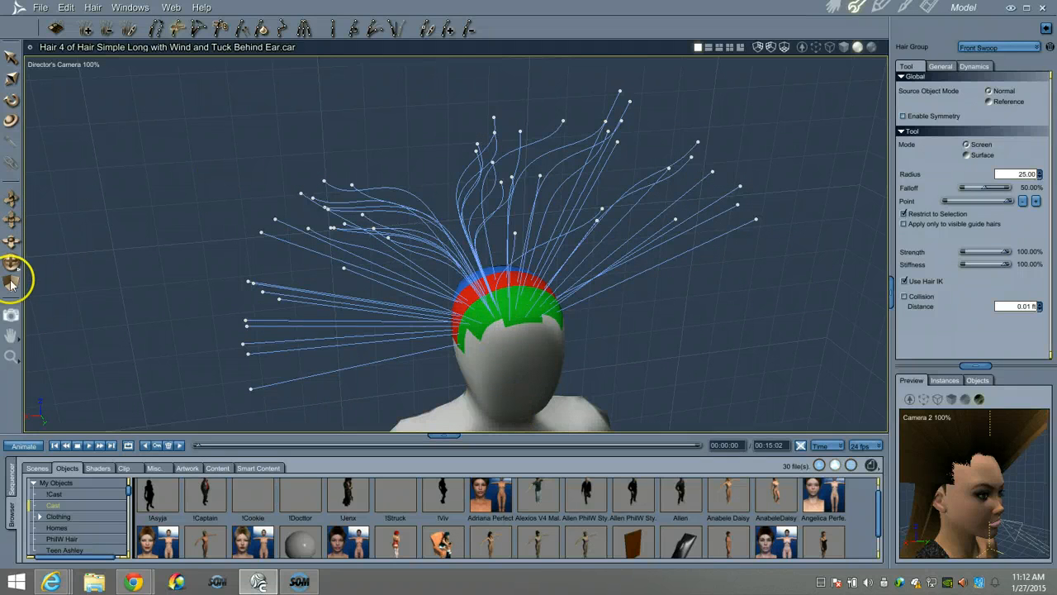
pyautogui.moveTo(11, 261); pyautogui.dragTo(11, 261)
pyautogui.moveTo(527, 278); pyautogui.dragTo(529, 275, button='middle')
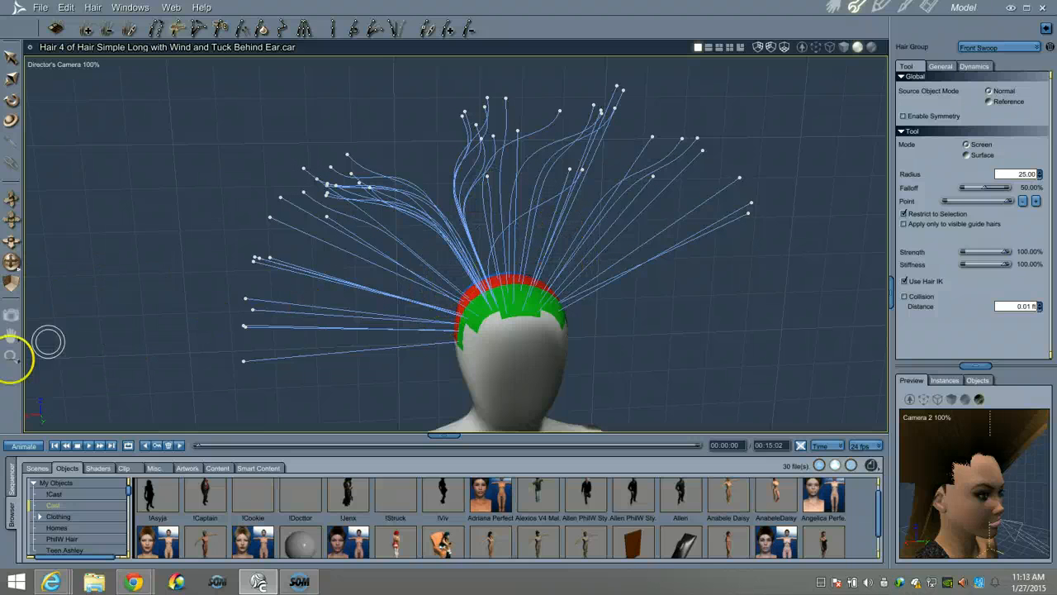
pyautogui.moveTo(10, 264); pyautogui.dragTo(10, 307)
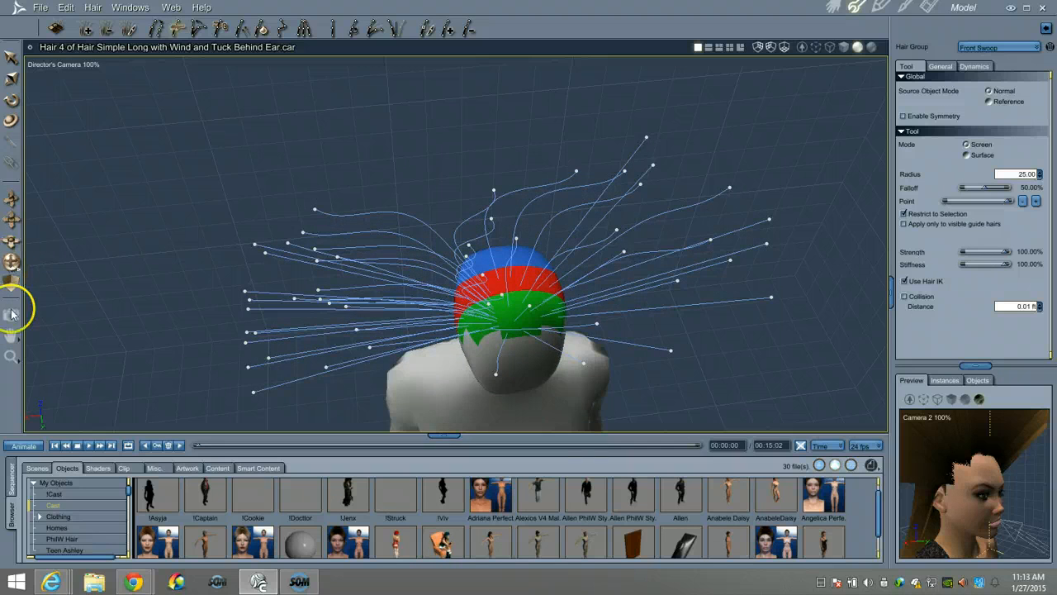
pyautogui.moveTo(12, 261); pyautogui.dragTo(11, 262)
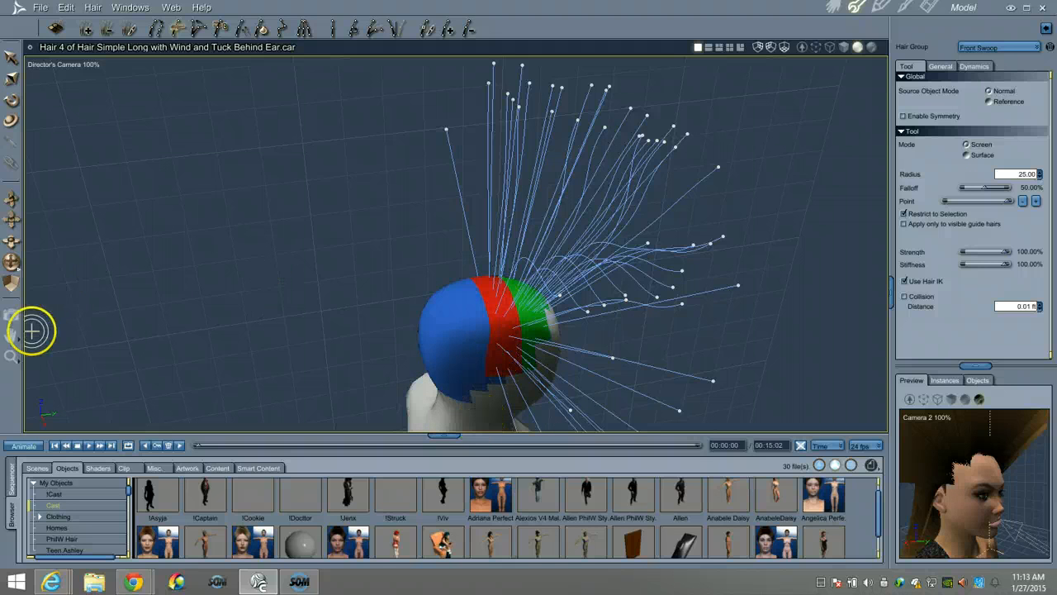
pyautogui.moveTo(12, 264); pyautogui.dragTo(9, 262)
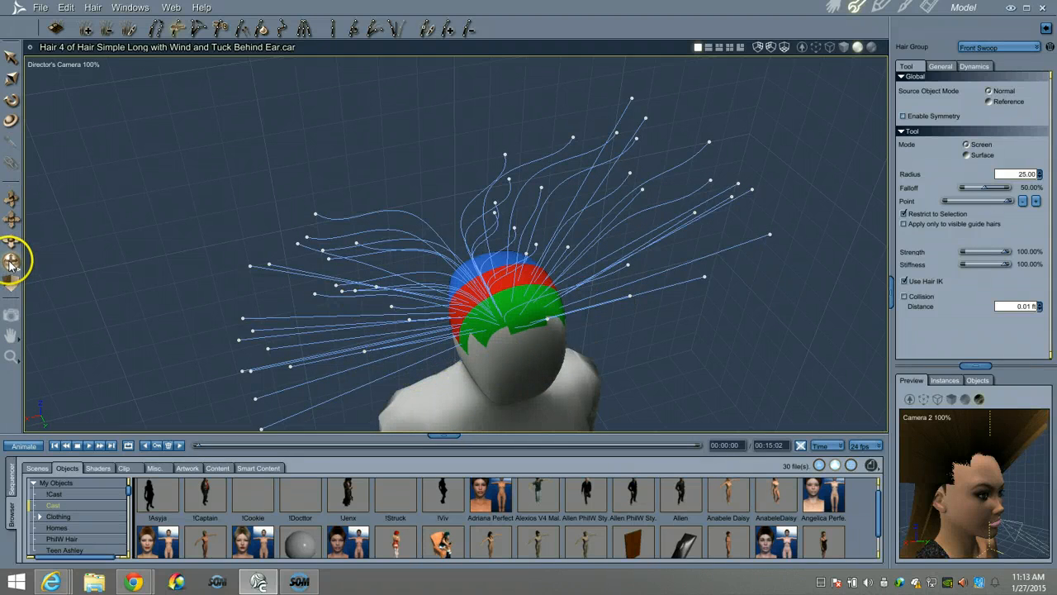
pyautogui.moveTo(10, 263); pyautogui.dragTo(10, 262)
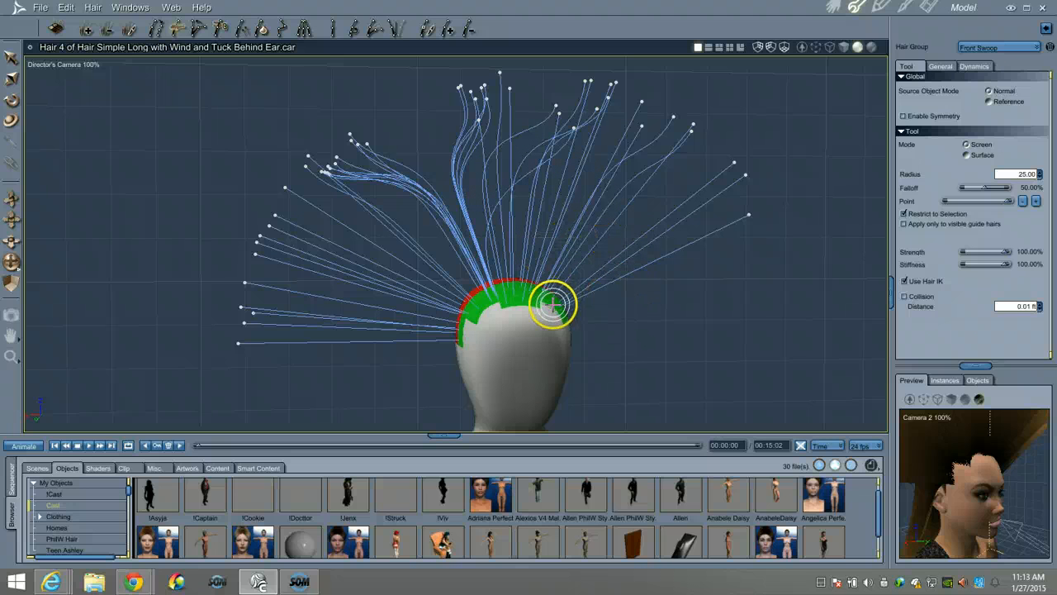
pyautogui.moveTo(552, 305)
pyautogui.mouseDown()
pyautogui.moveTo(495, 288)
pyautogui.moveTo(502, 302)
pyautogui.mouseUp()
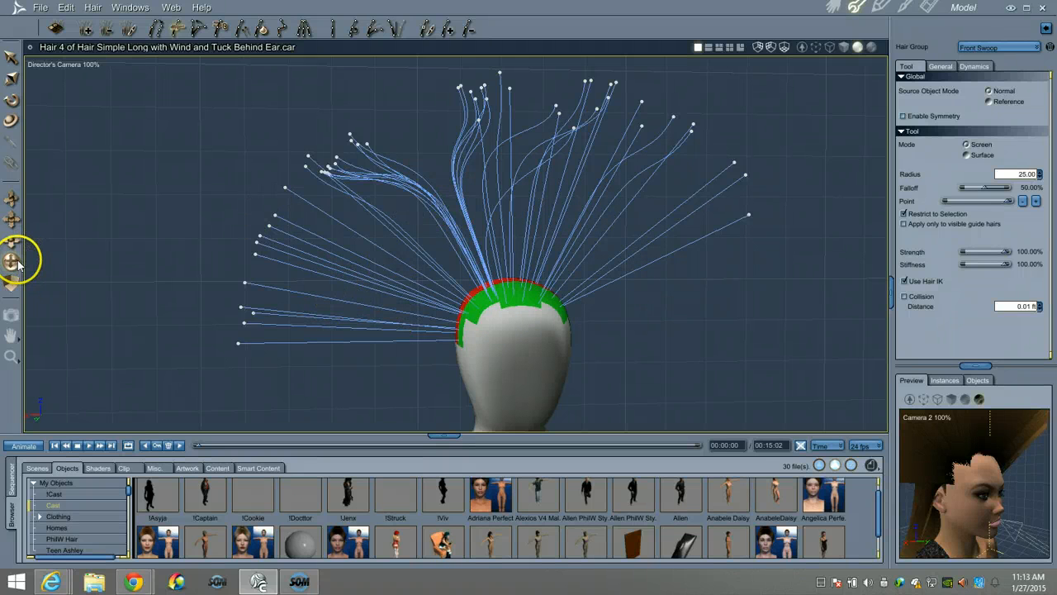
pyautogui.moveTo(18, 264); pyautogui.dragTo(20, 266)
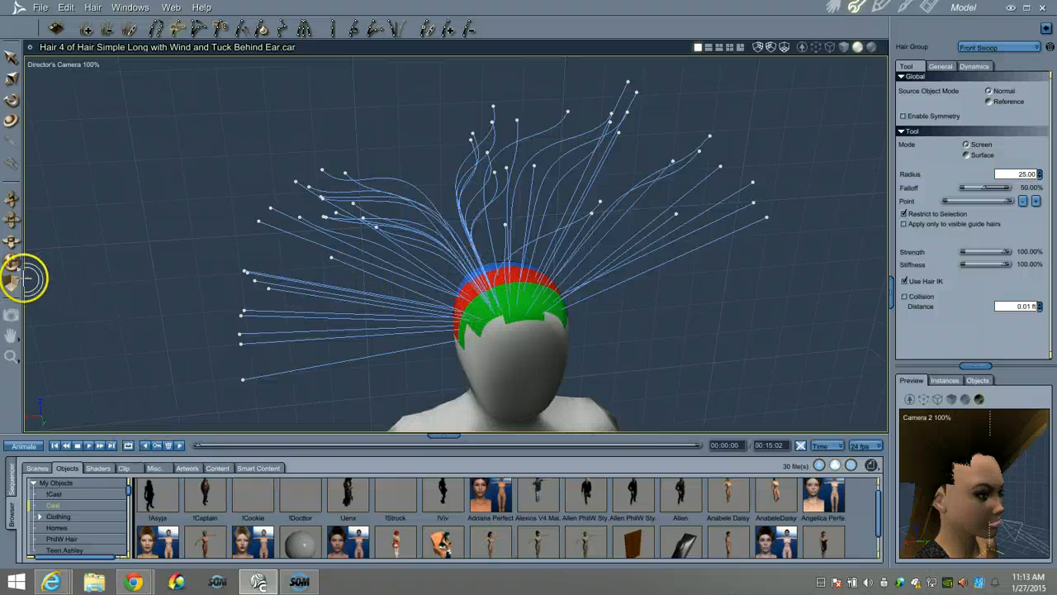
pyautogui.moveTo(11, 266)
pyautogui.mouseDown()
pyautogui.moveTo(25, 258)
pyautogui.moveTo(15, 261)
pyautogui.mouseUp()
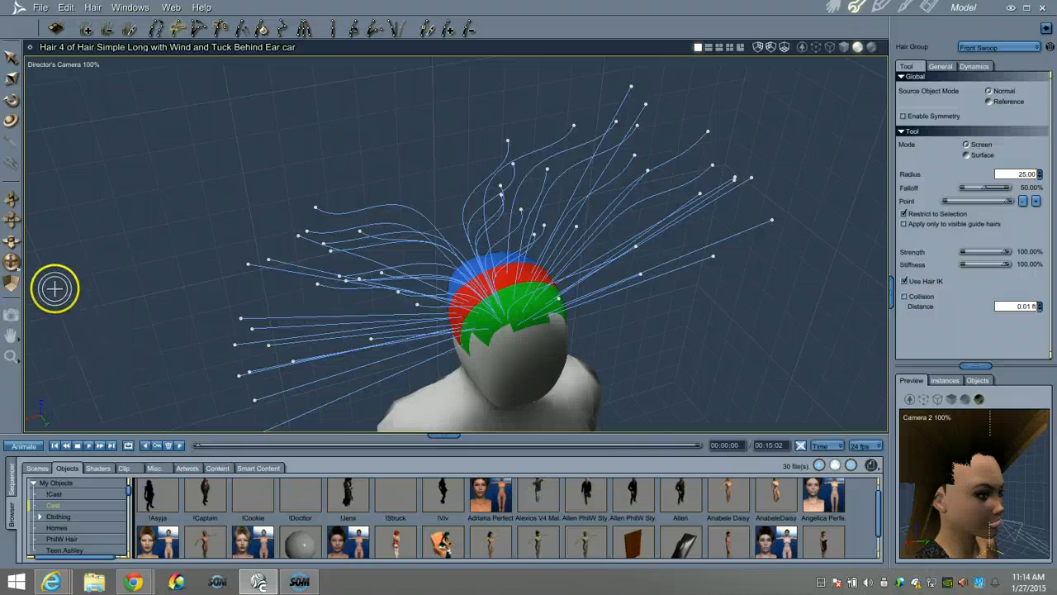
# - In front view, comb the guide hairs above the crown outward to their own side of the part and tidy the opposite bunch's tips
pyautogui.moveTo(16, 266); pyautogui.dragTo(20, 263)
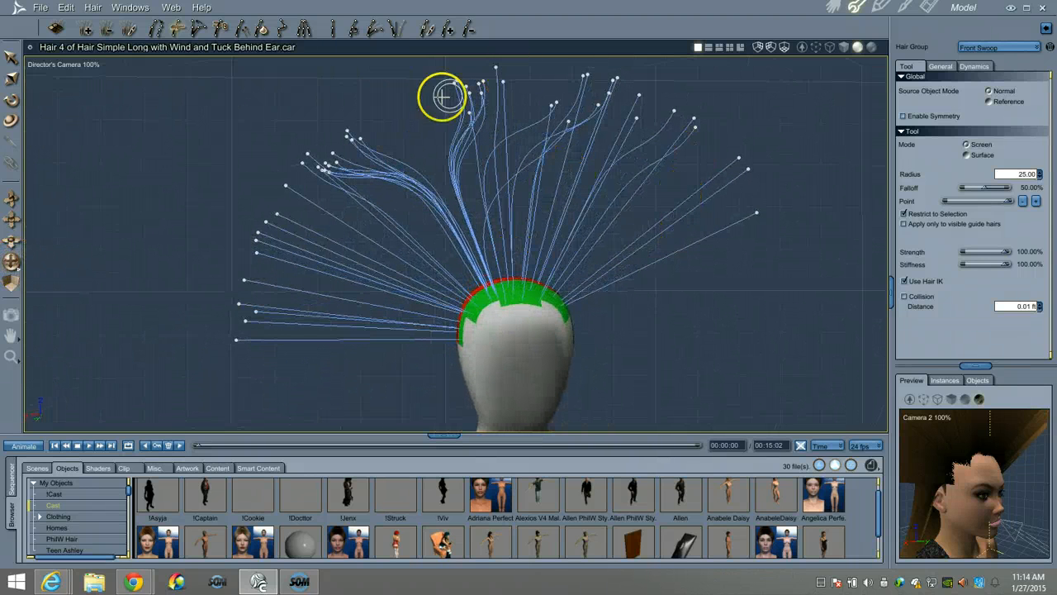
pyautogui.moveTo(446, 95)
pyautogui.mouseDown()
pyautogui.moveTo(543, 81)
pyautogui.moveTo(555, 108)
pyautogui.mouseUp()
pyautogui.moveTo(479, 118); pyautogui.dragTo(618, 96)
pyautogui.moveTo(550, 88); pyautogui.dragTo(623, 99)
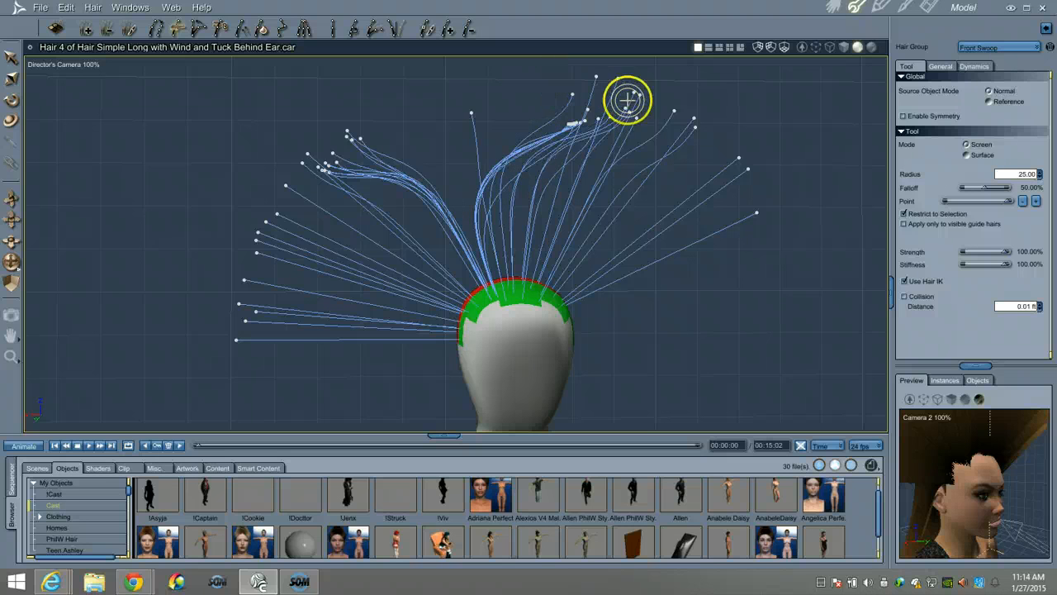
pyautogui.moveTo(471, 116); pyautogui.dragTo(606, 115)
pyautogui.moveTo(534, 113)
pyautogui.mouseDown()
pyautogui.moveTo(595, 99)
pyautogui.moveTo(661, 111)
pyautogui.mouseUp()
pyautogui.moveTo(599, 94)
pyautogui.mouseDown()
pyautogui.moveTo(662, 110)
pyautogui.moveTo(653, 117)
pyautogui.mouseUp()
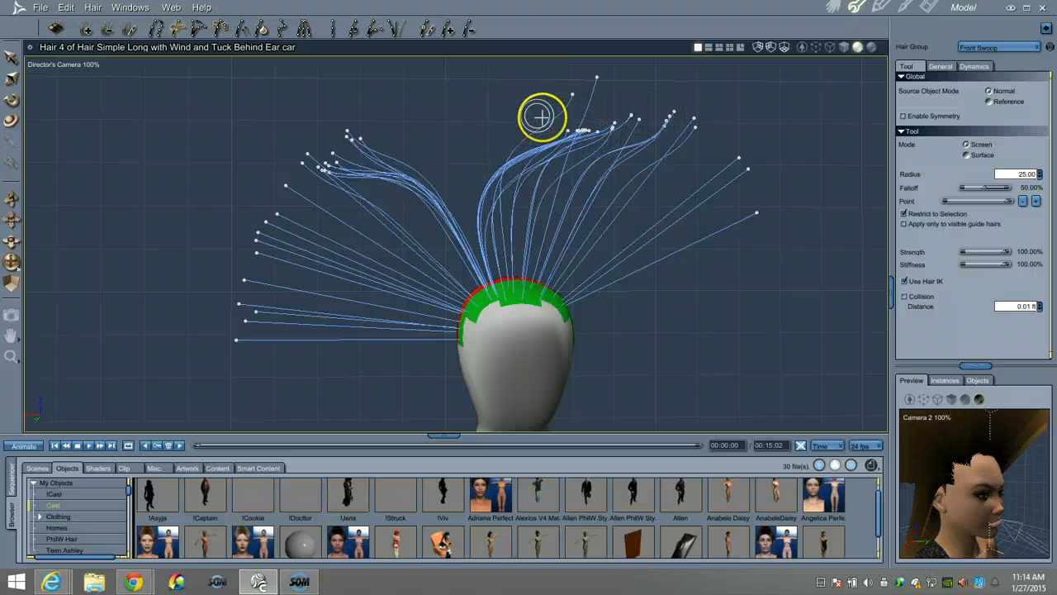
pyautogui.moveTo(542, 117); pyautogui.dragTo(616, 129)
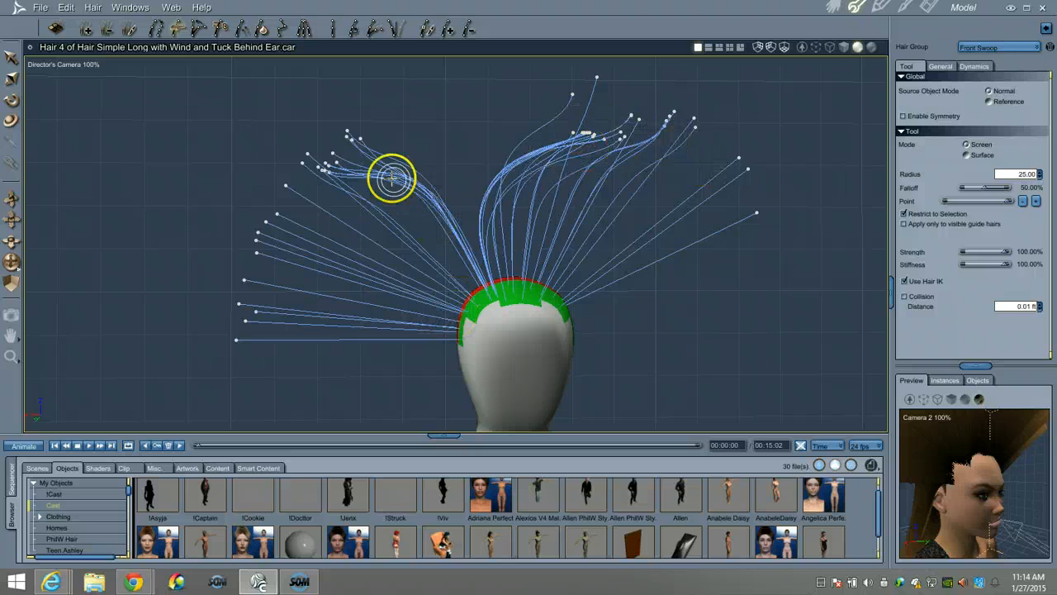
pyautogui.moveTo(360, 147)
pyautogui.mouseDown()
pyautogui.moveTo(330, 157)
pyautogui.moveTo(349, 140)
pyautogui.mouseUp()
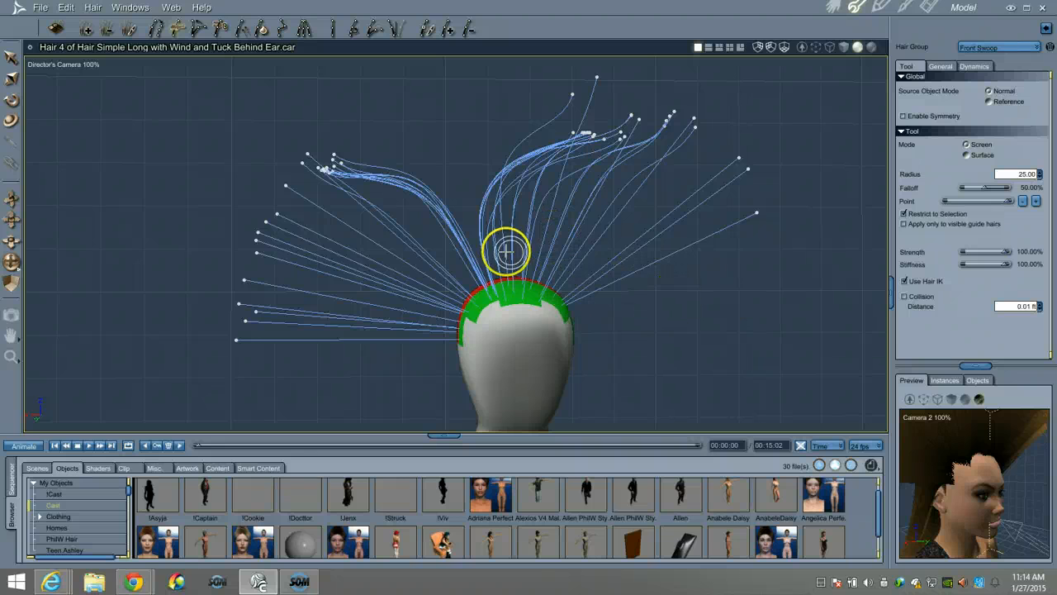
# - Lengthen all Front Swoop guide hairs at once, using a radius of 1.00 and an absolute length of 2.00
pyautogui.scroll(-2, 508, 299)
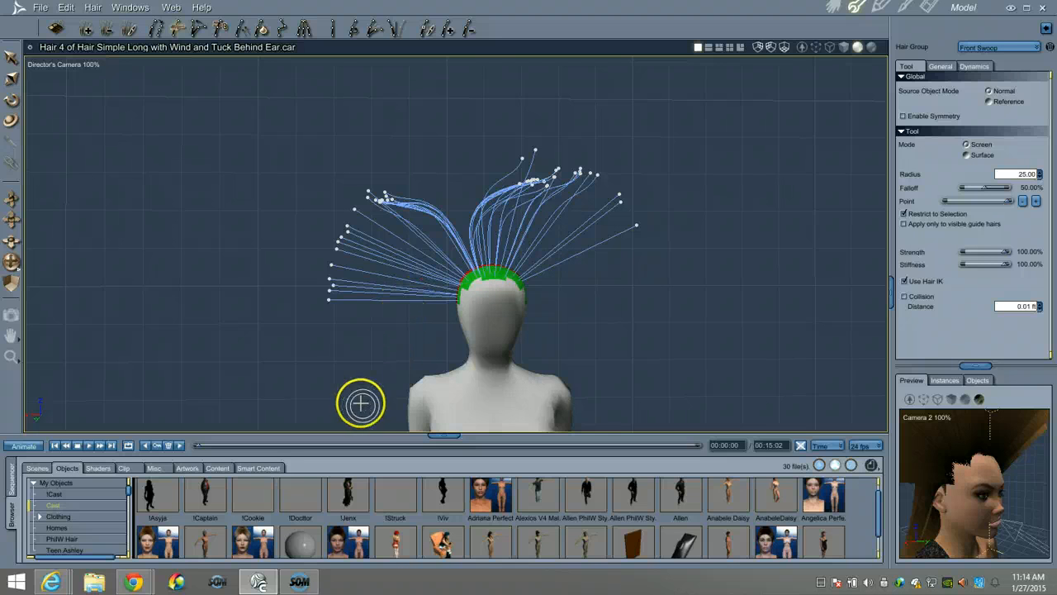
pyautogui.moveTo(11, 203); pyautogui.dragTo(11, 204)
pyautogui.moveTo(11, 263); pyautogui.dragTo(12, 263)
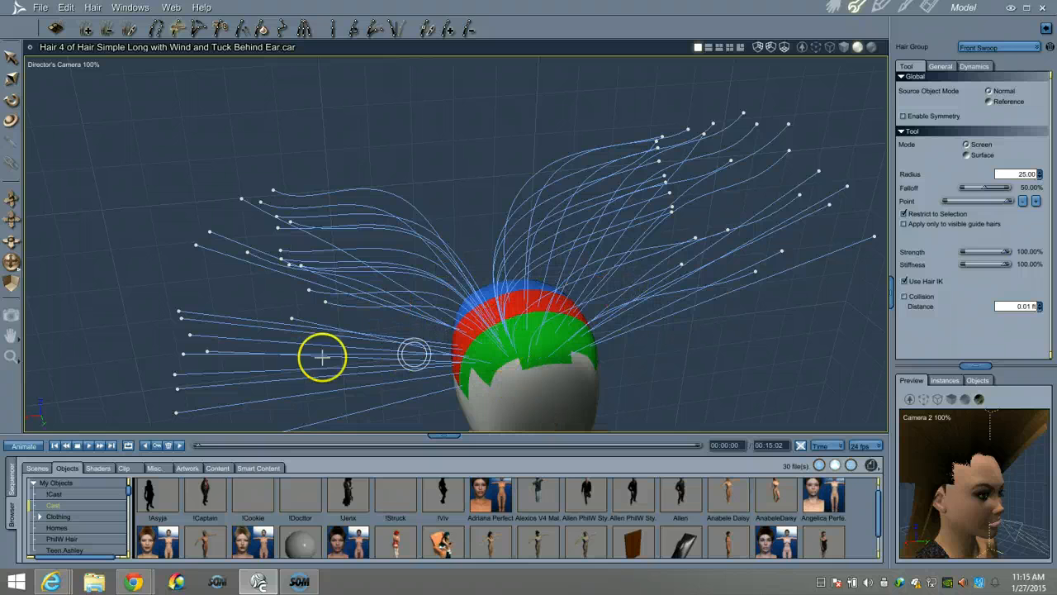
pyautogui.moveTo(11, 263); pyautogui.dragTo(11, 264)
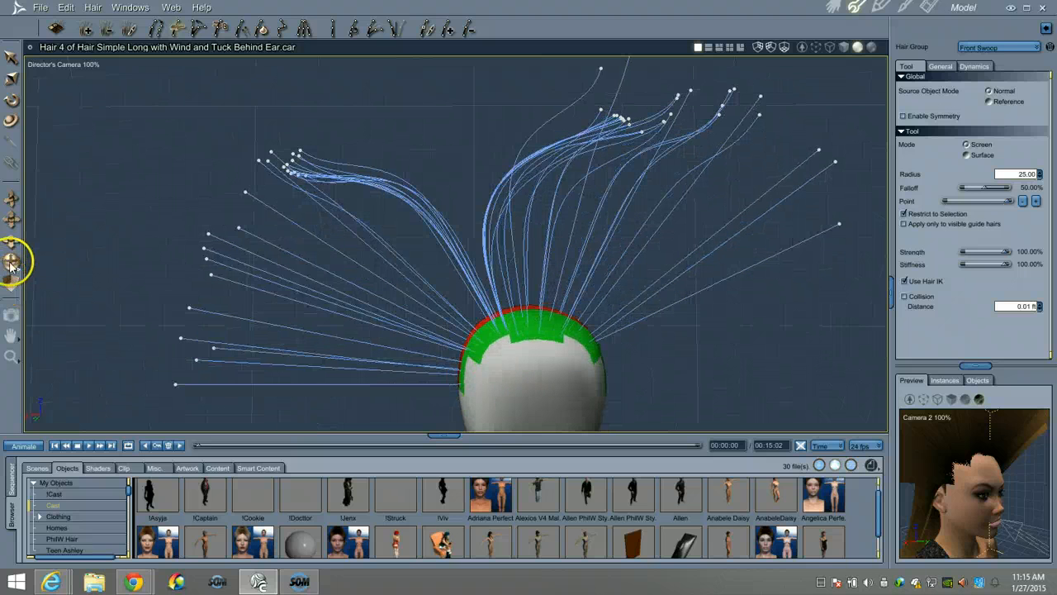
pyautogui.scroll(-3, 153, 322)
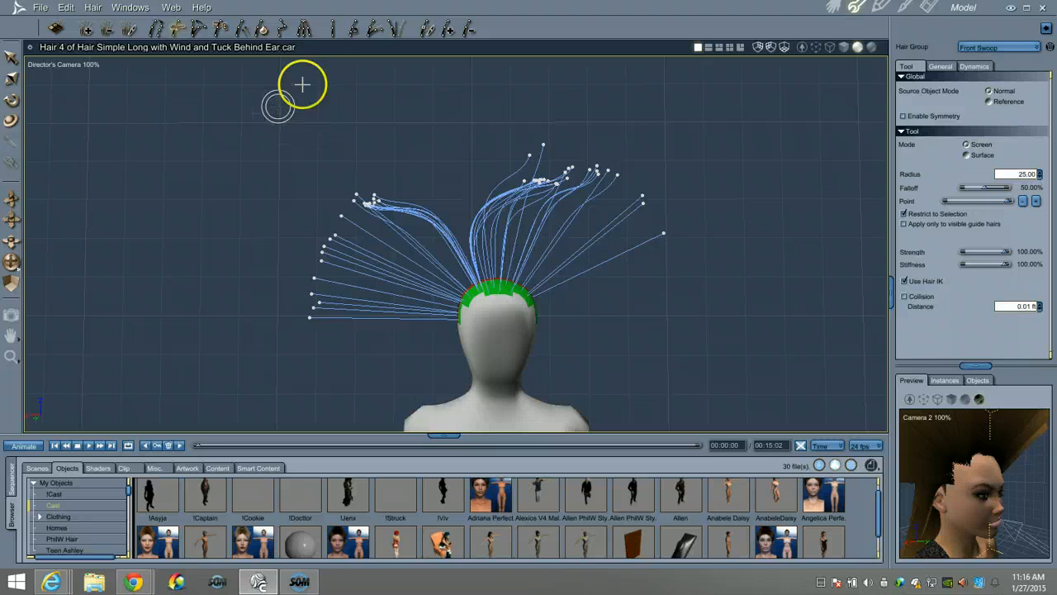
pyautogui.click(283, 29)
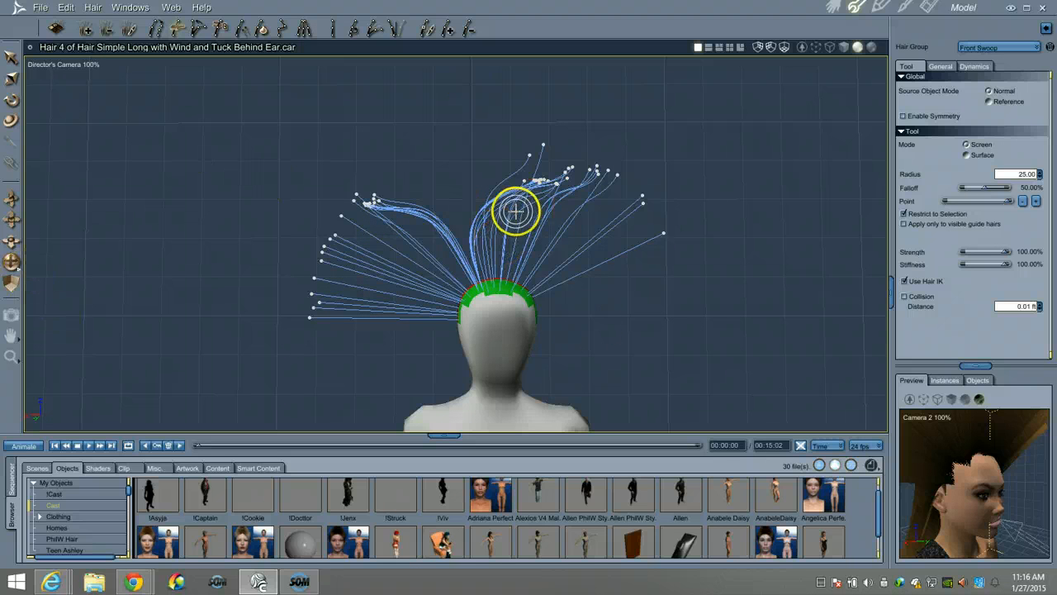
pyautogui.click(157, 30)
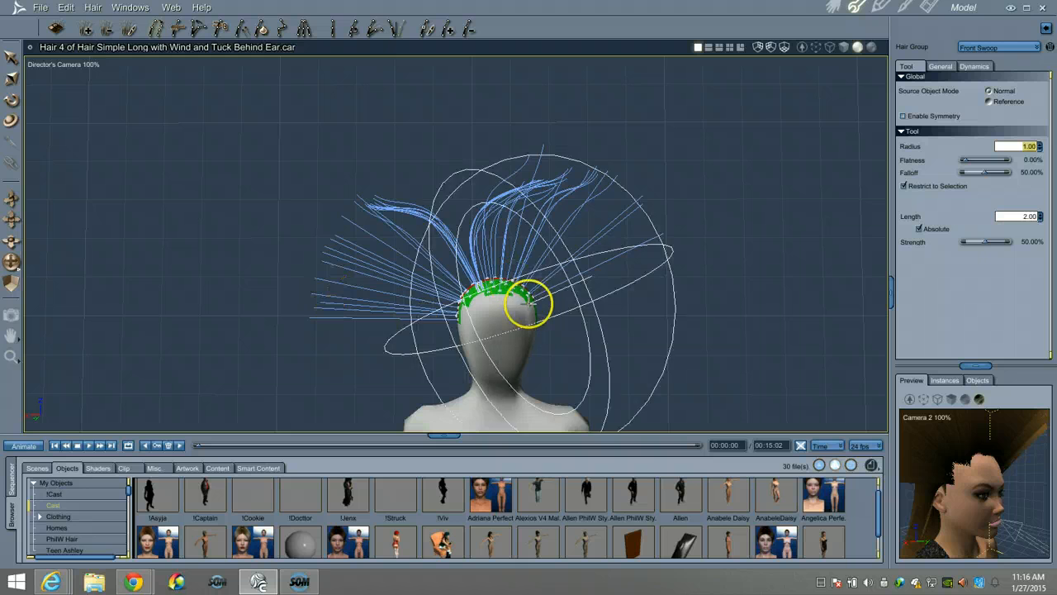
pyautogui.moveTo(506, 294); pyautogui.dragTo(503, 293)
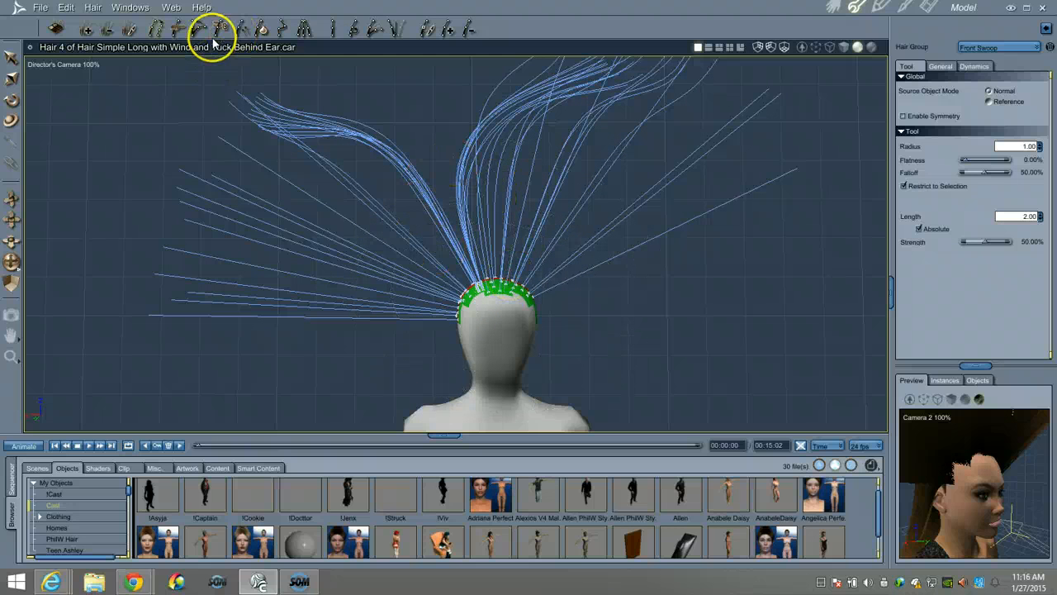
# - Comb the tips of the lengthened guide hairs on the left side of the front view outward and down with the 25.00-radius brush
pyautogui.click(174, 28)
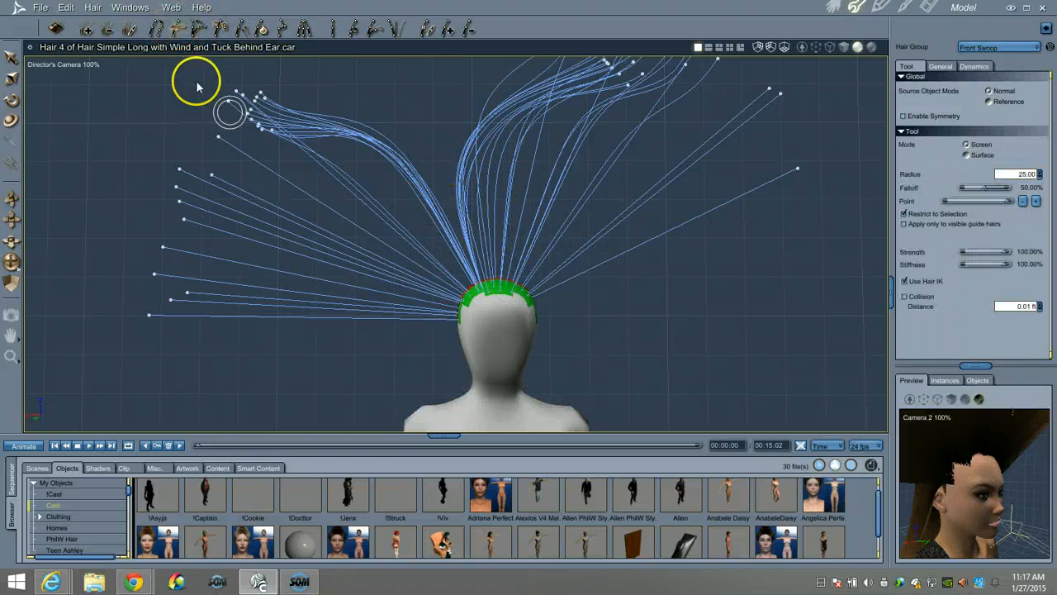
pyautogui.moveTo(278, 102)
pyautogui.mouseDown()
pyautogui.moveTo(248, 132)
pyautogui.moveTo(231, 187)
pyautogui.moveTo(208, 177)
pyautogui.mouseUp()
pyautogui.moveTo(248, 95); pyautogui.dragTo(199, 201)
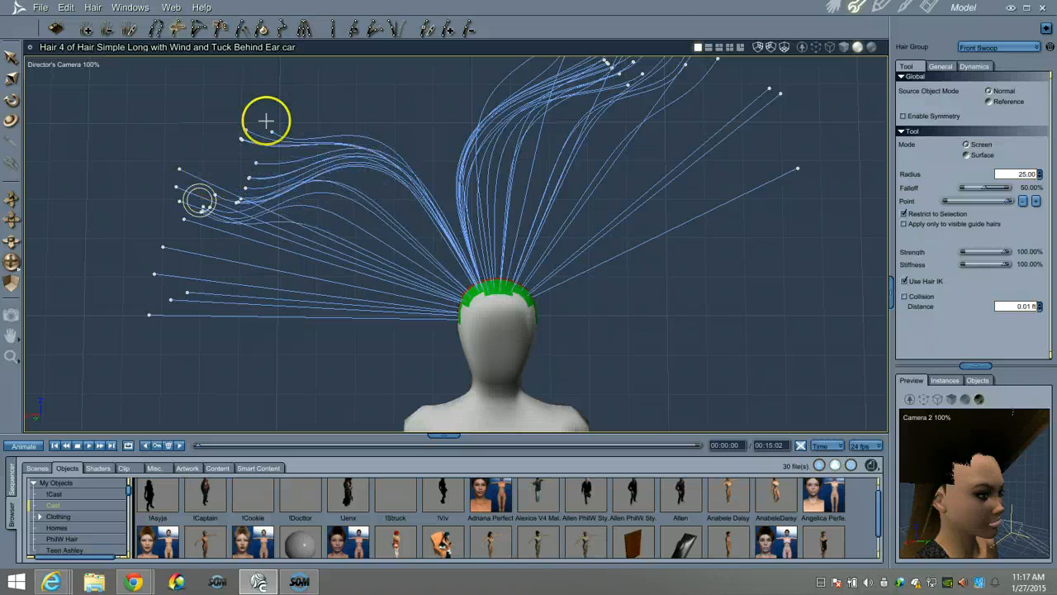
pyautogui.moveTo(272, 135); pyautogui.dragTo(233, 185)
pyautogui.moveTo(256, 135); pyautogui.dragTo(241, 170)
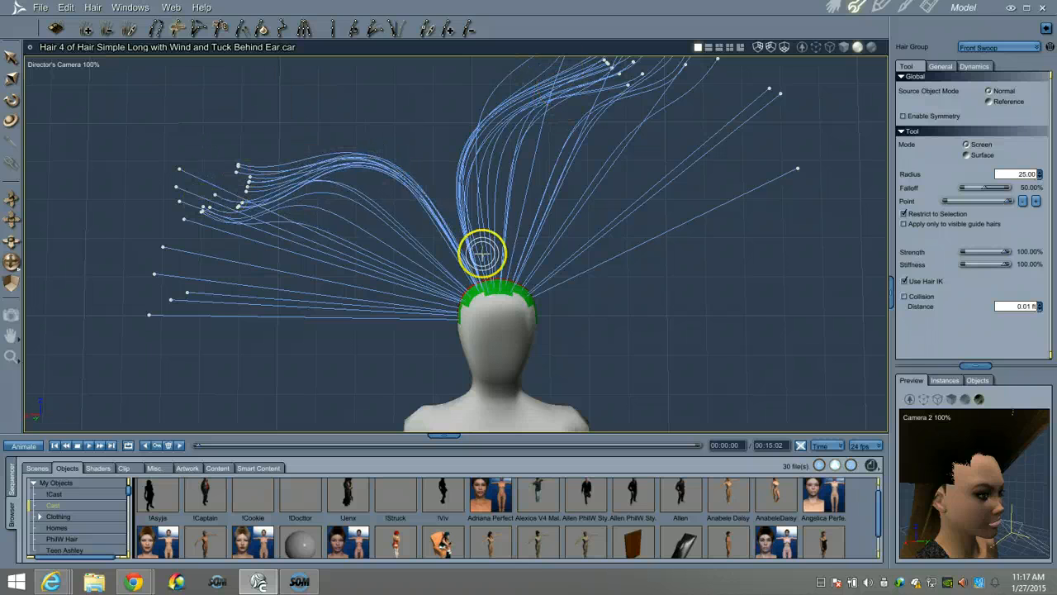
# - Comb the guide hairs on the right side of the front view outward and down, away from the part
pyautogui.scroll(-5, 256, 256)
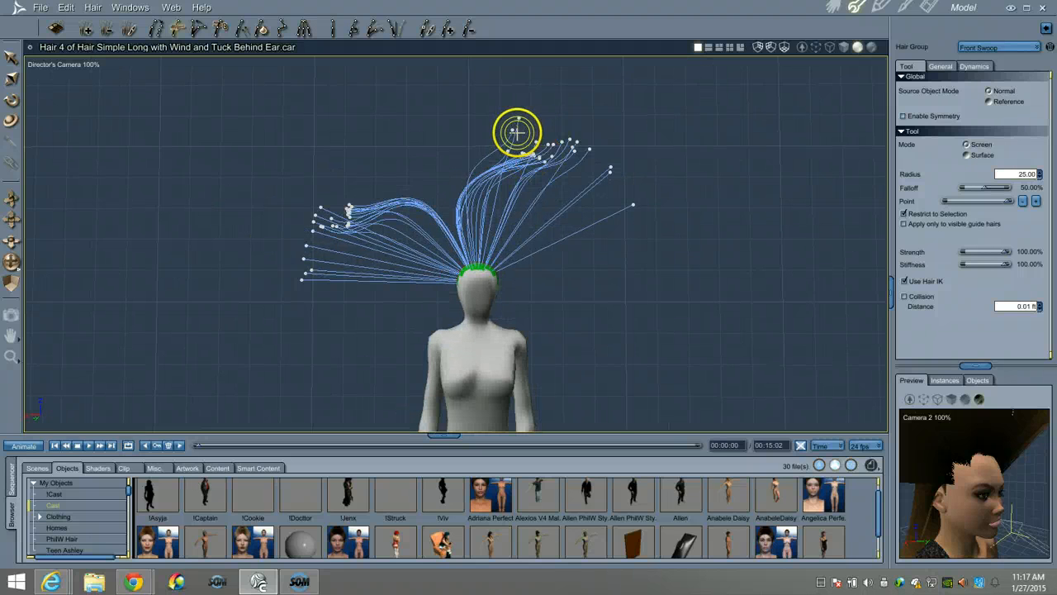
pyautogui.moveTo(519, 131); pyautogui.dragTo(660, 229)
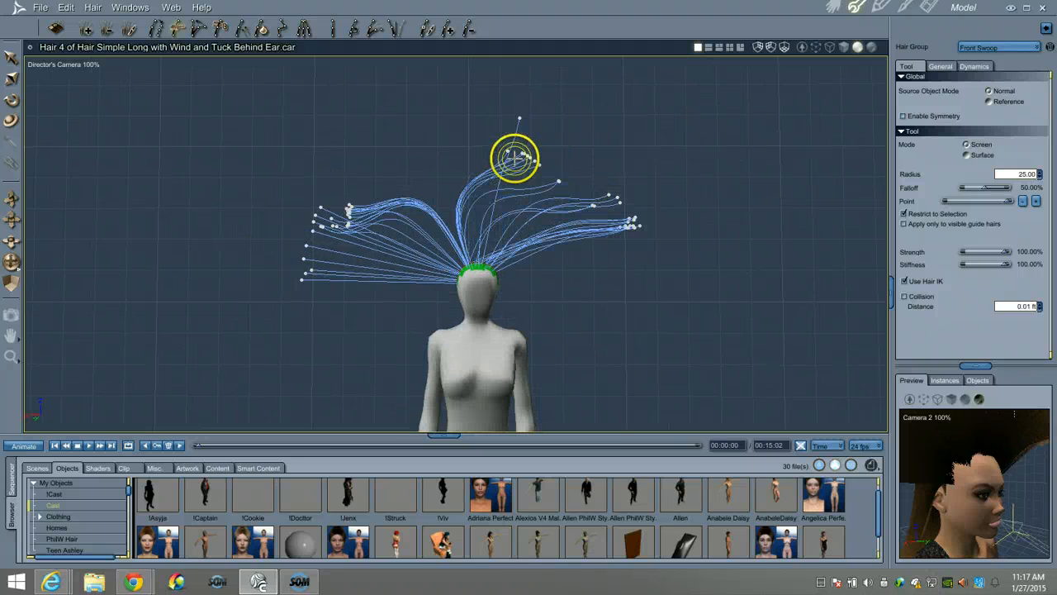
pyautogui.moveTo(516, 158); pyautogui.dragTo(584, 221)
pyautogui.moveTo(522, 114)
pyautogui.mouseDown()
pyautogui.moveTo(606, 219)
pyautogui.moveTo(641, 241)
pyautogui.mouseUp()
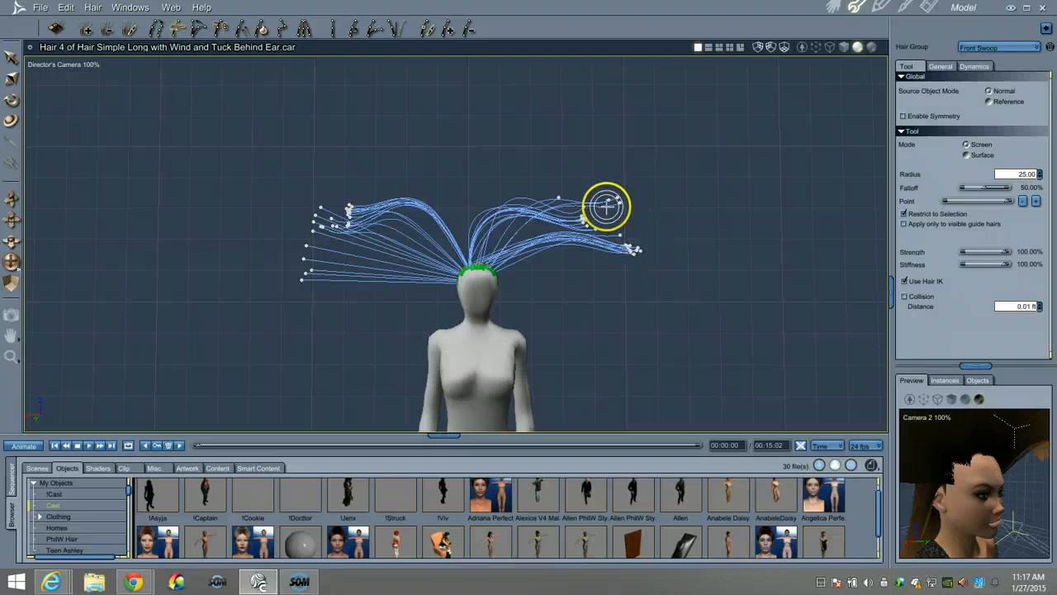
pyautogui.moveTo(555, 204); pyautogui.dragTo(630, 217)
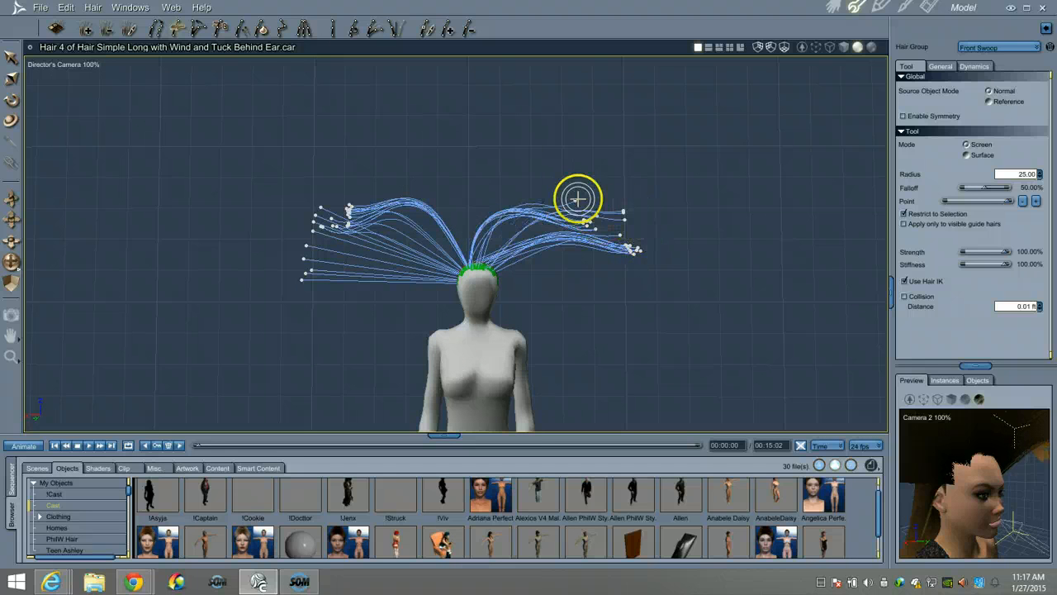
# - In side view, sweep the forward-pointing guide hairs back over the head, away from the face
pyautogui.moveTo(16, 268); pyautogui.dragTo(25, 267)
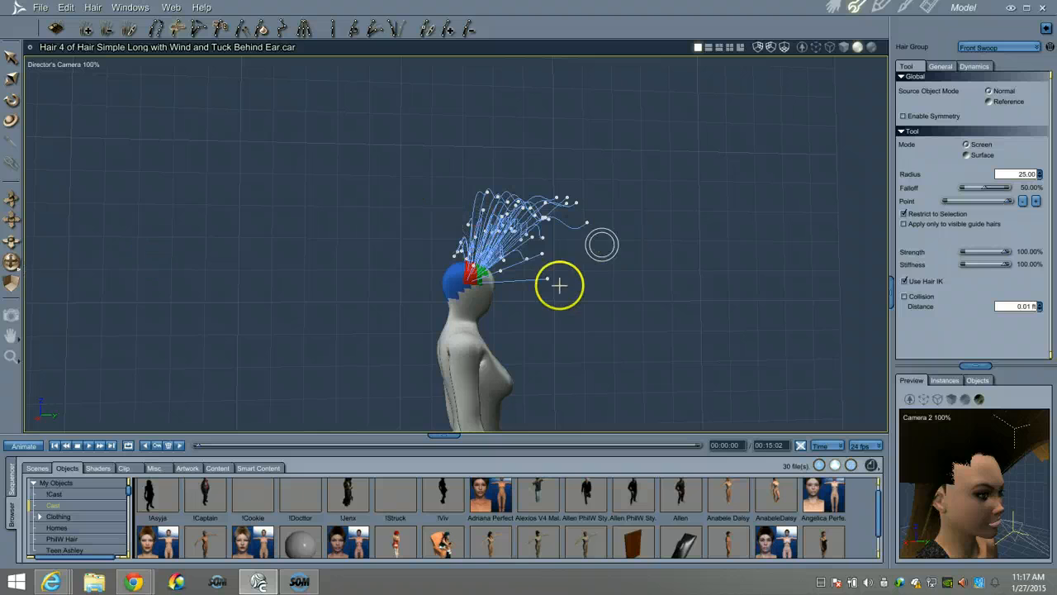
pyautogui.moveTo(578, 212); pyautogui.dragTo(498, 175)
pyautogui.moveTo(548, 201)
pyautogui.mouseDown()
pyautogui.moveTo(496, 177)
pyautogui.moveTo(451, 191)
pyautogui.mouseUp()
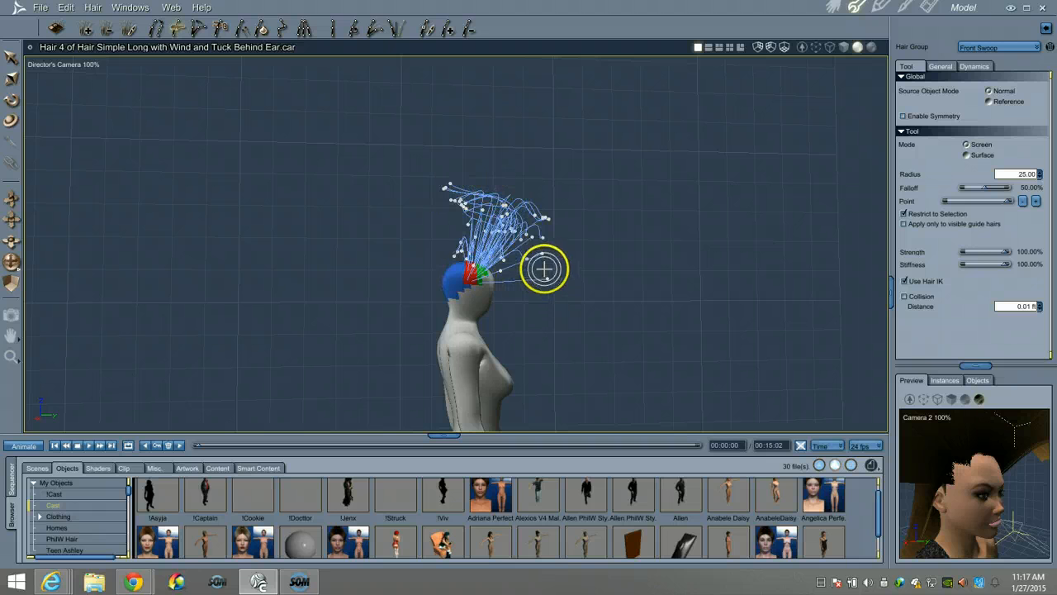
pyautogui.moveTo(471, 260)
pyautogui.mouseDown()
pyautogui.moveTo(551, 243)
pyautogui.moveTo(453, 235)
pyautogui.mouseUp()
pyautogui.moveTo(550, 251); pyautogui.dragTo(473, 247)
pyautogui.moveTo(543, 218)
pyautogui.mouseDown()
pyautogui.moveTo(501, 205)
pyautogui.moveTo(448, 236)
pyautogui.moveTo(475, 264)
pyautogui.moveTo(479, 218)
pyautogui.moveTo(429, 211)
pyautogui.moveTo(434, 191)
pyautogui.moveTo(424, 217)
pyautogui.moveTo(425, 201)
pyautogui.moveTo(393, 209)
pyautogui.mouseUp()
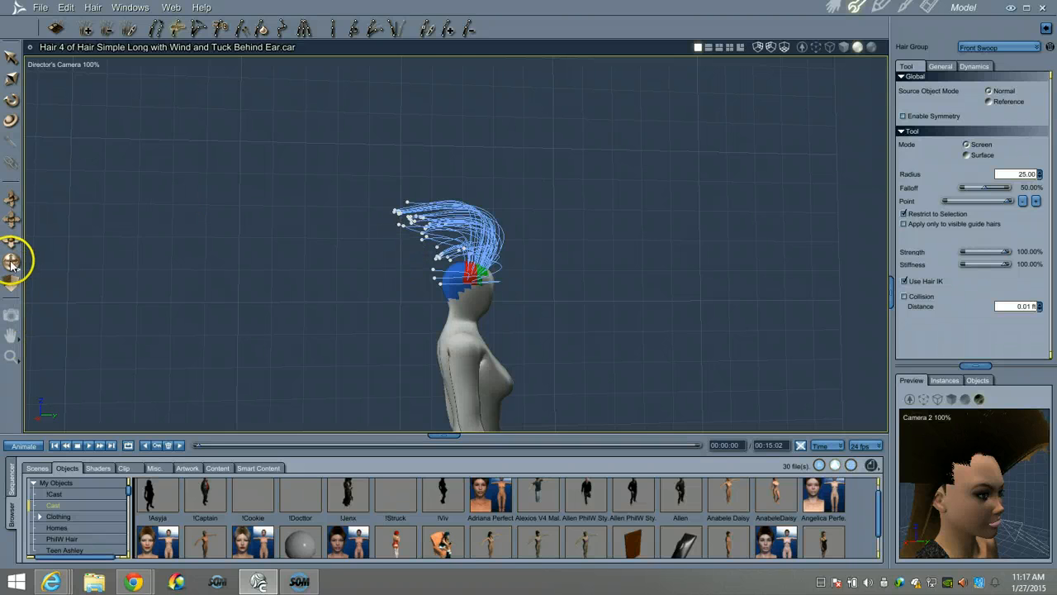
# - Drape the combed guide hairs over the figure's head and shoulders using the hair dynamics
pyautogui.moveTo(12, 262); pyautogui.dragTo(12, 264)
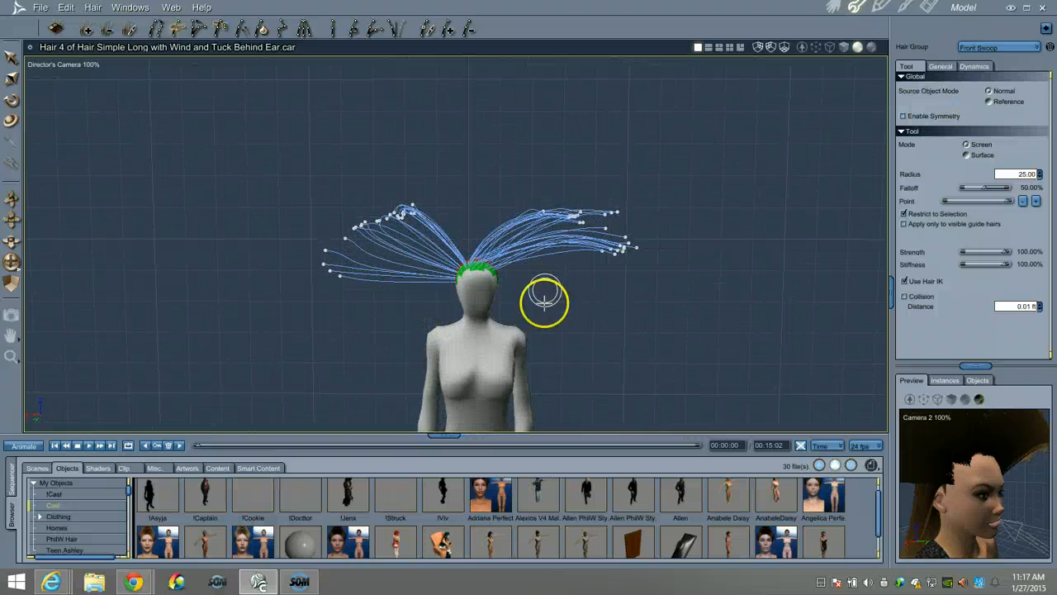
pyautogui.click(942, 66)
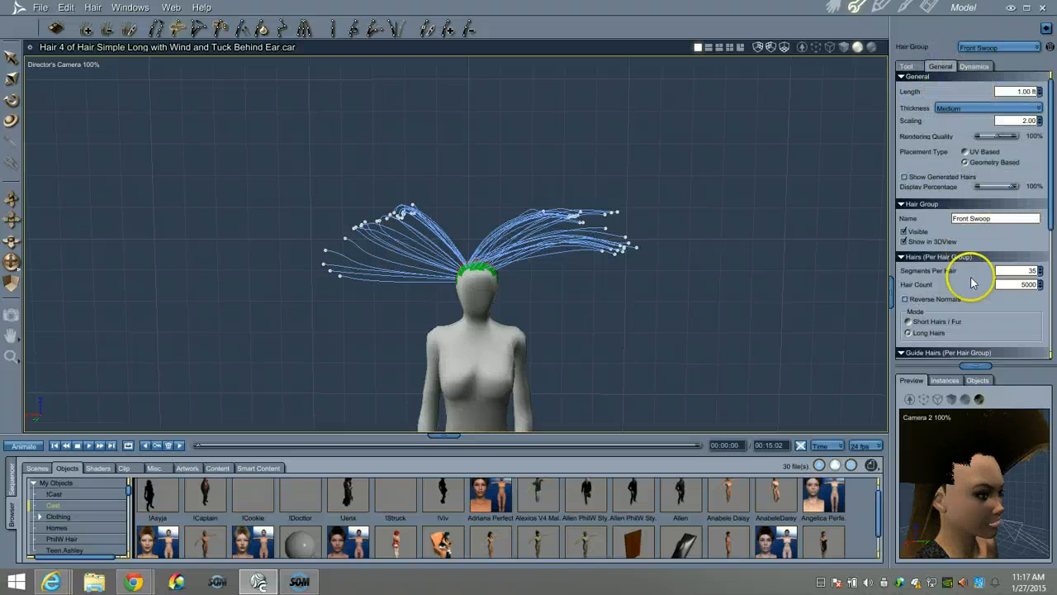
pyautogui.click(981, 68)
pyautogui.scroll(-3, 951, 295)
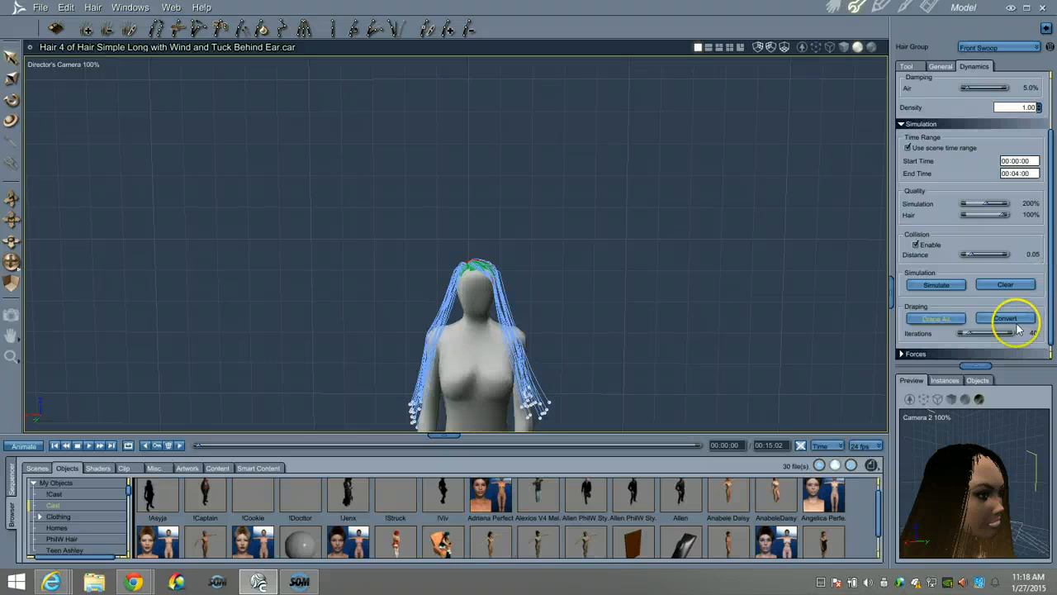
# - Enable auto grouping for the Front Swoop interpolation, turn off its Distance and Angle criteria, and set Distance Along to 3.4
pyautogui.click(939, 66)
pyautogui.scroll(-2, 950, 264)
pyautogui.scroll(-3, 950, 264)
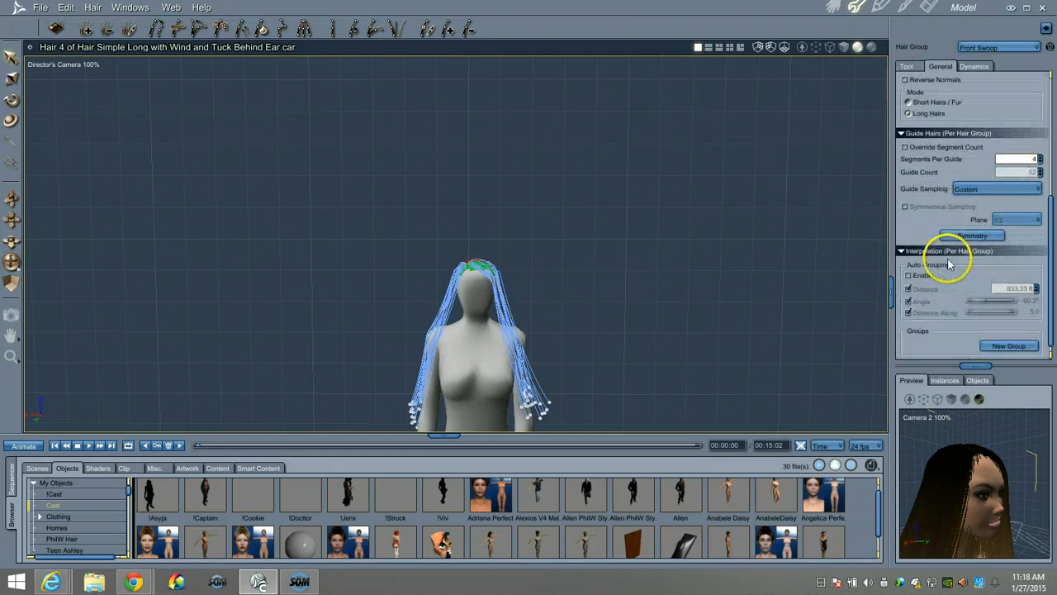
pyautogui.click(910, 289)
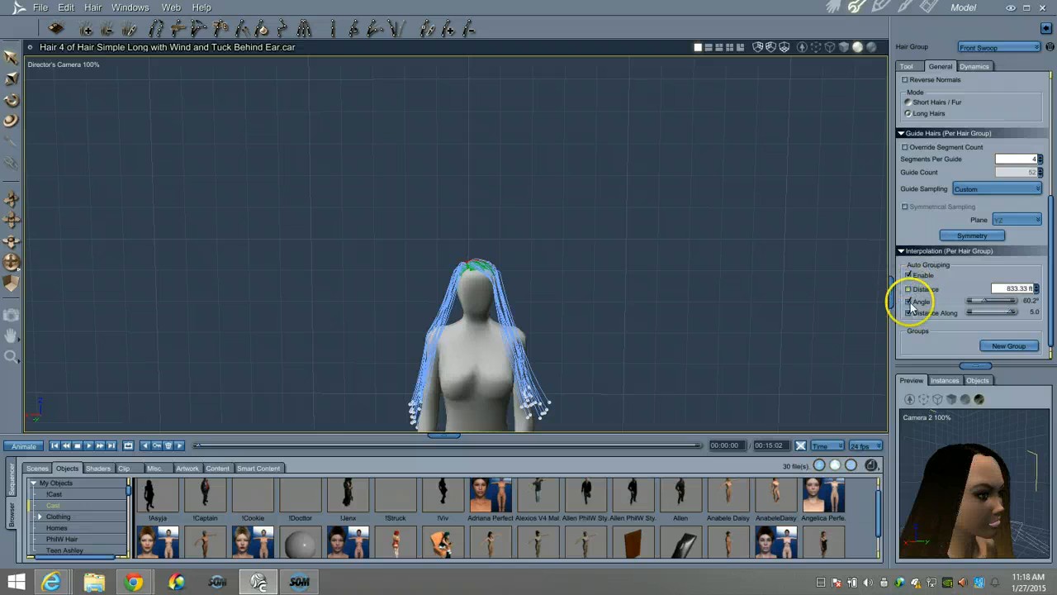
pyautogui.click(909, 301)
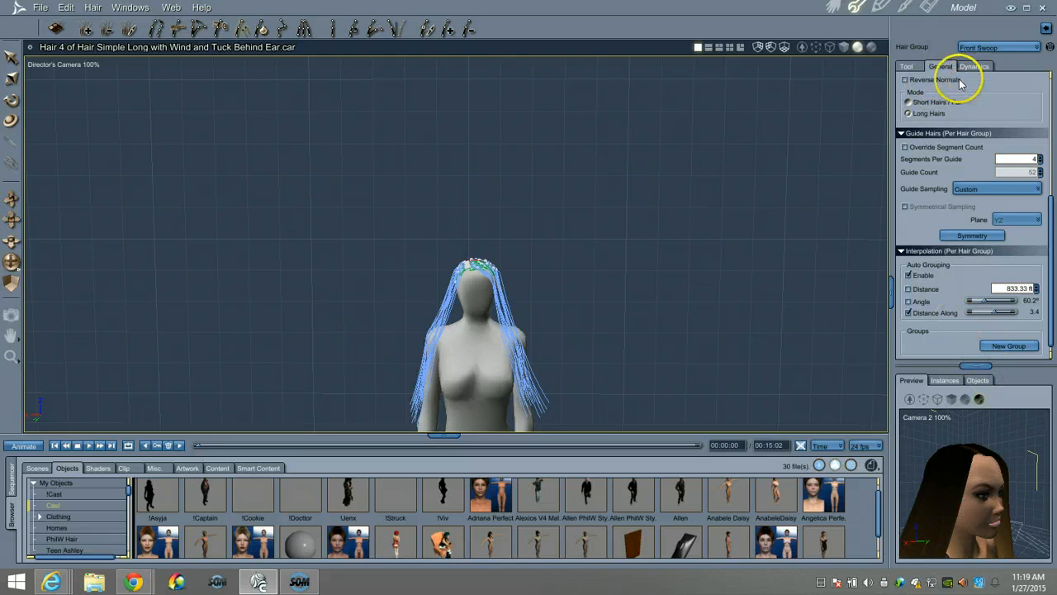
# - Push the Front Swoop guide hairs off the head and body surface using a distance of 0.07 ft
pyautogui.click(910, 68)
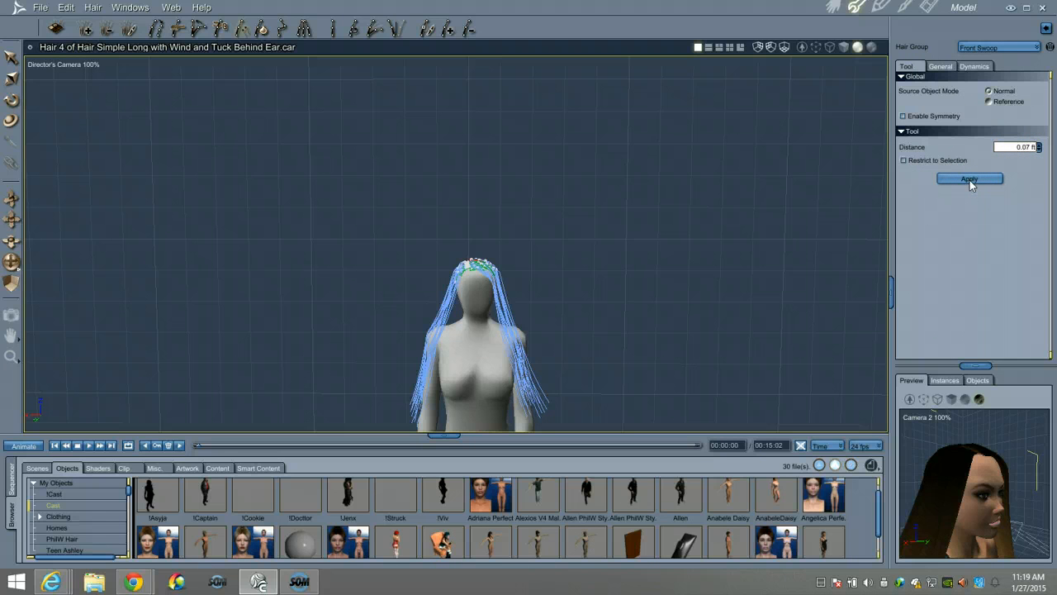
pyautogui.click(995, 180)
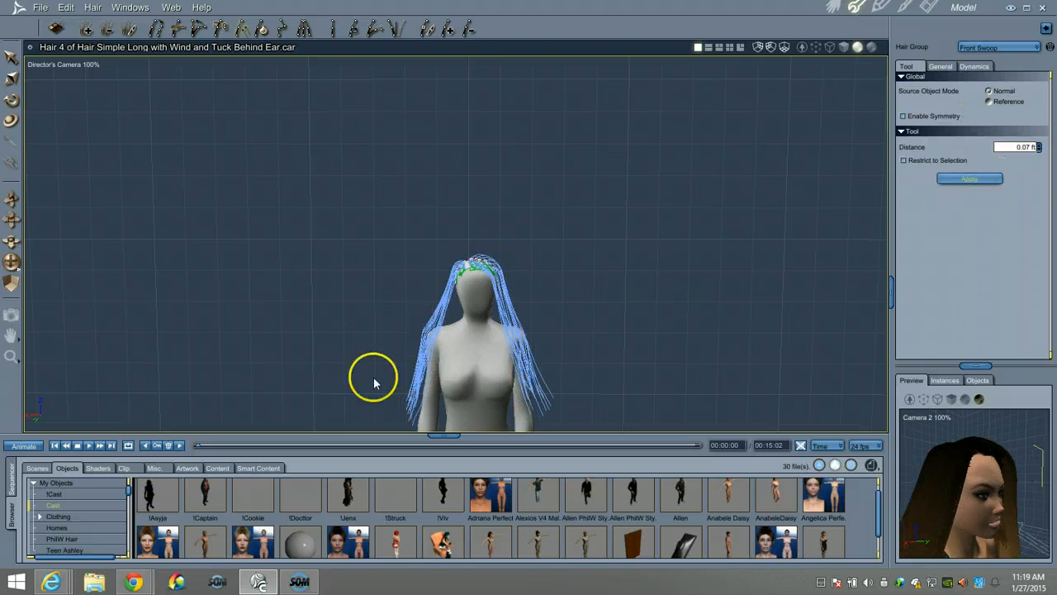
pyautogui.moveTo(981, 494); pyautogui.dragTo(973, 428)
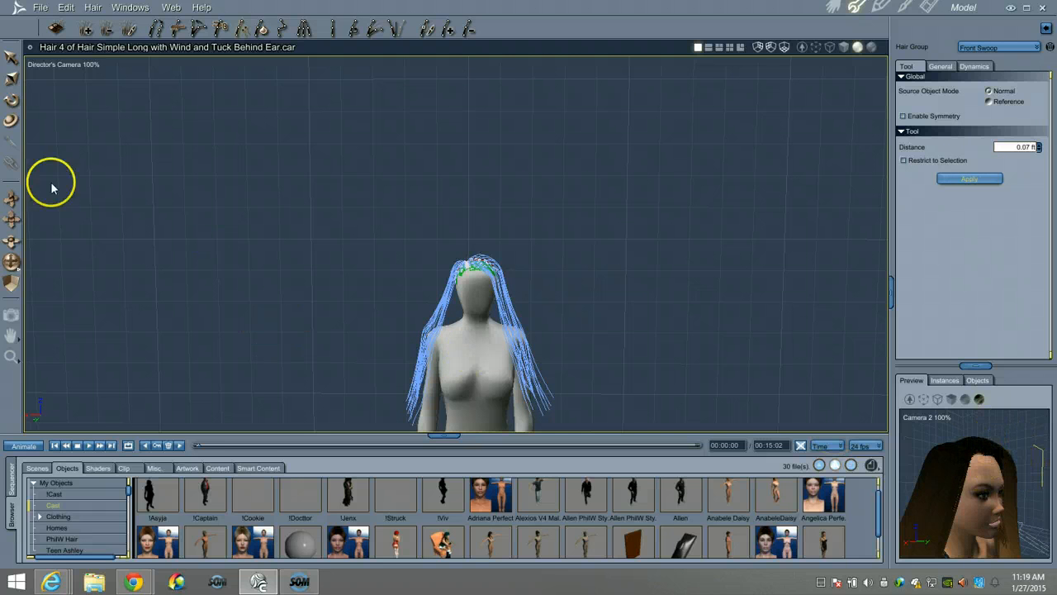
pyautogui.moveTo(5, 209); pyautogui.dragTo(10, 205)
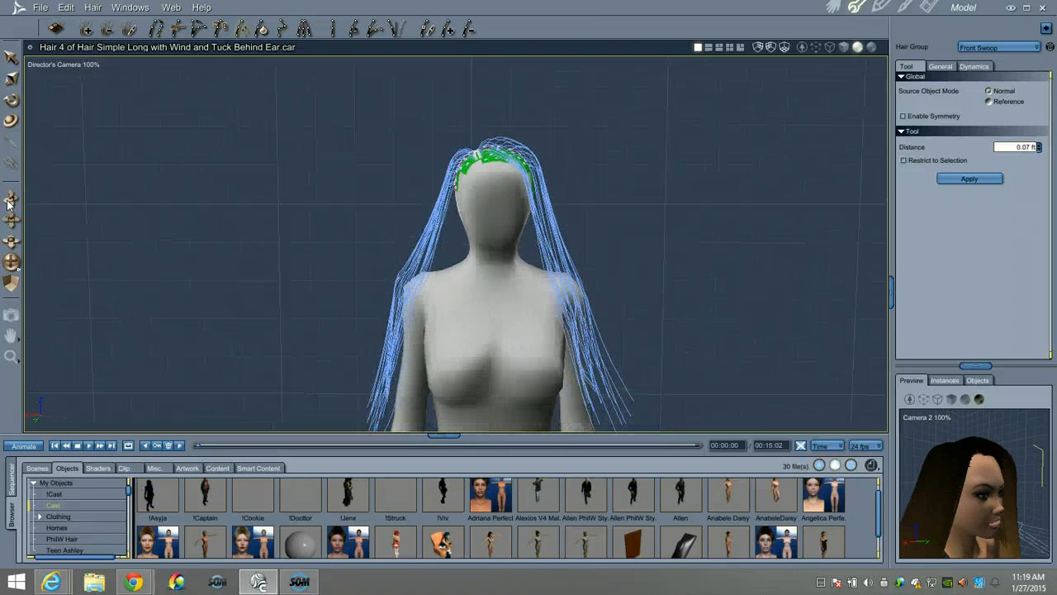
# - Compare the guide hair length of the back Hair Group with Front Swoop, leaving Front Swoop active
pyautogui.click(1032, 48)
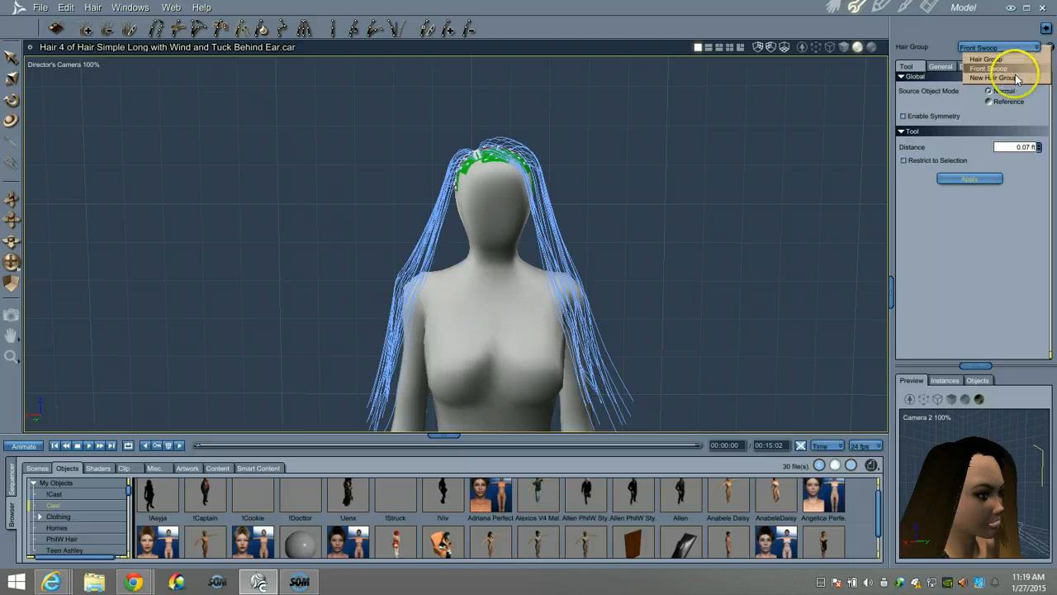
pyautogui.click(1016, 60)
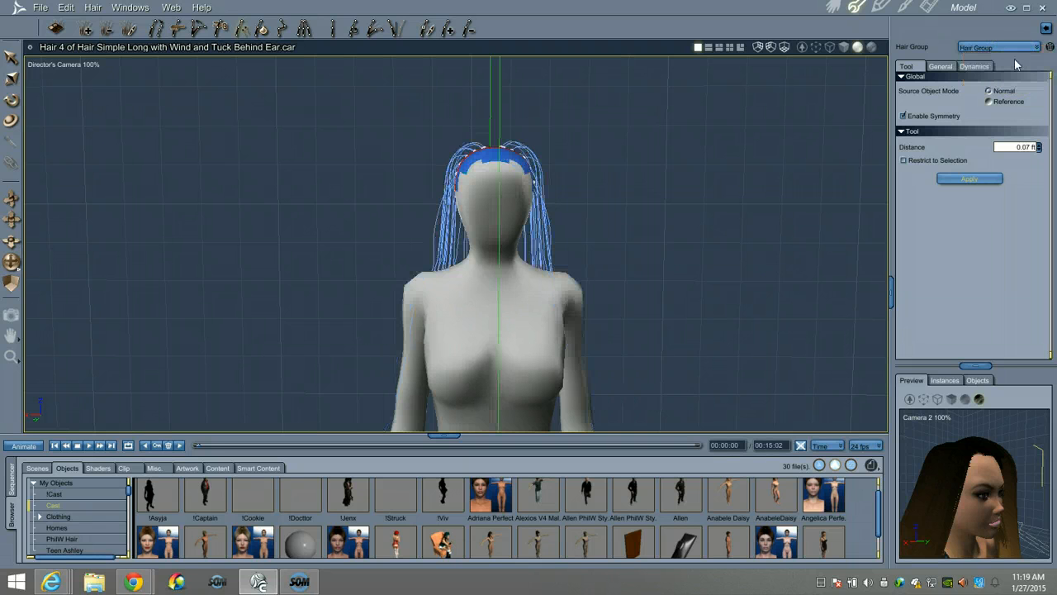
pyautogui.click(1026, 47)
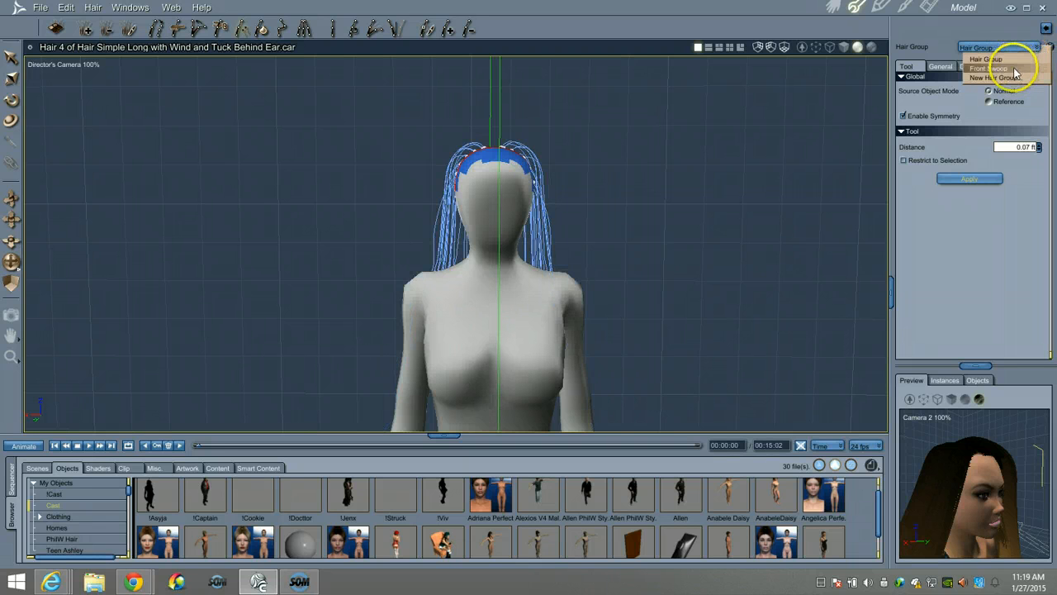
pyautogui.click(1013, 78)
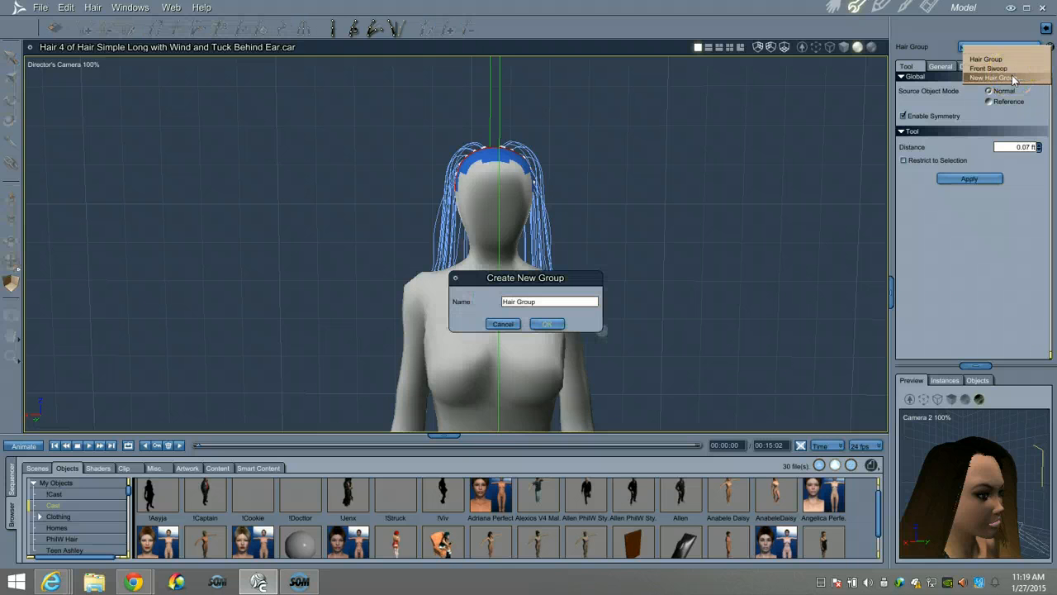
pyautogui.click(503, 325)
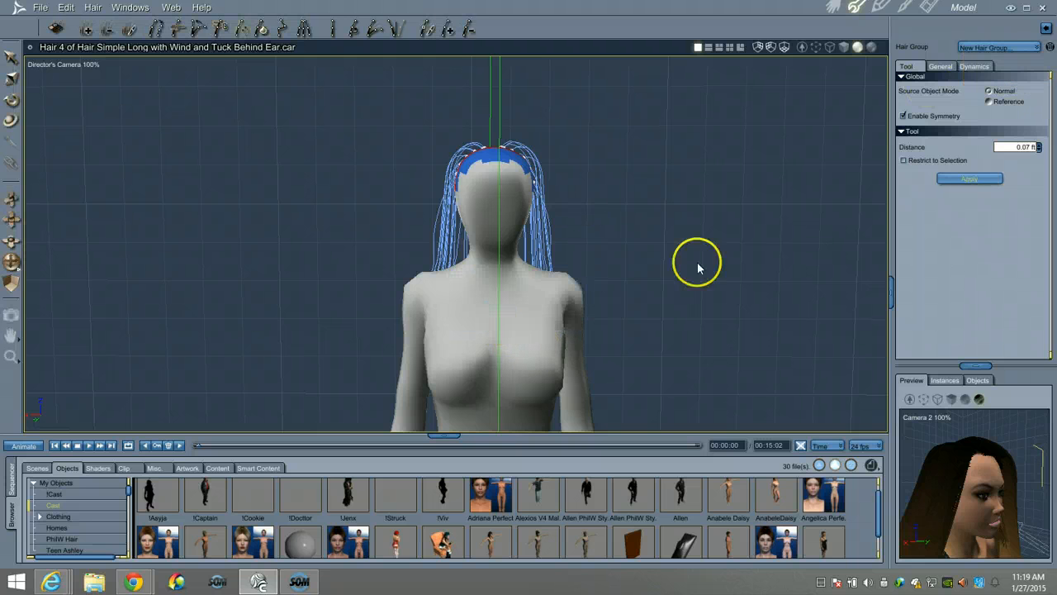
pyautogui.click(1014, 48)
pyautogui.click(991, 64)
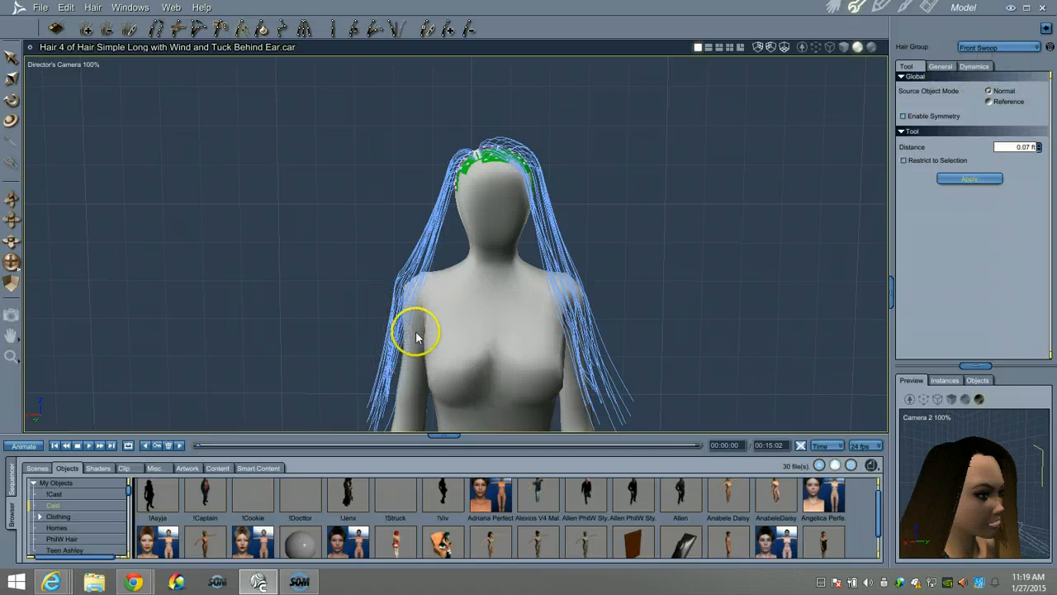
# - Cut the Front Swoop guide hairs on both sides of the head to upper-chest length with the 25.00-radius cutting tool
pyautogui.click(218, 29)
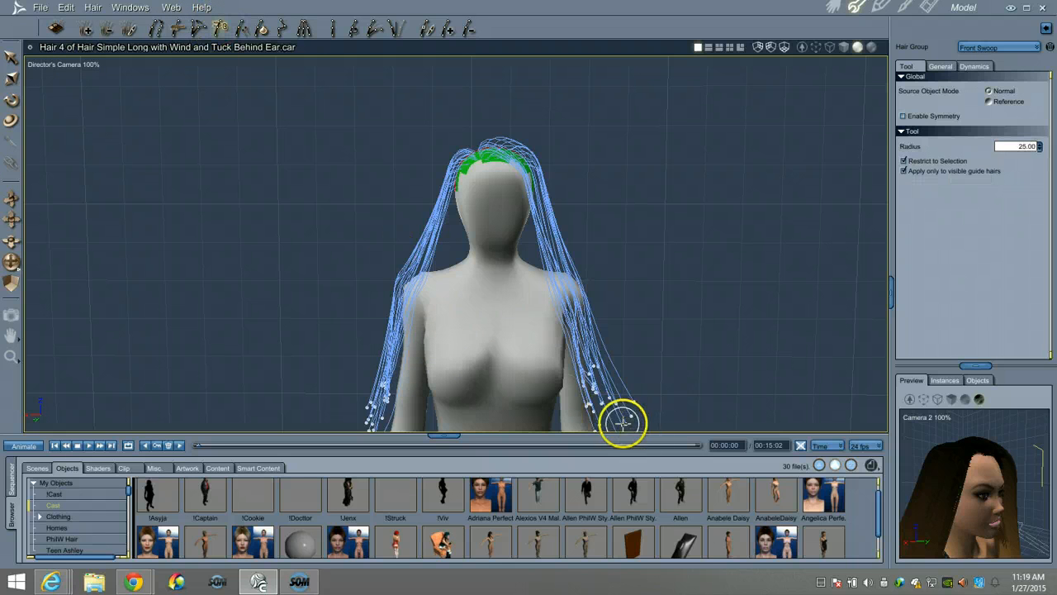
pyautogui.moveTo(618, 420); pyautogui.dragTo(596, 382)
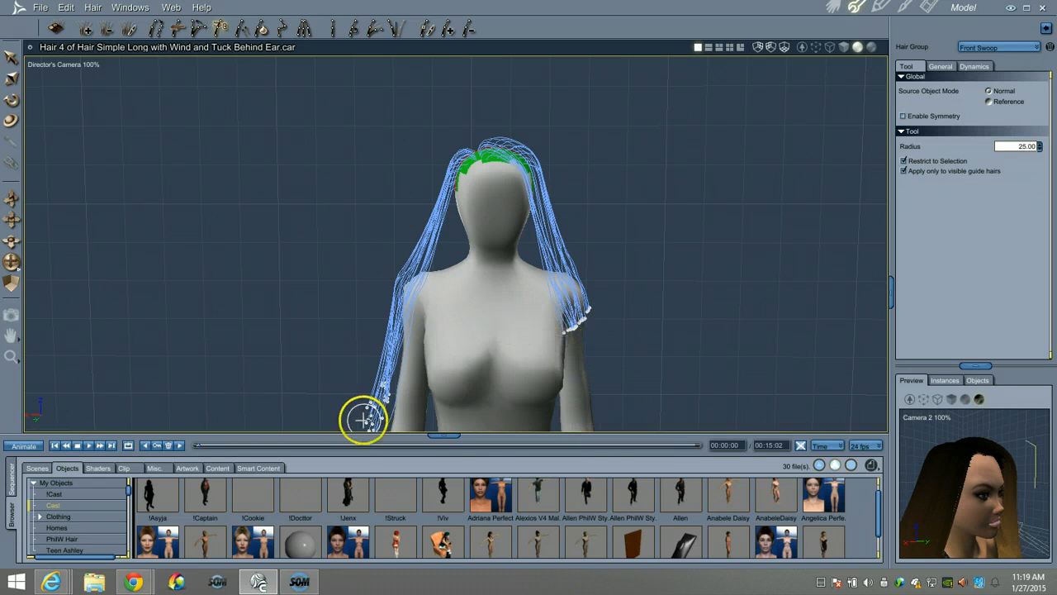
pyautogui.scroll(-2, 367, 400)
pyautogui.moveTo(370, 397); pyautogui.dragTo(396, 386)
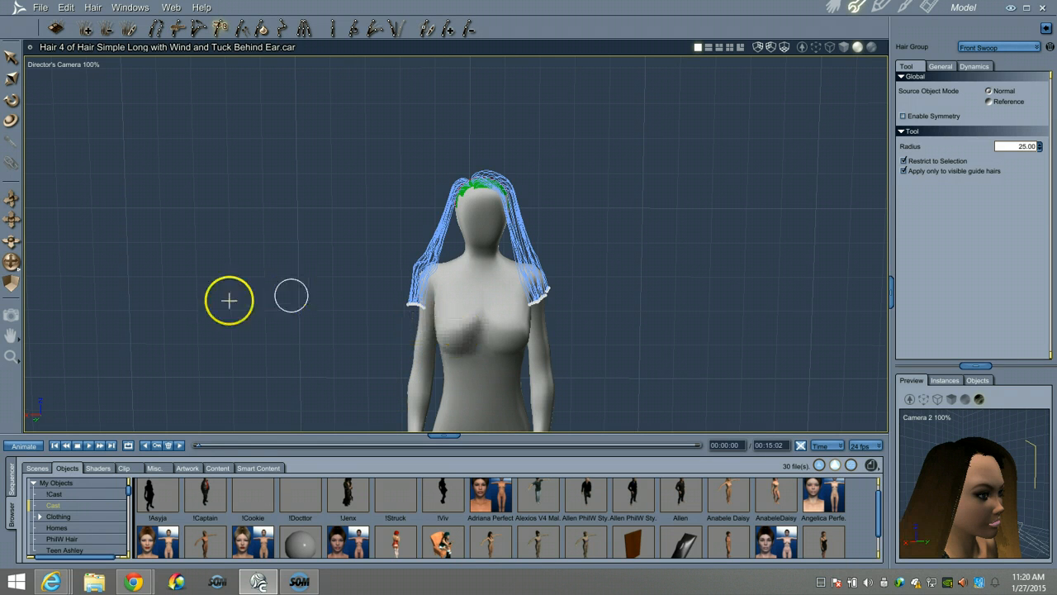
# - Check the trimmed Front Swoop hairs in side view against the back Hair Group, ending with Front Swoop active
pyautogui.moveTo(12, 262); pyautogui.dragTo(10, 263)
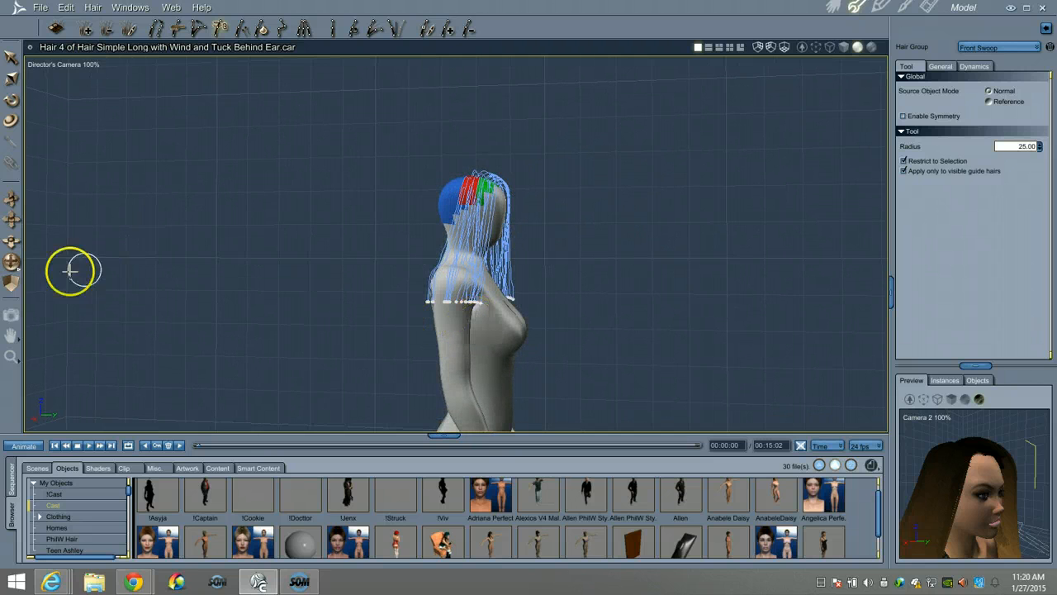
pyautogui.moveTo(12, 261); pyautogui.dragTo(13, 264)
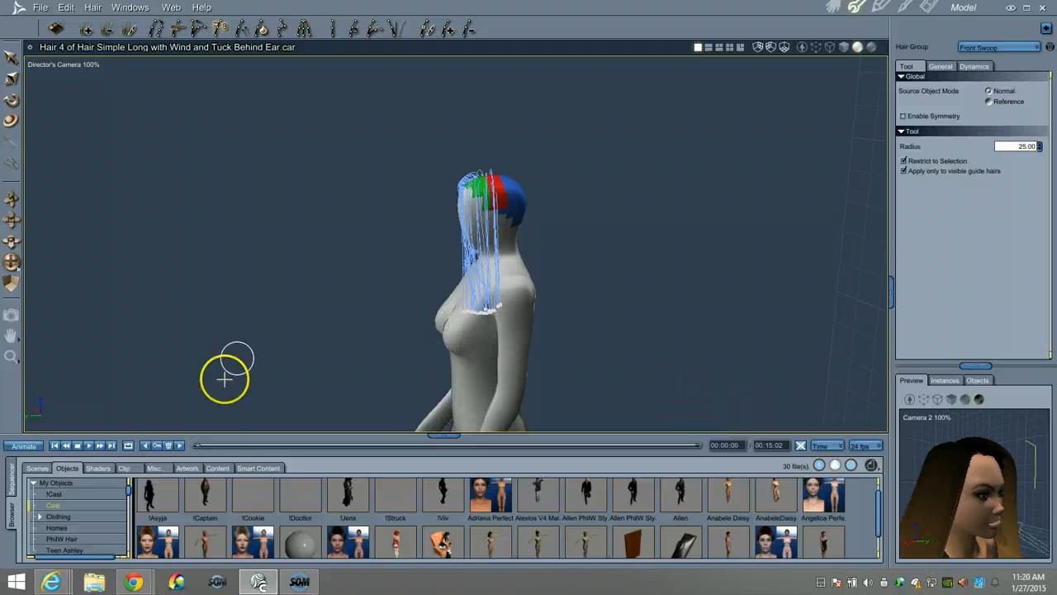
pyautogui.moveTo(7, 205); pyautogui.dragTo(37, 214)
pyautogui.click(1034, 48)
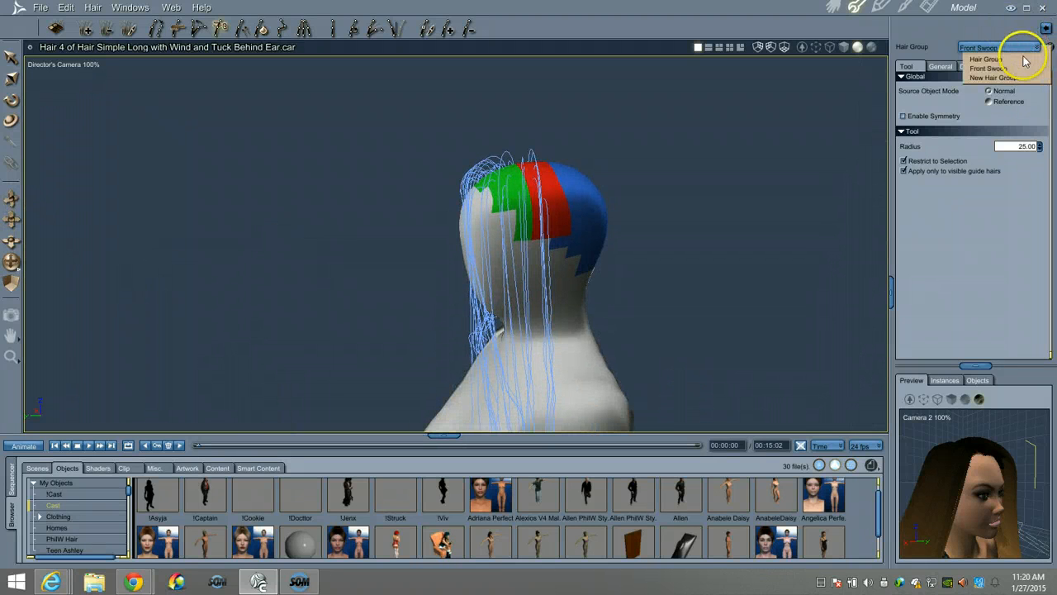
pyautogui.click(1011, 60)
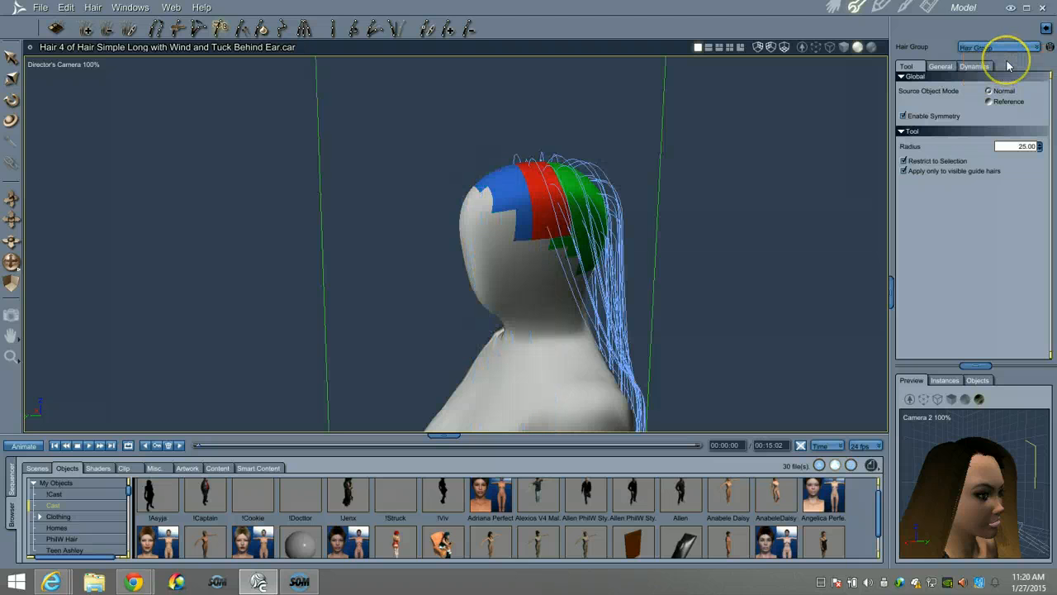
pyautogui.click(996, 48)
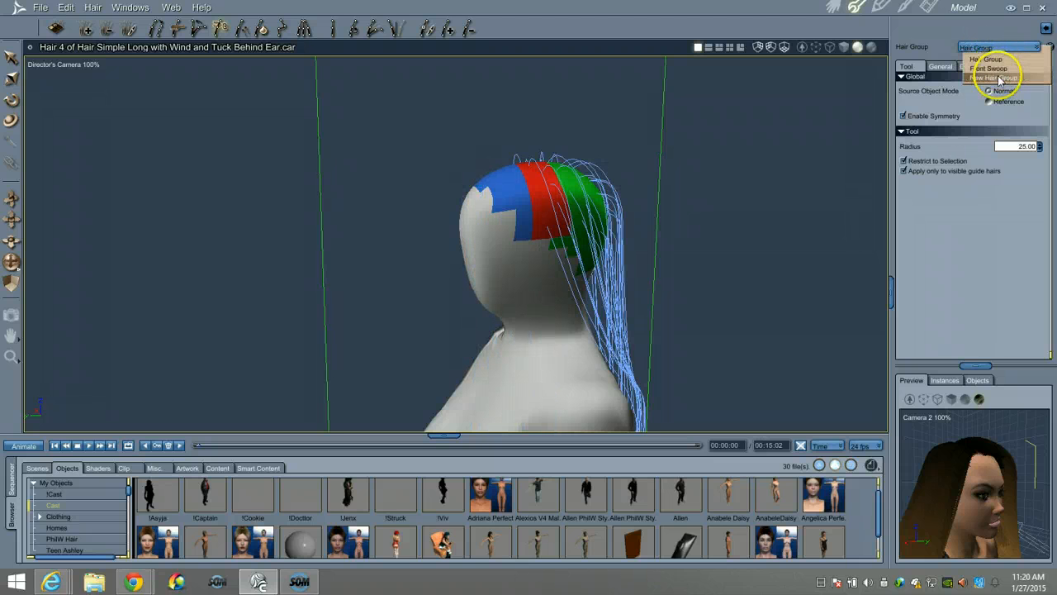
pyautogui.click(992, 68)
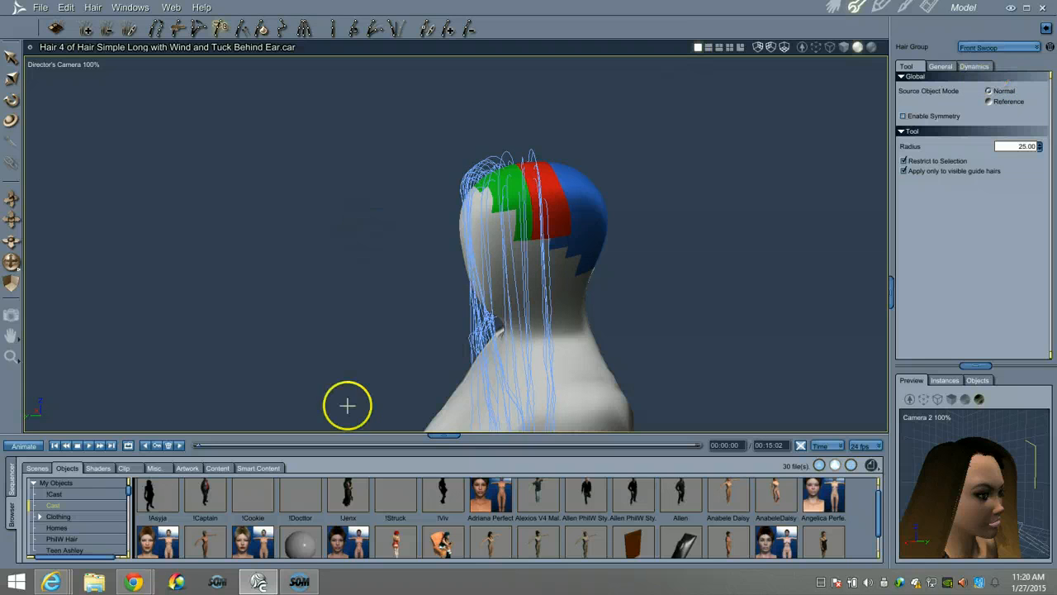
# - Examine how the trimmed Front Swoop guide hairs fall around the face and shoulders from the front and both sides
pyautogui.click(10, 263)
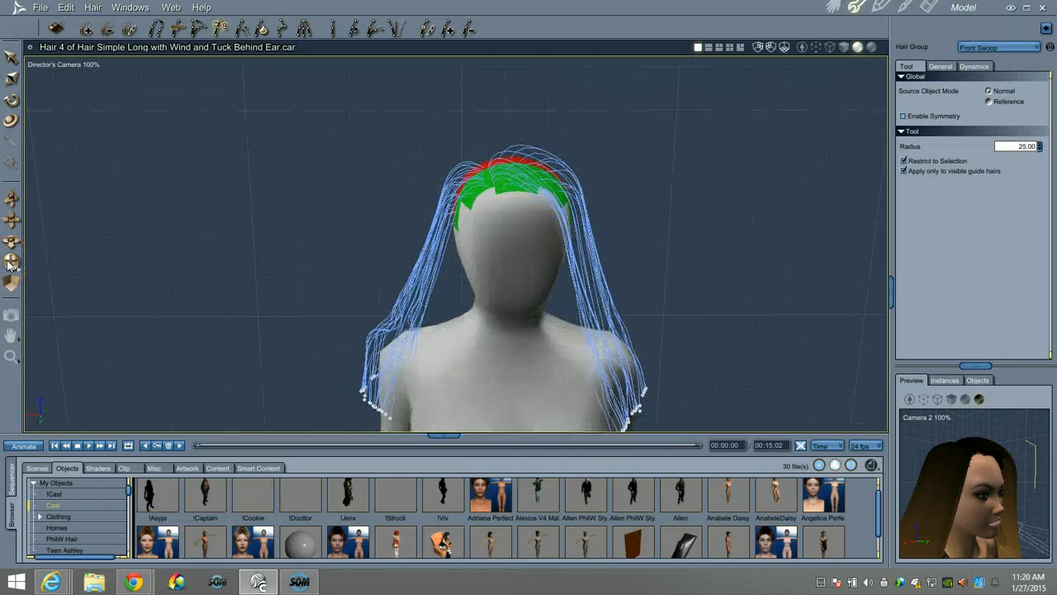
pyautogui.moveTo(8, 261); pyautogui.dragTo(106, 248)
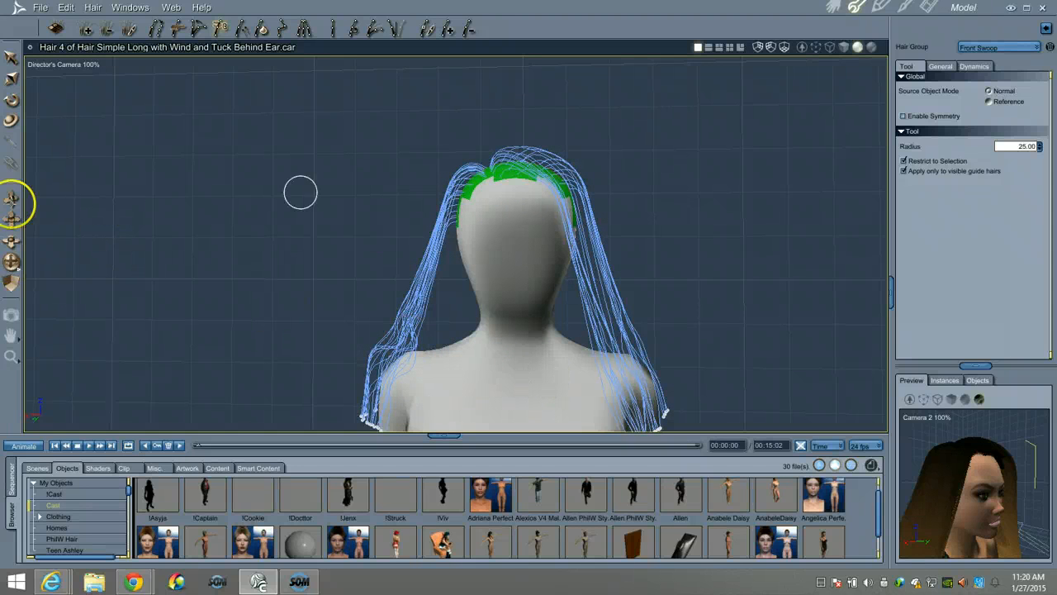
pyautogui.moveTo(13, 281); pyautogui.dragTo(17, 262)
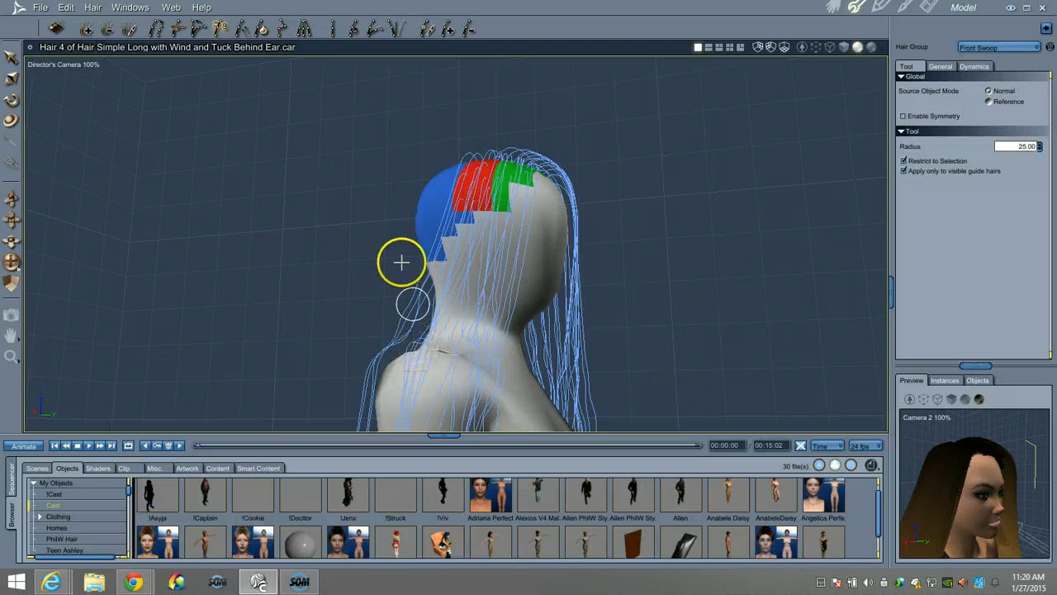
pyautogui.moveTo(11, 263); pyautogui.dragTo(10, 265)
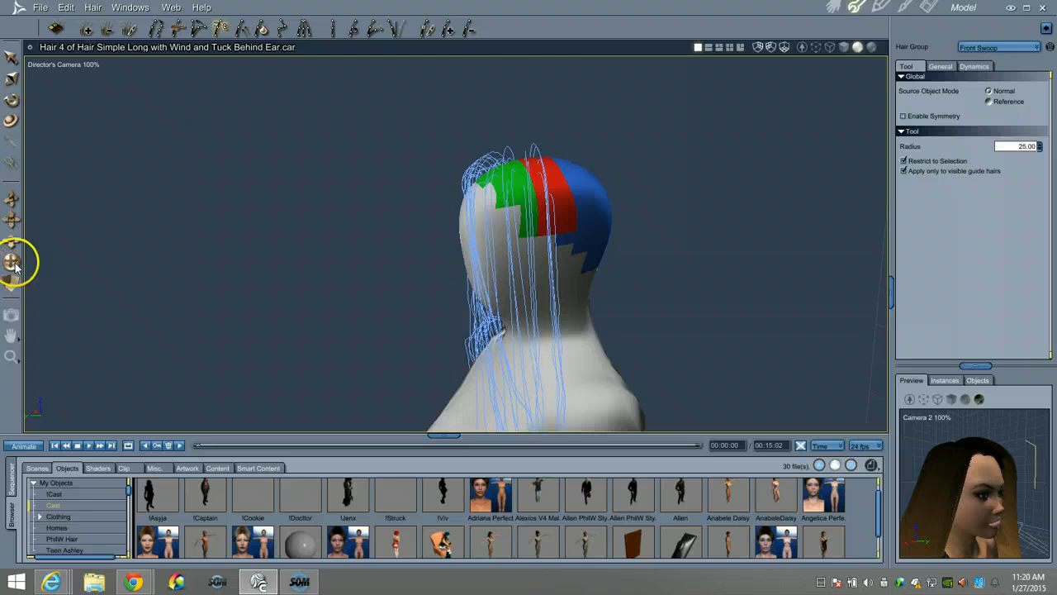
pyautogui.moveTo(12, 261); pyautogui.dragTo(13, 261)
pyautogui.moveTo(529, 266); pyautogui.dragTo(731, 240)
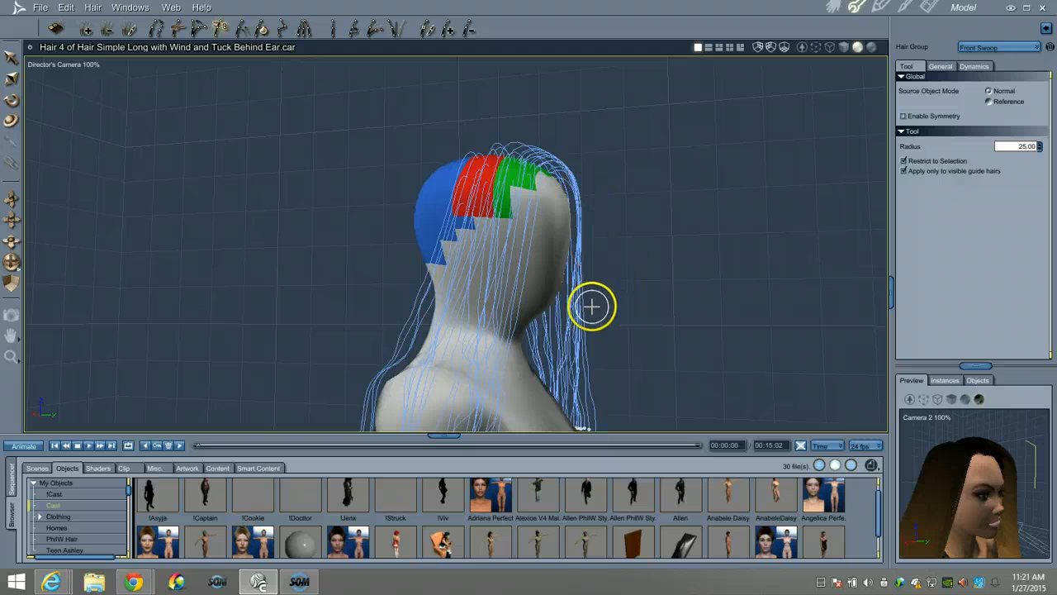
pyautogui.moveTo(11, 277); pyautogui.dragTo(11, 265)
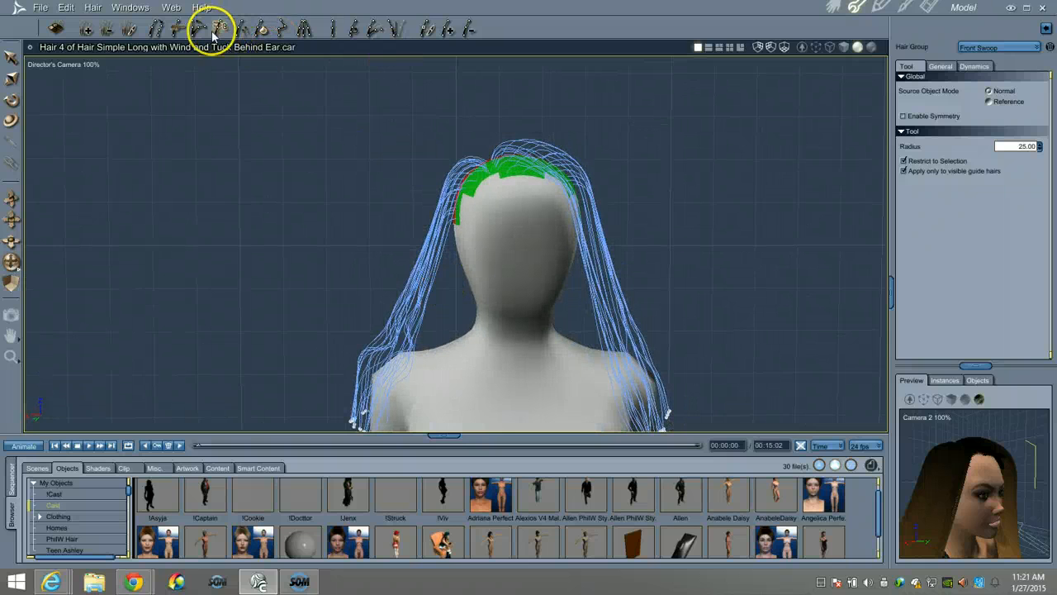
# - Set up the comb brush with radius 25.00 and with Restrict to Selection and Collision turned off
pyautogui.click(178, 30)
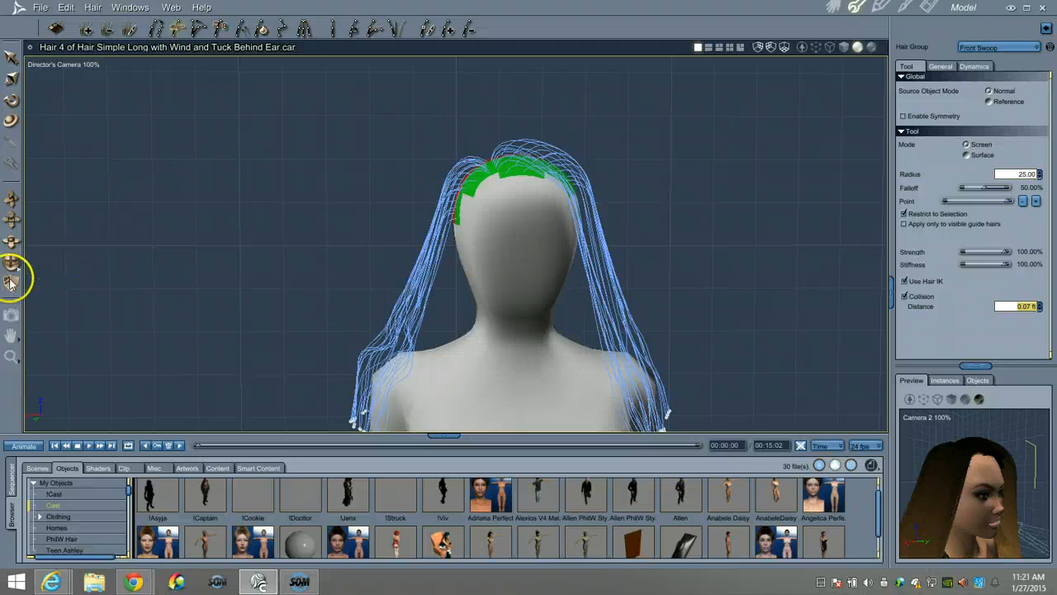
pyautogui.moveTo(10, 263); pyautogui.dragTo(500, 318)
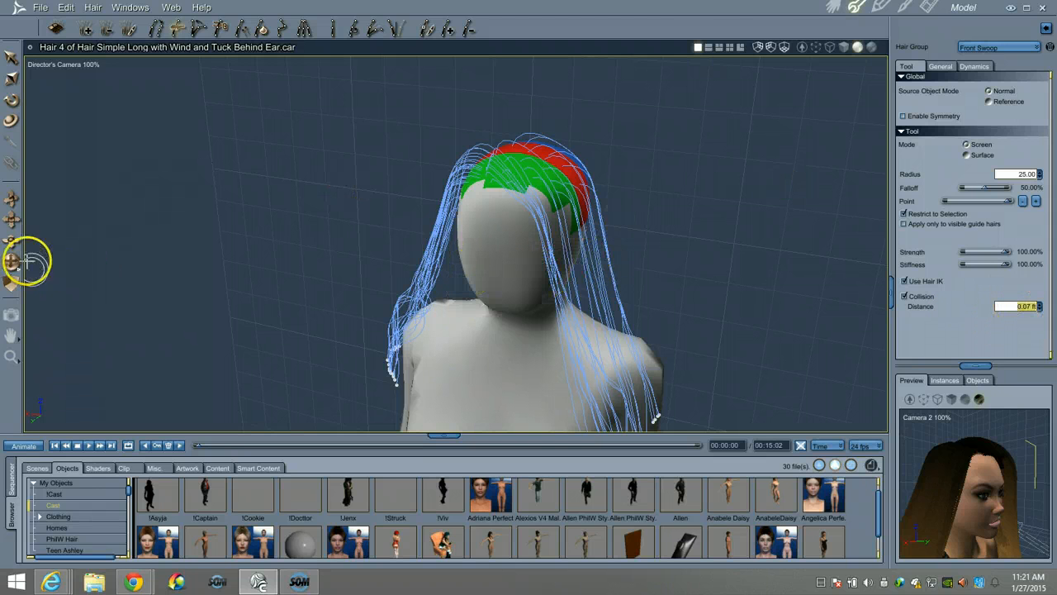
pyautogui.moveTo(26, 258); pyautogui.dragTo(13, 265)
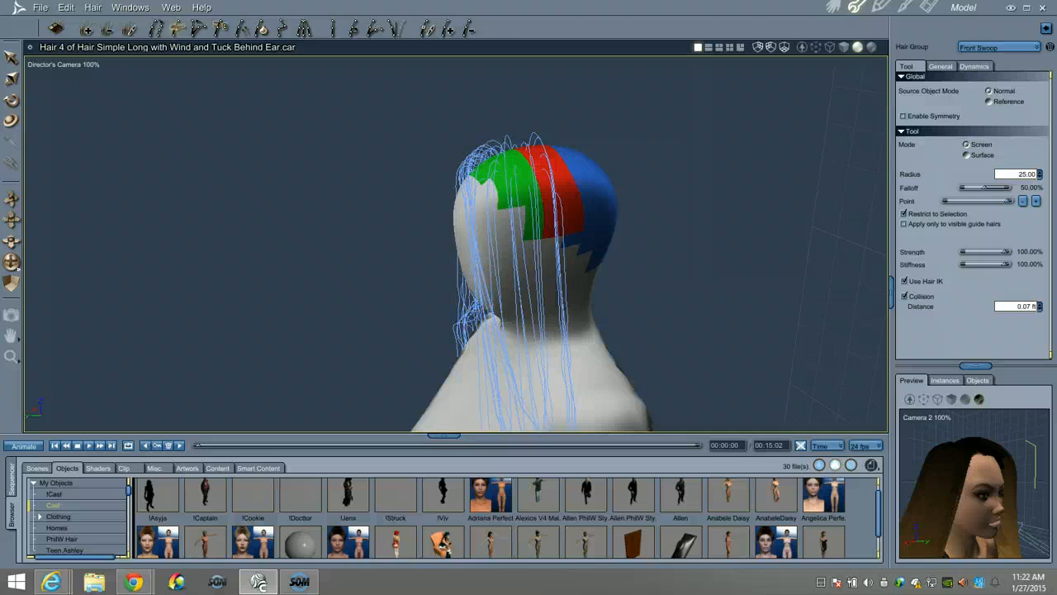
pyautogui.moveTo(11, 223); pyautogui.dragTo(9, 213)
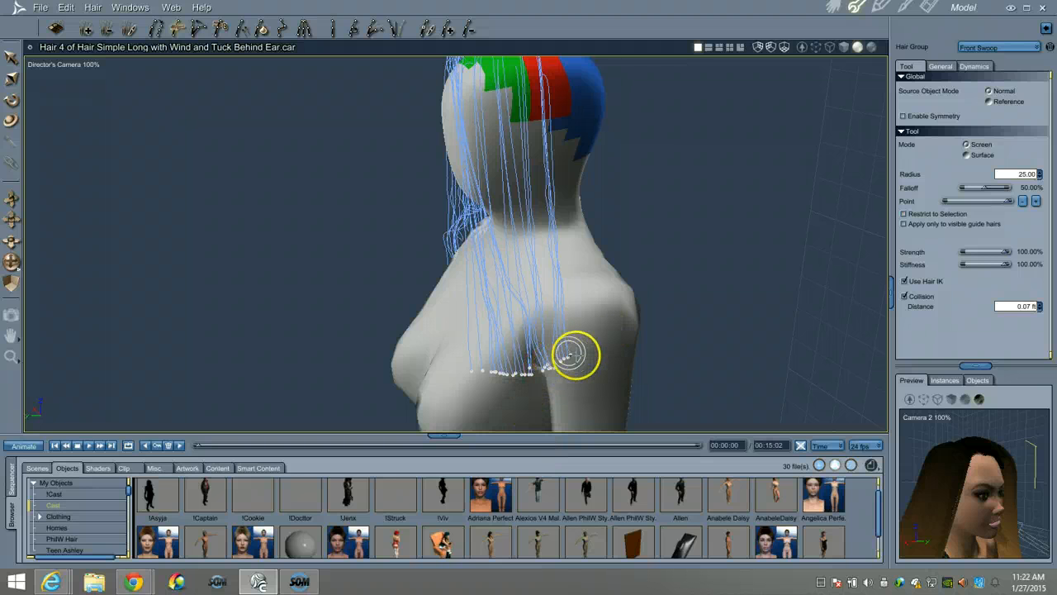
pyautogui.moveTo(9, 252); pyautogui.dragTo(11, 263)
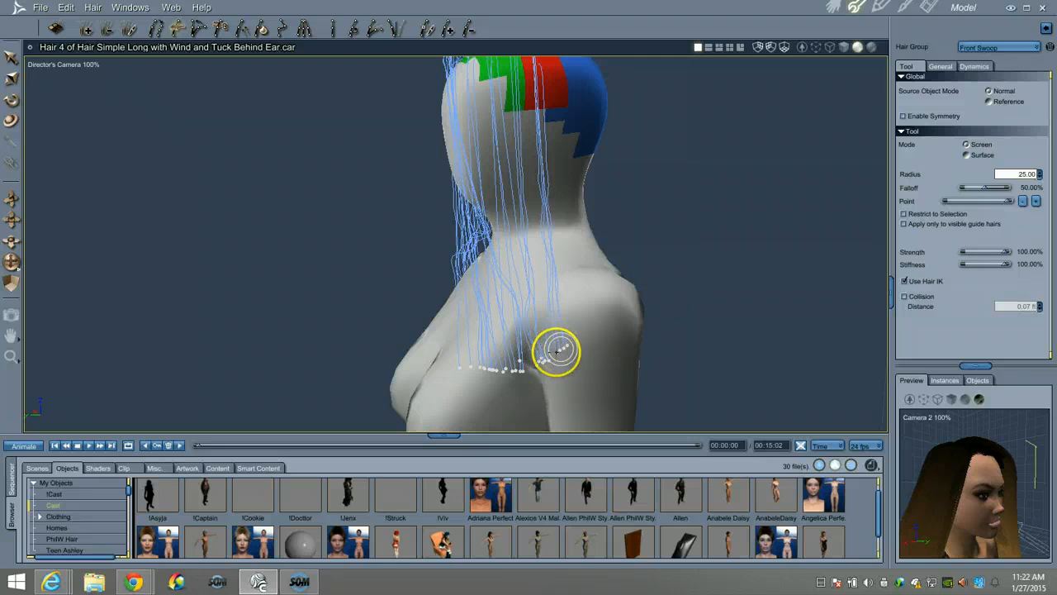
# - In side view, comb the tips of the guide hairs on the figure's left side back behind the shoulder
pyautogui.moveTo(557, 351)
pyautogui.mouseDown()
pyautogui.moveTo(623, 328)
pyautogui.moveTo(670, 329)
pyautogui.mouseUp()
pyautogui.moveTo(531, 366); pyautogui.dragTo(661, 322)
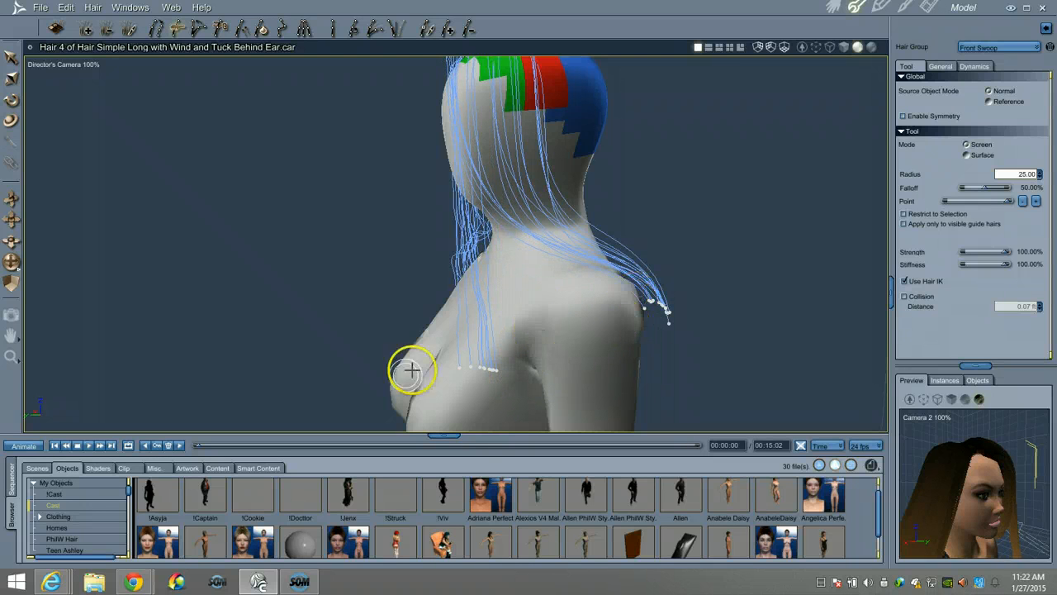
pyautogui.moveTo(411, 371)
pyautogui.mouseDown()
pyautogui.moveTo(436, 382)
pyautogui.moveTo(463, 371)
pyautogui.mouseUp()
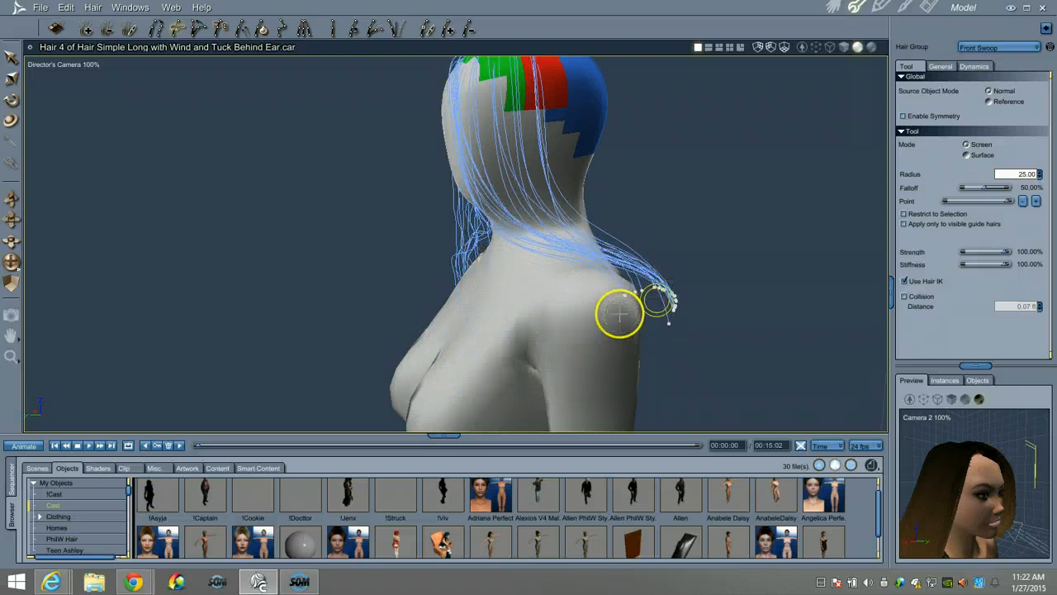
# - Refine the hair tips behind the figure's left shoulder with short comb strokes so they fan out toward the back
pyautogui.moveTo(667, 323); pyautogui.dragTo(658, 316)
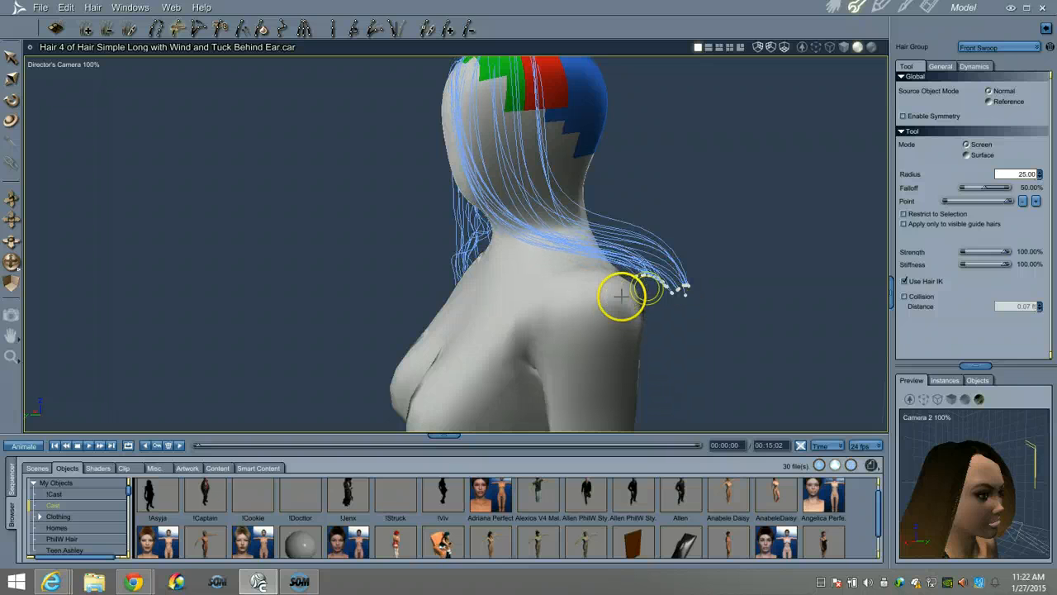
pyautogui.moveTo(662, 295); pyautogui.dragTo(666, 290)
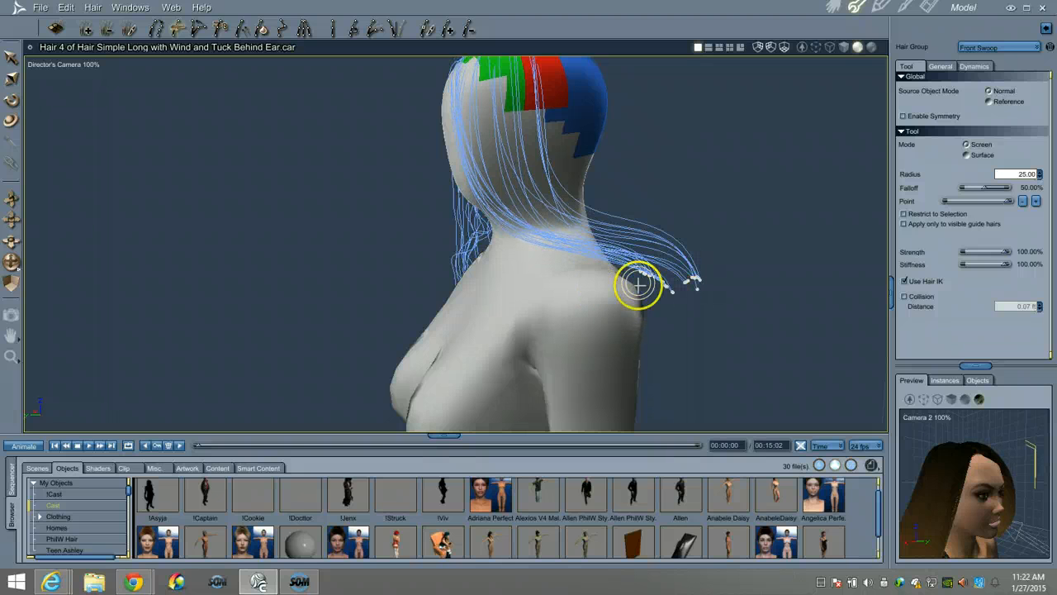
# - Comb the guide hairs hanging over the figure's right shoulder back behind it
pyautogui.moveTo(22, 257); pyautogui.dragTo(11, 264)
pyautogui.press('super')
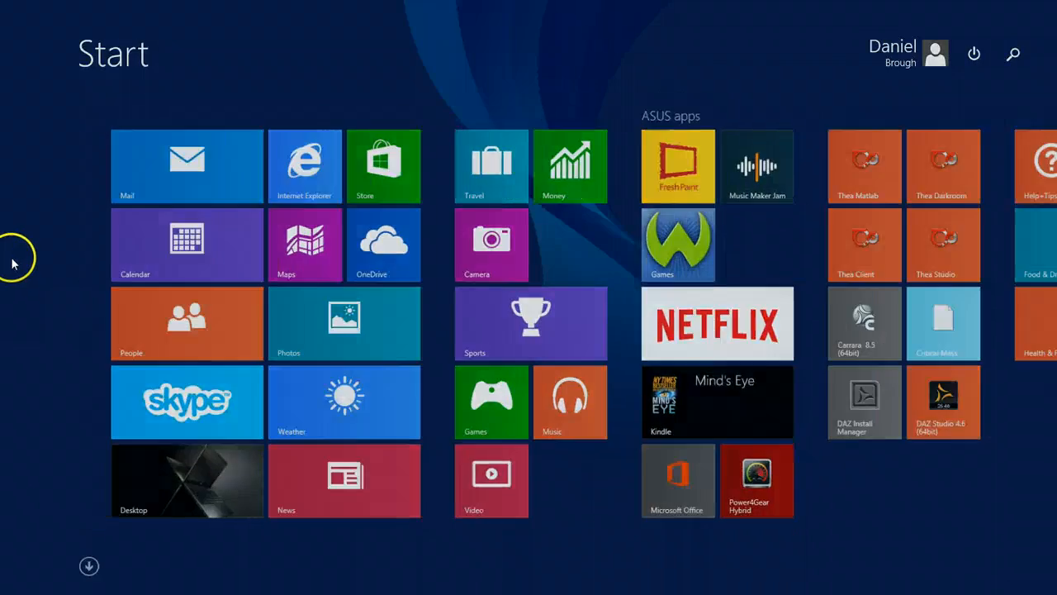
pyautogui.press('super')
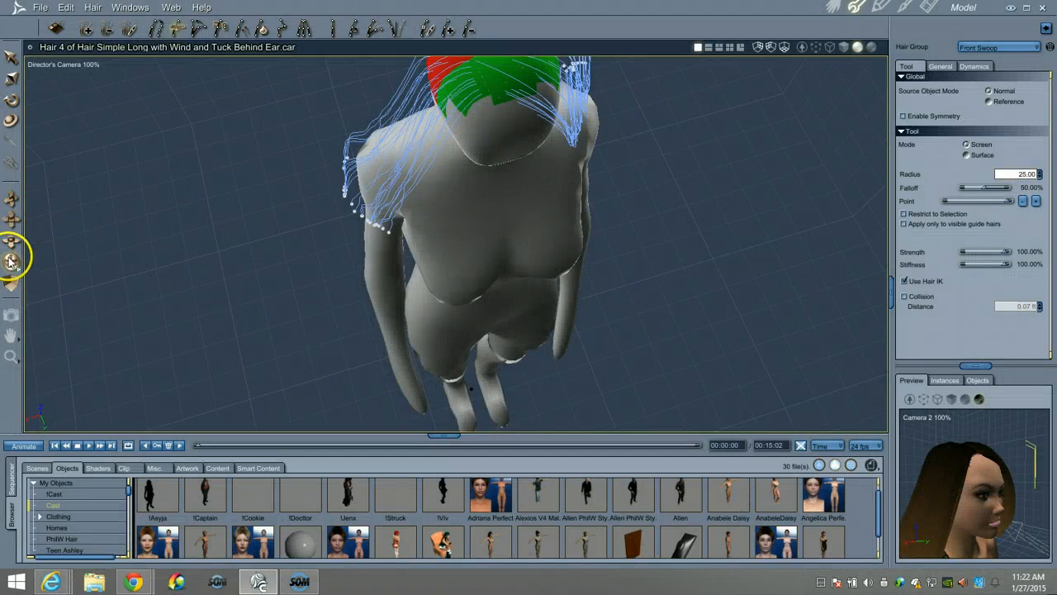
pyautogui.moveTo(11, 263); pyautogui.dragTo(14, 226)
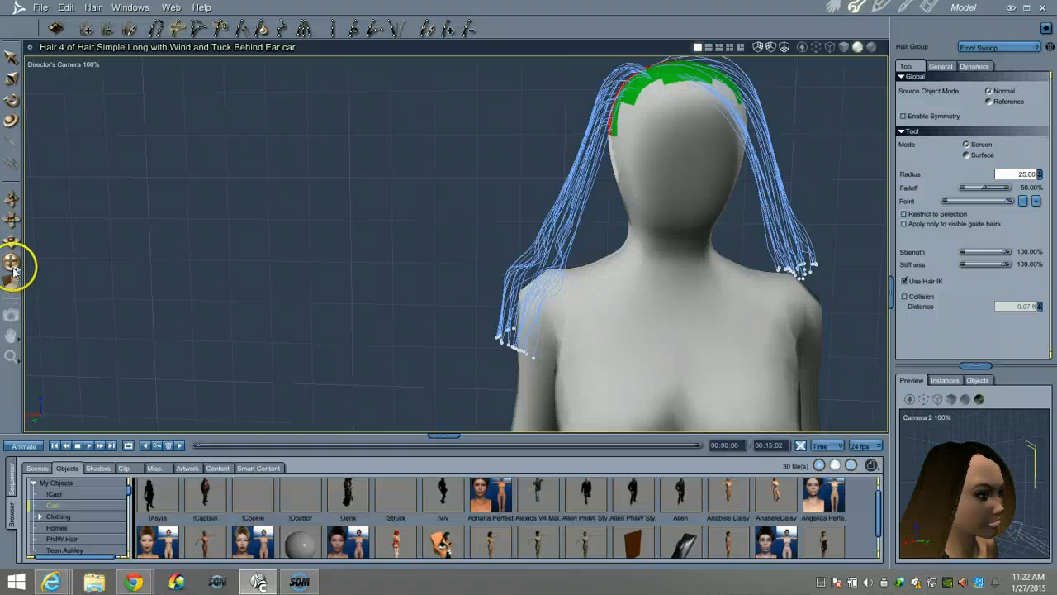
pyautogui.moveTo(13, 268); pyautogui.dragTo(12, 264)
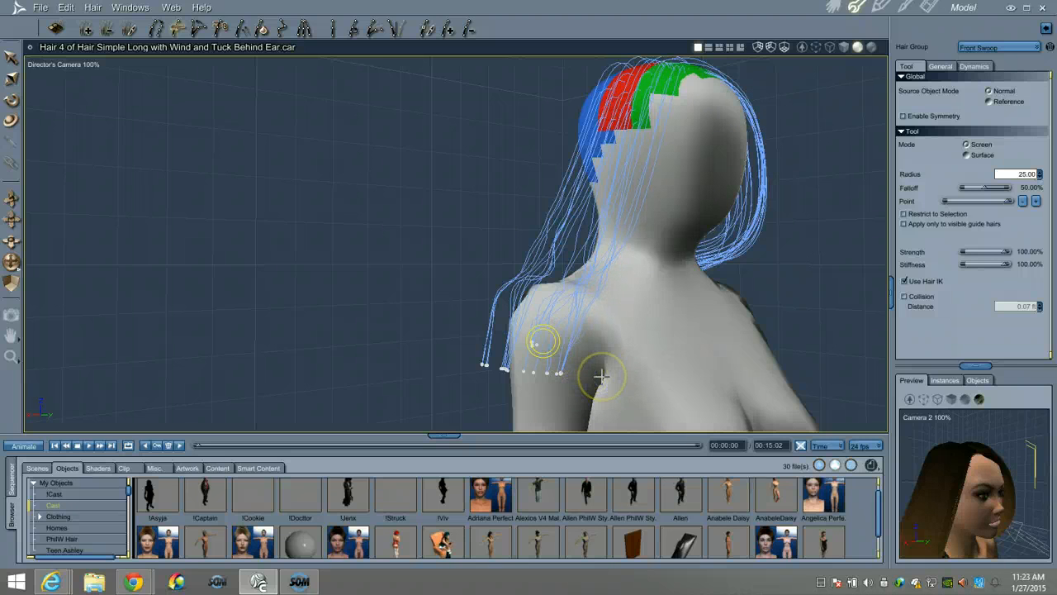
pyautogui.moveTo(601, 376); pyautogui.dragTo(512, 319)
pyautogui.moveTo(552, 368)
pyautogui.mouseDown()
pyautogui.moveTo(489, 344)
pyautogui.moveTo(462, 348)
pyautogui.moveTo(485, 323)
pyautogui.mouseUp()
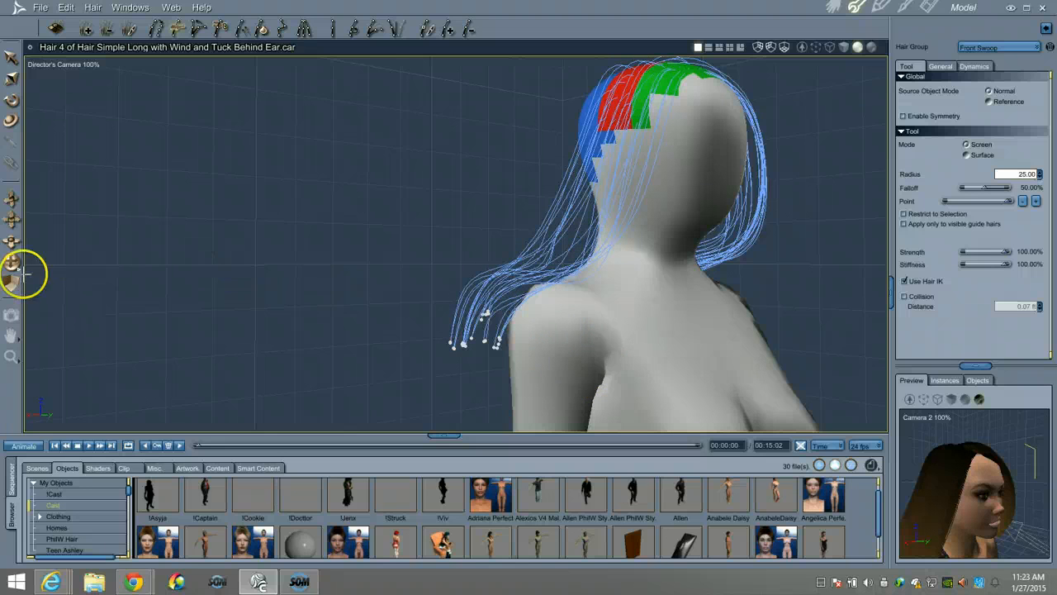
# - In back view, comb the hair tips on both sides inward from outside the shoulders onto the upper back
pyautogui.moveTo(11, 261); pyautogui.dragTo(10, 263)
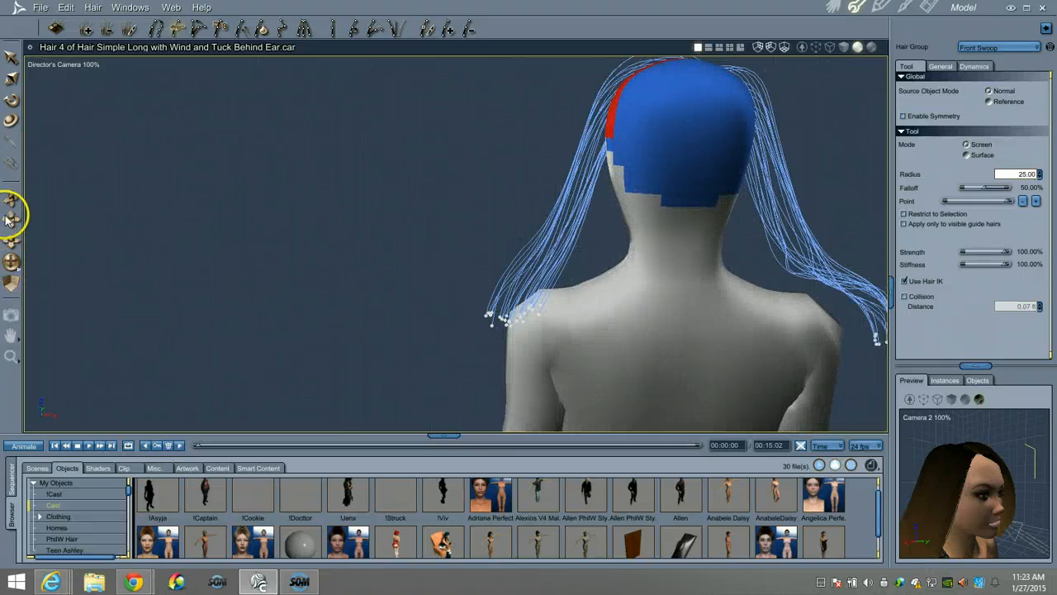
pyautogui.moveTo(10, 217); pyautogui.dragTo(10, 216)
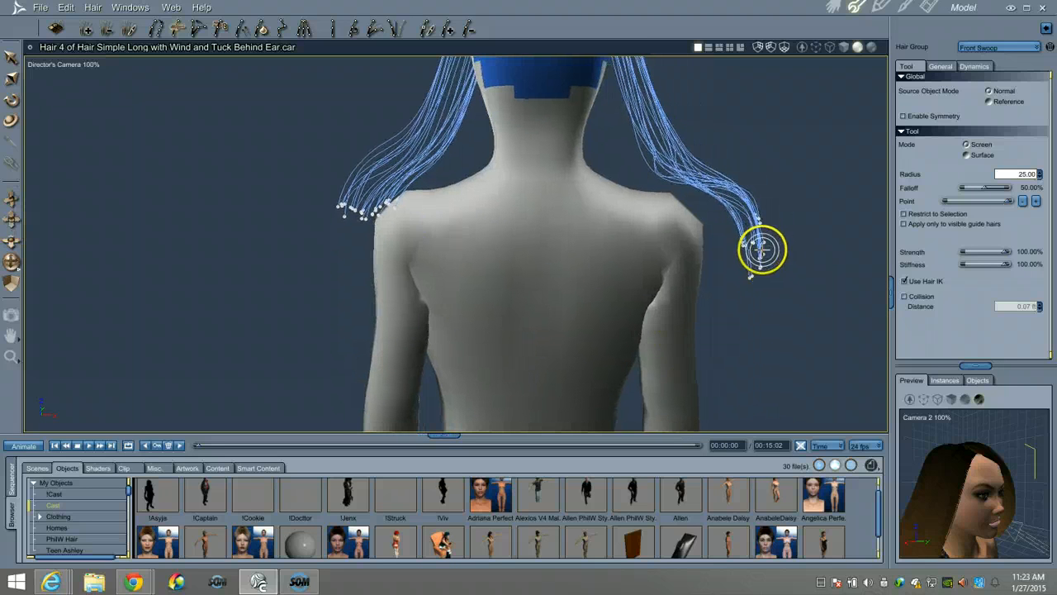
pyautogui.moveTo(762, 249); pyautogui.dragTo(618, 265)
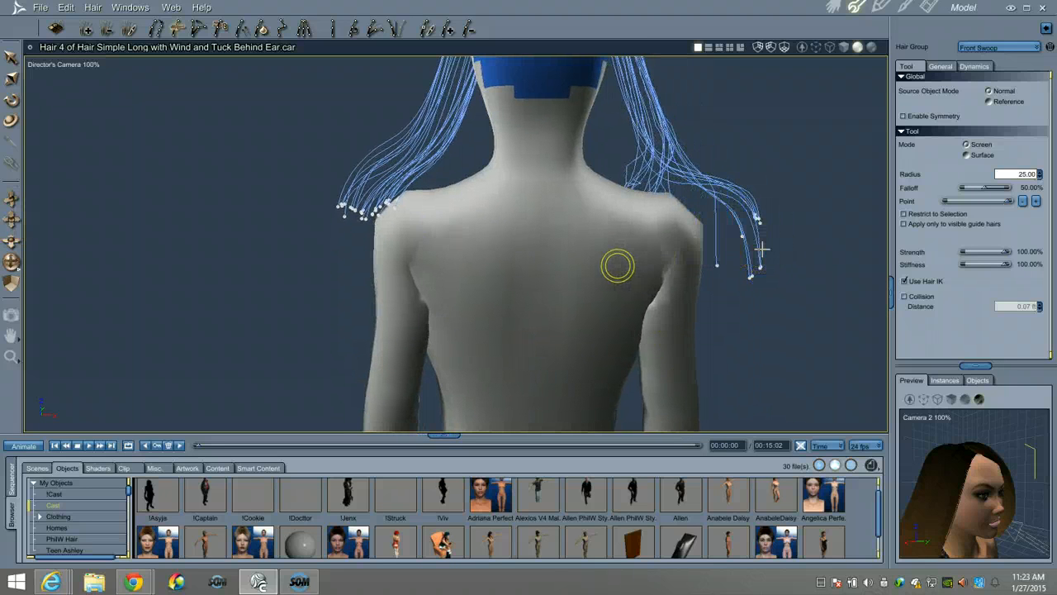
pyautogui.moveTo(758, 228); pyautogui.dragTo(659, 241)
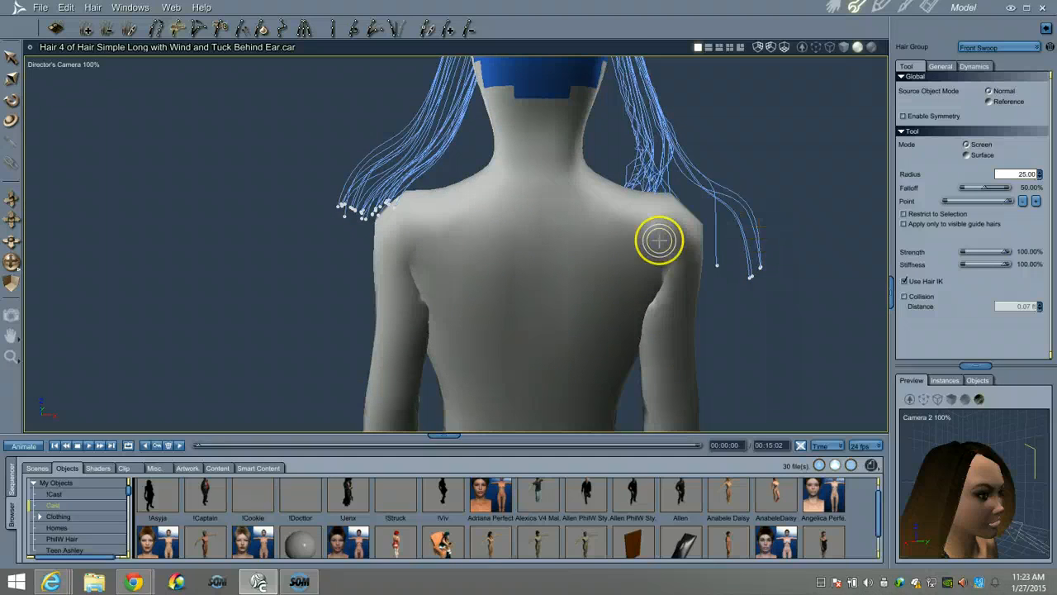
pyautogui.moveTo(756, 270); pyautogui.dragTo(637, 264)
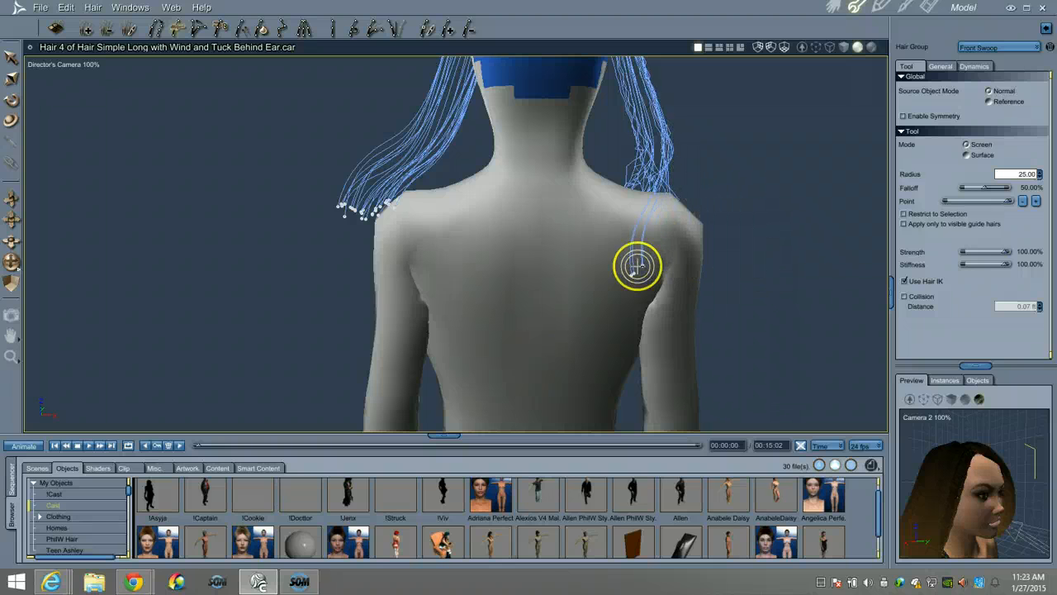
pyautogui.moveTo(345, 215)
pyautogui.mouseDown()
pyautogui.moveTo(404, 210)
pyautogui.moveTo(394, 203)
pyautogui.moveTo(420, 252)
pyautogui.mouseUp()
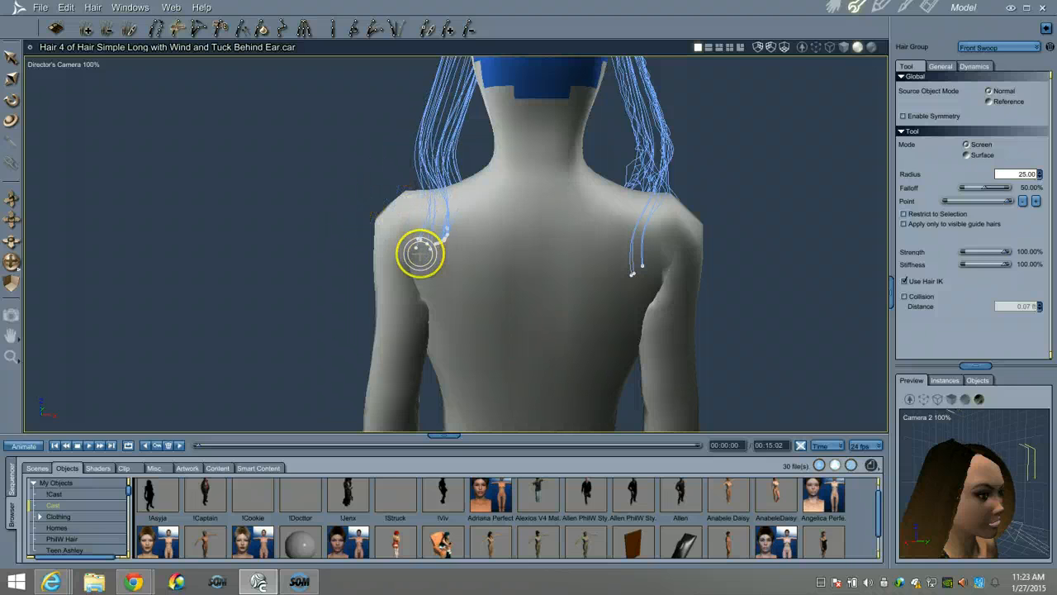
# - In right side view, comb the remaining hair tips over the shoulder toward the back
pyautogui.moveTo(15, 263); pyautogui.dragTo(20, 256)
pyautogui.moveTo(521, 262); pyautogui.dragTo(445, 231)
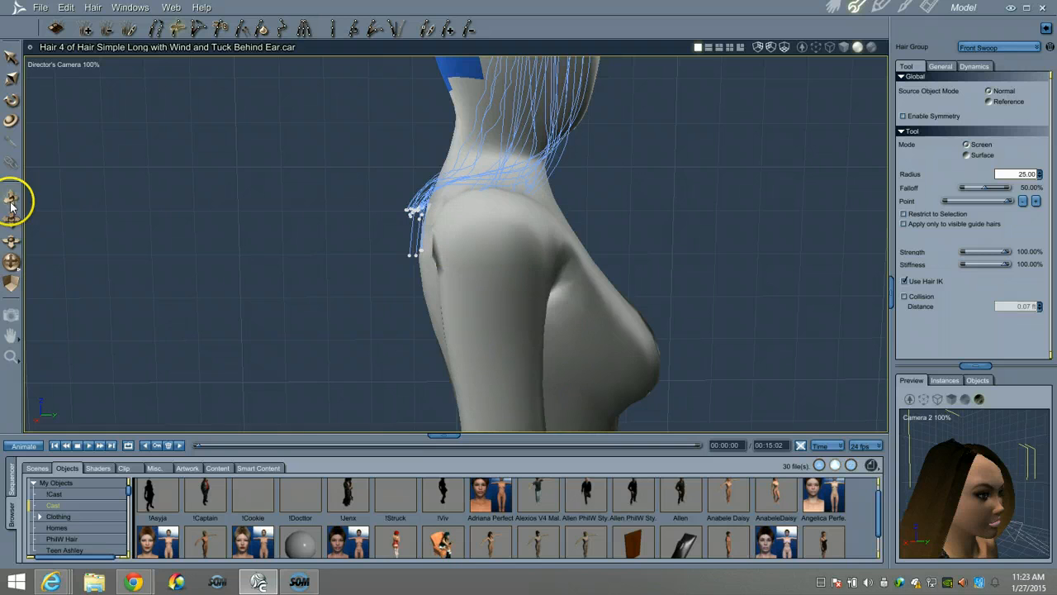
pyautogui.moveTo(11, 200); pyautogui.dragTo(11, 200)
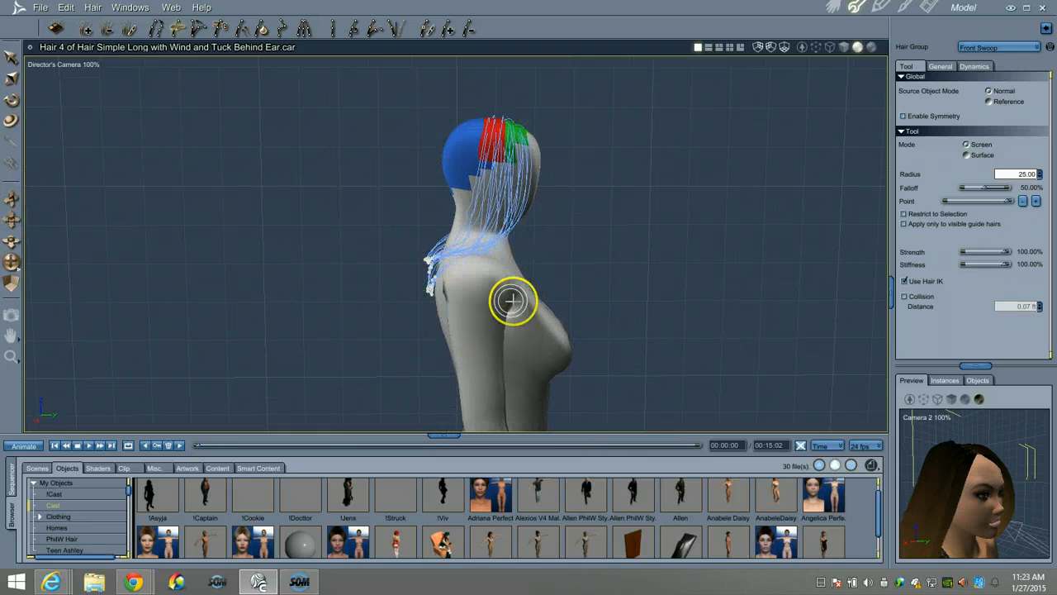
pyautogui.moveTo(498, 296)
pyautogui.mouseDown()
pyautogui.moveTo(439, 284)
pyautogui.moveTo(524, 300)
pyautogui.moveTo(484, 286)
pyautogui.moveTo(436, 297)
pyautogui.mouseUp()
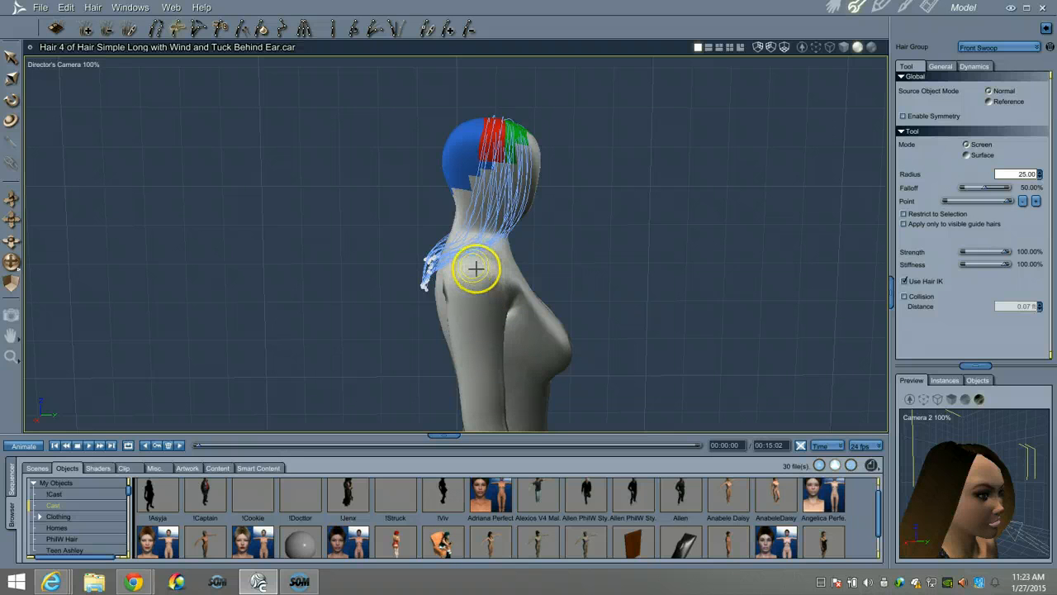
# - Push the Front Swoop guide hairs clear of the body using a distance of 0.07 ft
pyautogui.moveTo(12, 263); pyautogui.dragTo(9, 264)
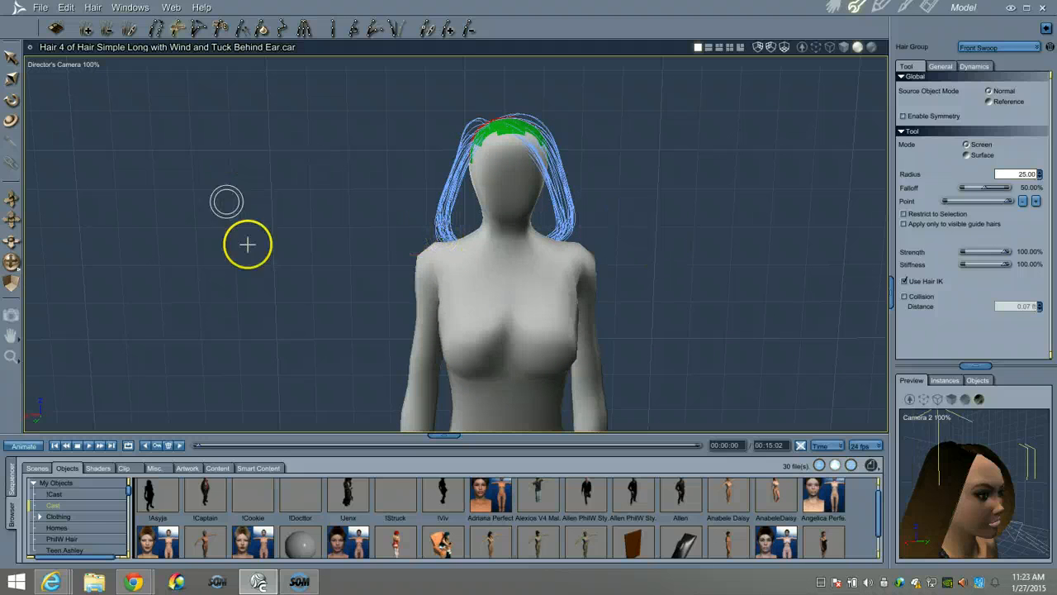
pyautogui.moveTo(11, 263); pyautogui.dragTo(10, 264)
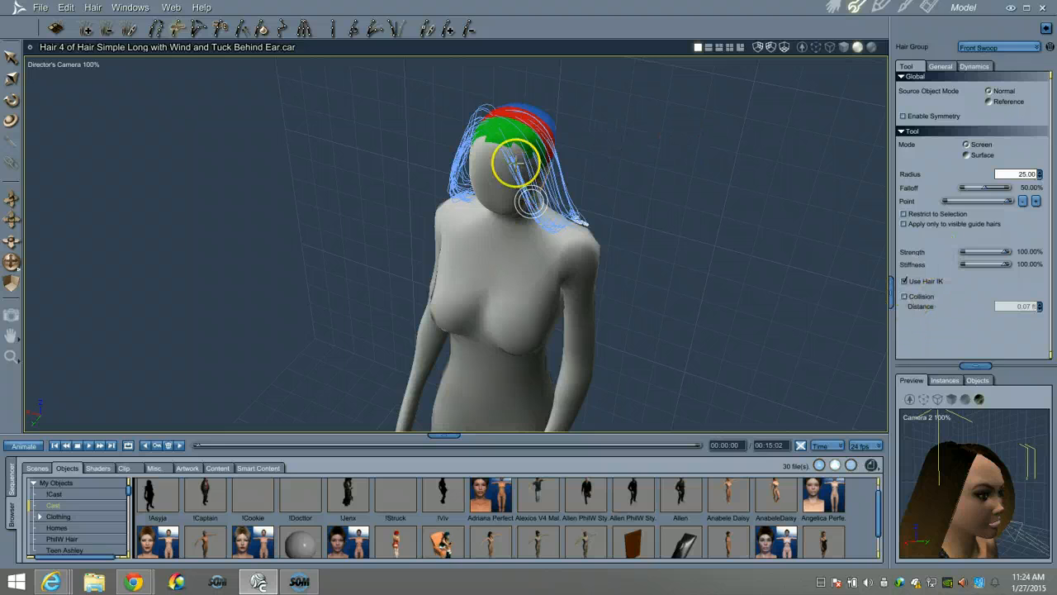
pyautogui.click(241, 29)
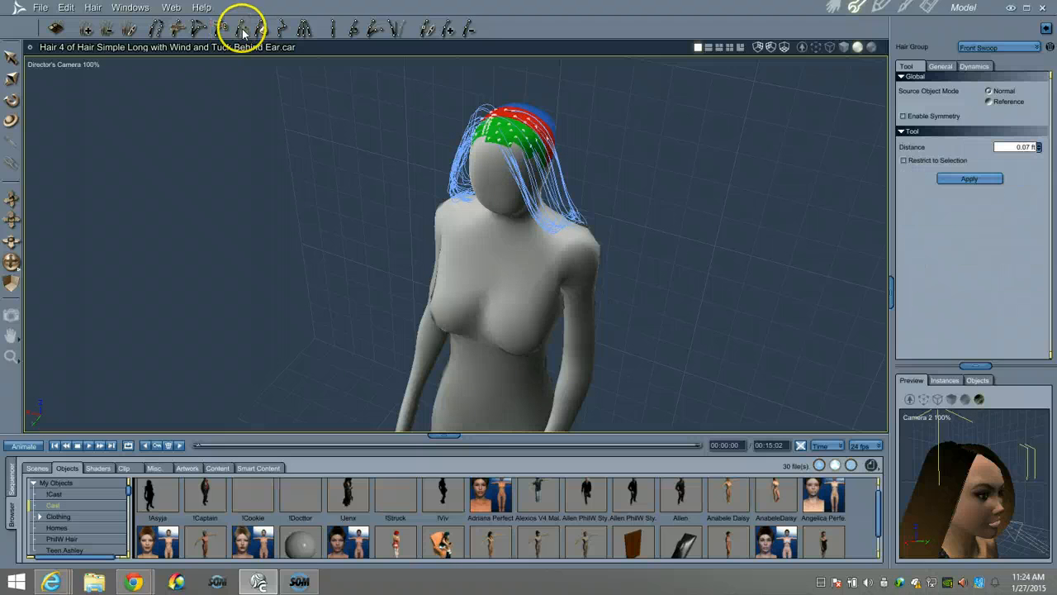
pyautogui.click(970, 179)
# - Comb the right-side hair tips away from the back of the shoulder and tidy their ends from behind
pyautogui.moveTo(16, 261); pyautogui.dragTo(11, 208)
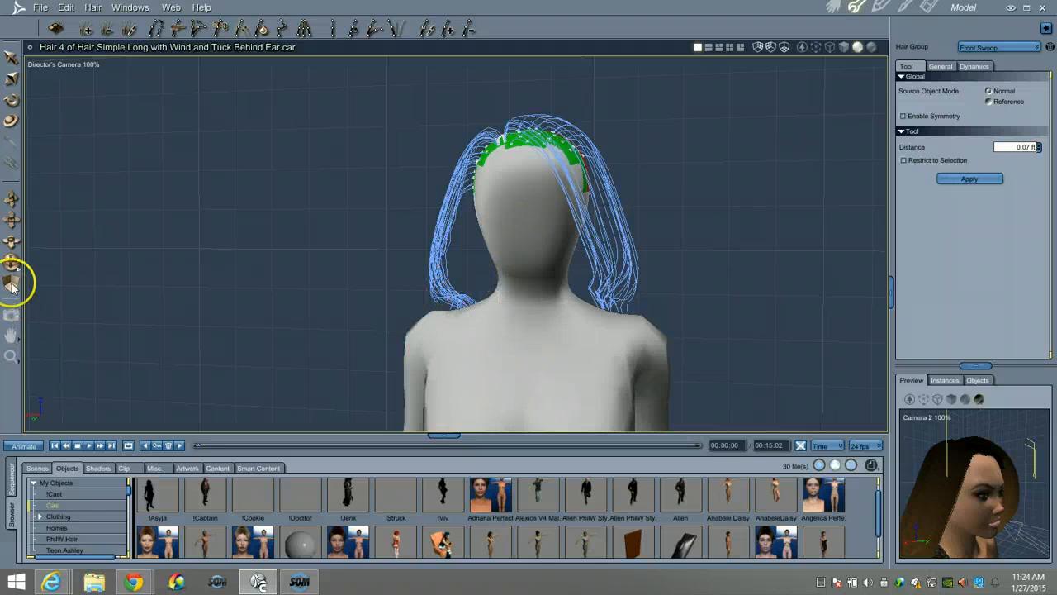
pyautogui.moveTo(12, 263); pyautogui.dragTo(18, 265)
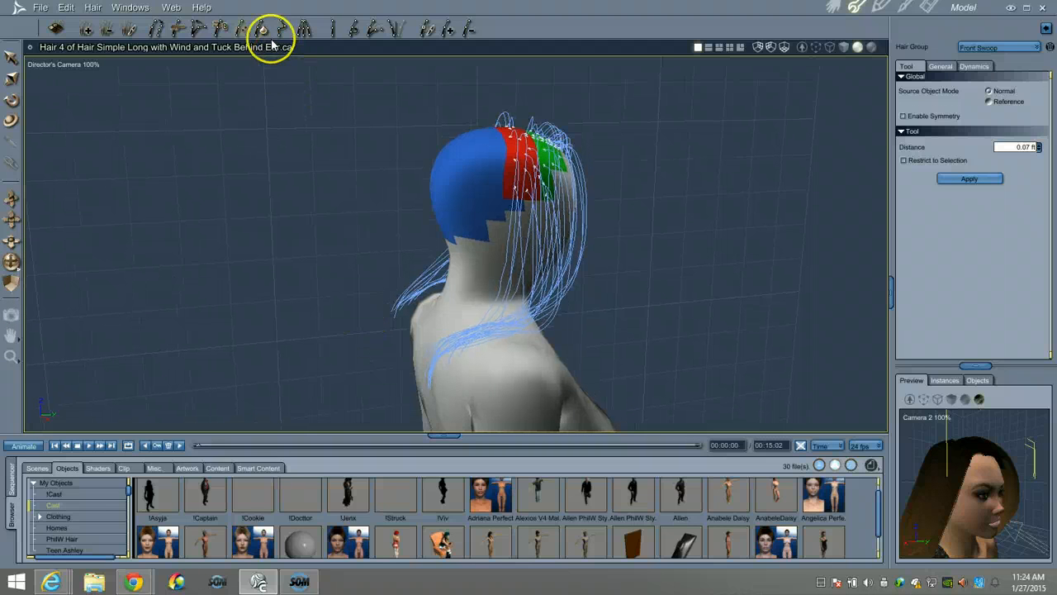
pyautogui.click(175, 30)
pyautogui.moveTo(472, 347)
pyautogui.mouseDown()
pyautogui.moveTo(441, 358)
pyautogui.moveTo(453, 361)
pyautogui.moveTo(424, 383)
pyautogui.moveTo(446, 348)
pyautogui.moveTo(432, 371)
pyautogui.moveTo(446, 330)
pyautogui.moveTo(413, 349)
pyautogui.moveTo(422, 332)
pyautogui.moveTo(401, 325)
pyautogui.moveTo(421, 285)
pyautogui.moveTo(387, 325)
pyautogui.moveTo(405, 308)
pyautogui.moveTo(421, 333)
pyautogui.moveTo(583, 342)
pyautogui.moveTo(394, 300)
pyautogui.moveTo(422, 299)
pyautogui.moveTo(378, 329)
pyautogui.mouseUp()
pyautogui.moveTo(22, 261)
pyautogui.mouseDown()
pyautogui.moveTo(12, 248)
pyautogui.moveTo(14, 263)
pyautogui.mouseUp()
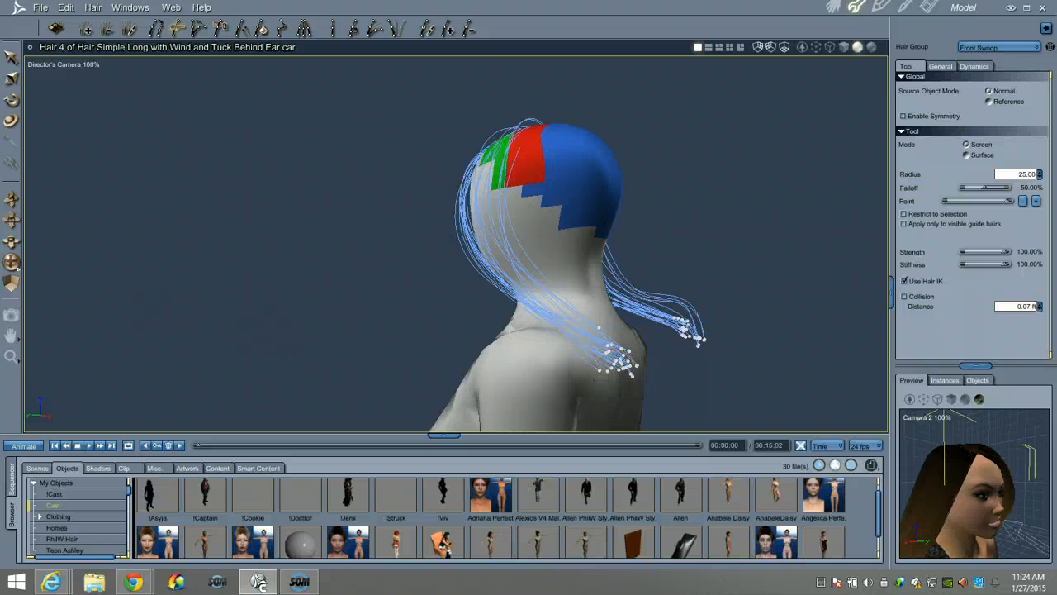
pyautogui.moveTo(12, 260); pyautogui.dragTo(16, 260)
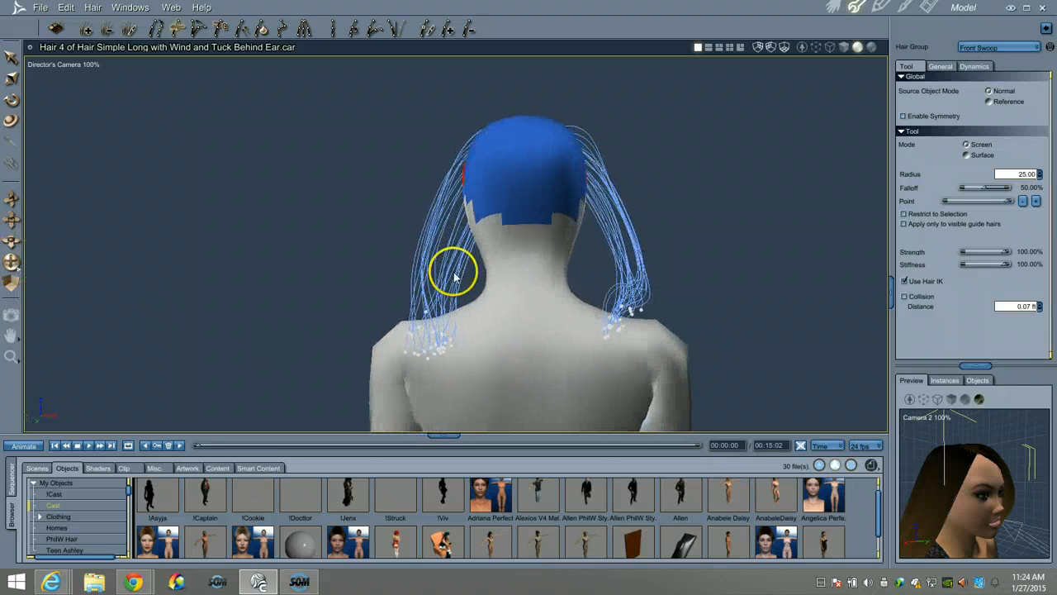
pyautogui.moveTo(625, 328)
pyautogui.mouseDown()
pyautogui.moveTo(625, 319)
pyautogui.moveTo(611, 323)
pyautogui.moveTo(600, 339)
pyautogui.moveTo(634, 331)
pyautogui.mouseUp()
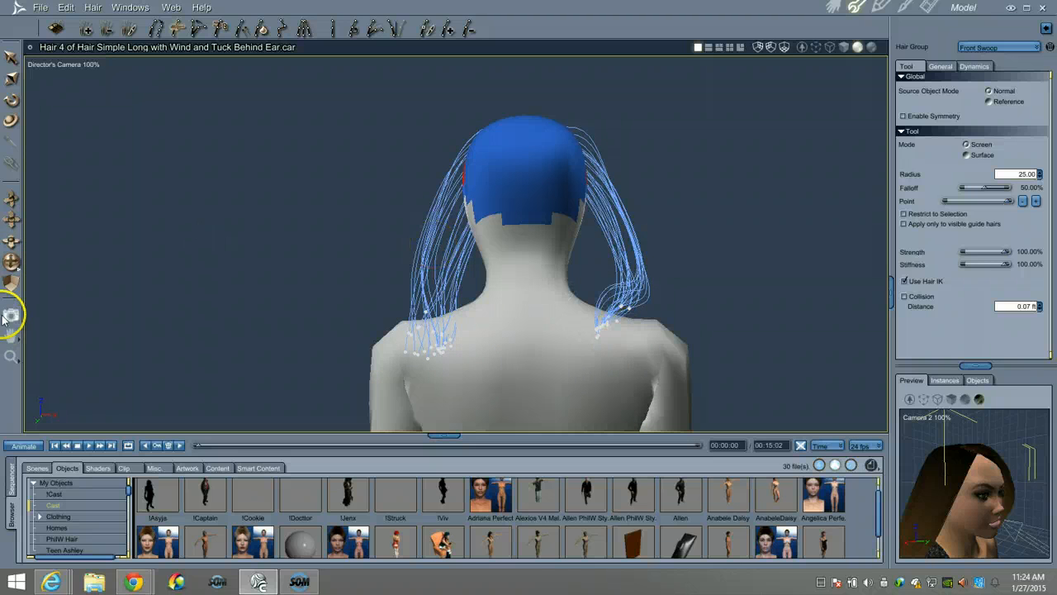
# - Reapply the 0.07 ft clearance from the body to the recombed Front Swoop guide hairs
pyautogui.moveTo(13, 263); pyautogui.dragTo(236, 281)
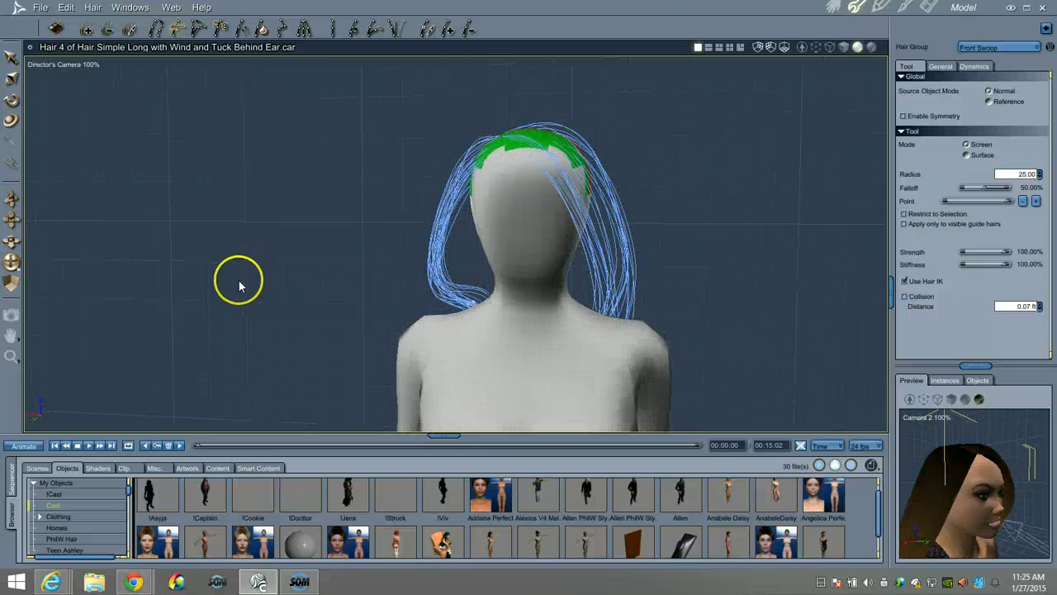
pyautogui.click(239, 30)
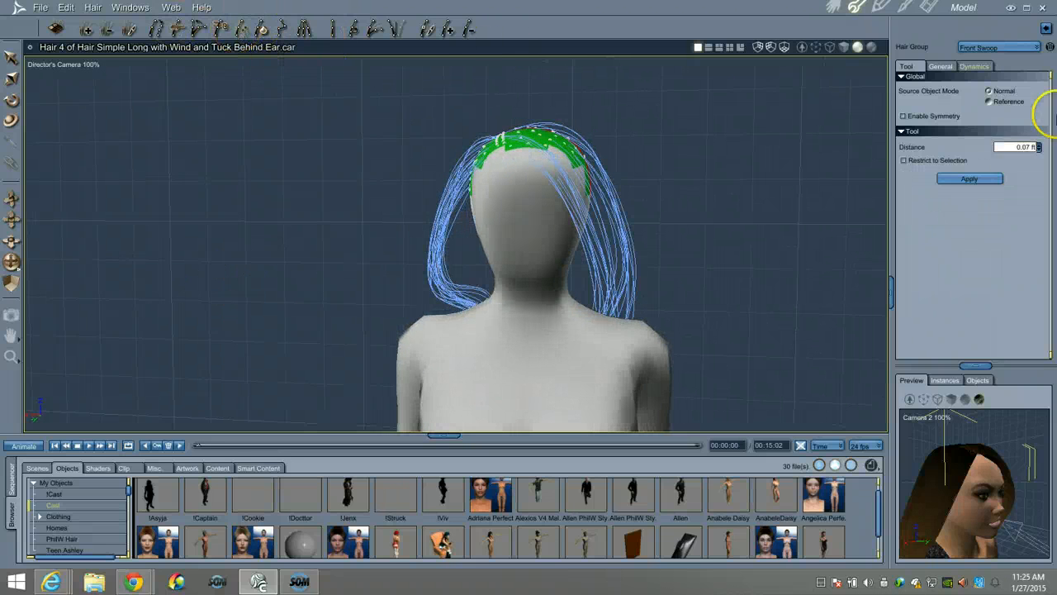
pyautogui.click(987, 181)
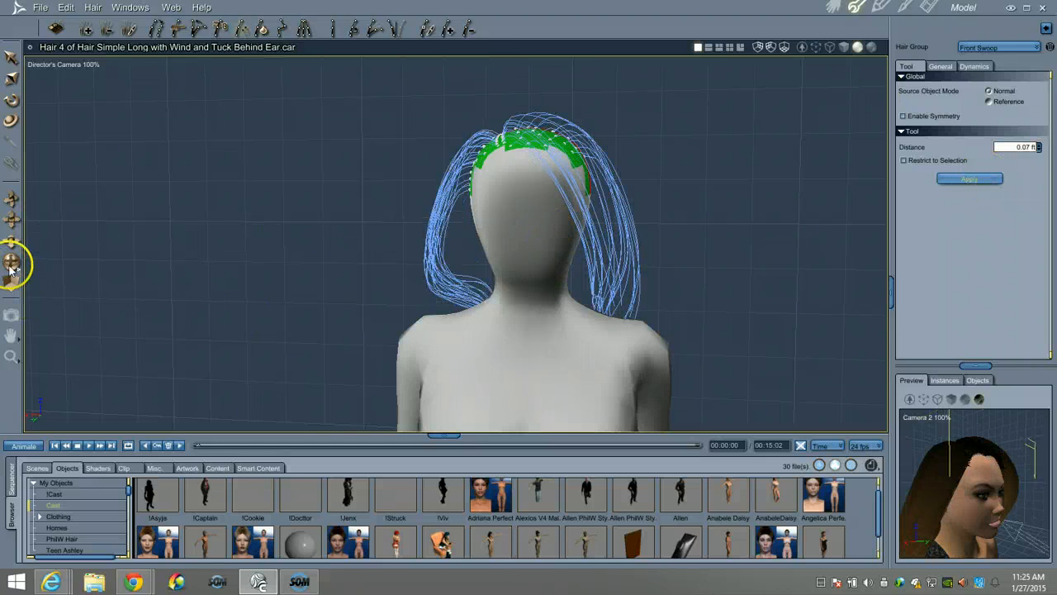
# - With the comb acting on mid-length points, sweep the right-side guide hairs back across the neck
pyautogui.moveTo(13, 258); pyautogui.dragTo(11, 261)
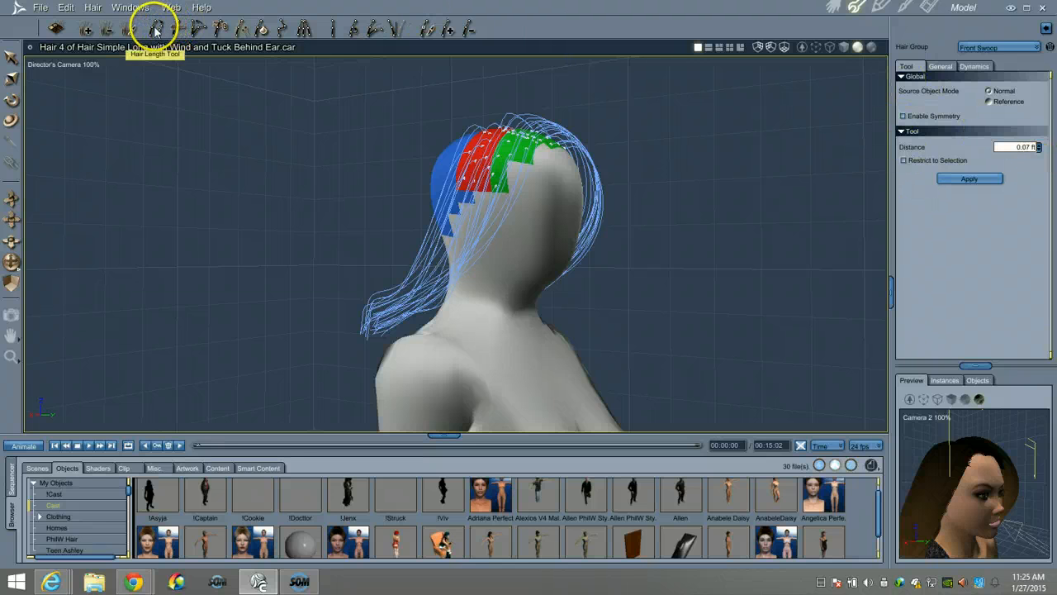
pyautogui.click(177, 30)
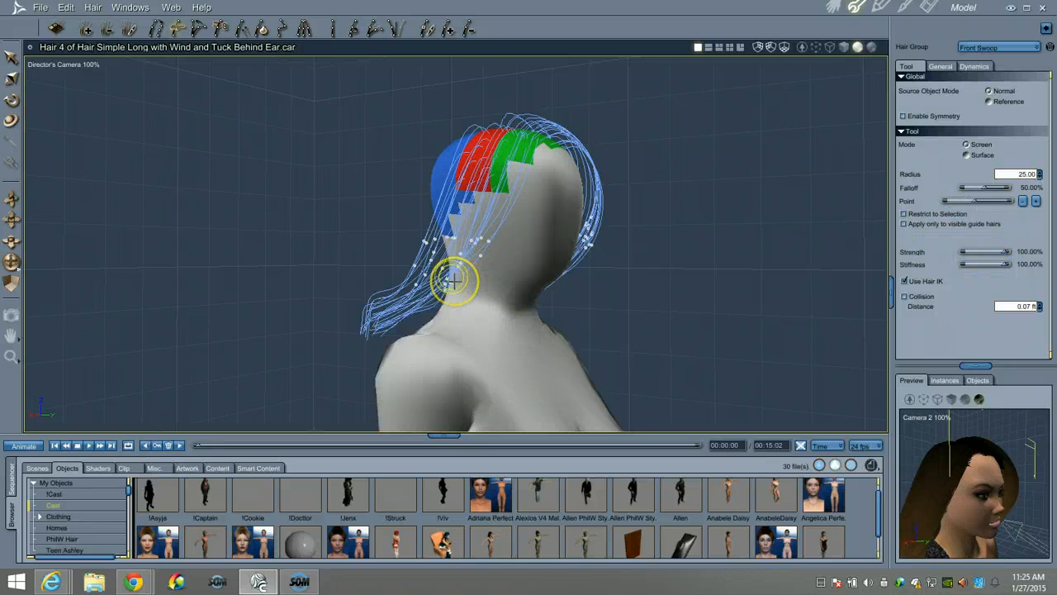
pyautogui.moveTo(454, 282); pyautogui.dragTo(406, 306)
pyautogui.moveTo(481, 253)
pyautogui.mouseDown()
pyautogui.moveTo(419, 293)
pyautogui.moveTo(457, 259)
pyautogui.mouseUp()
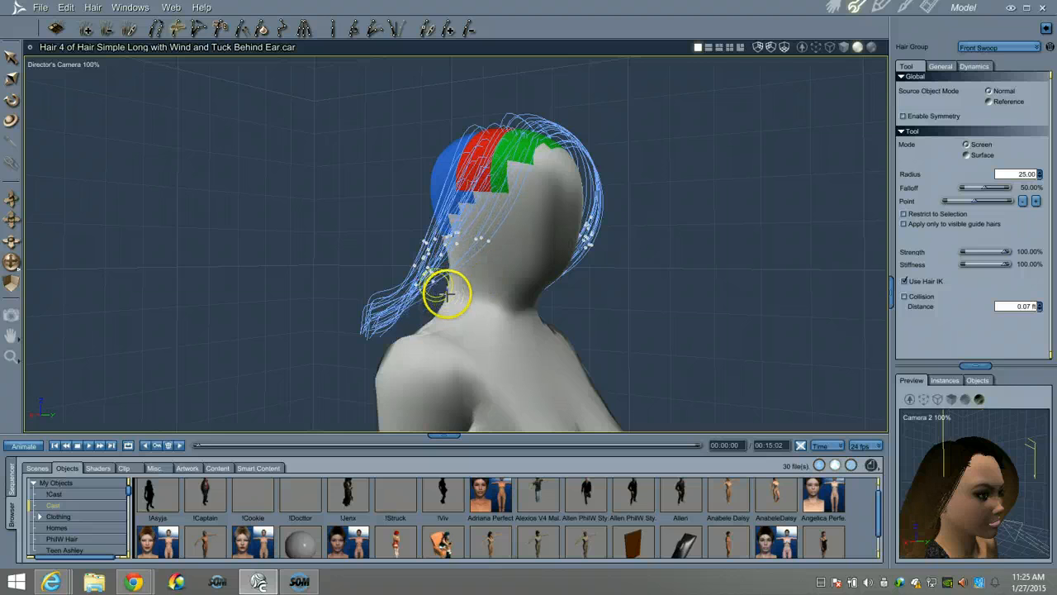
pyautogui.moveTo(20, 265); pyautogui.dragTo(16, 258)
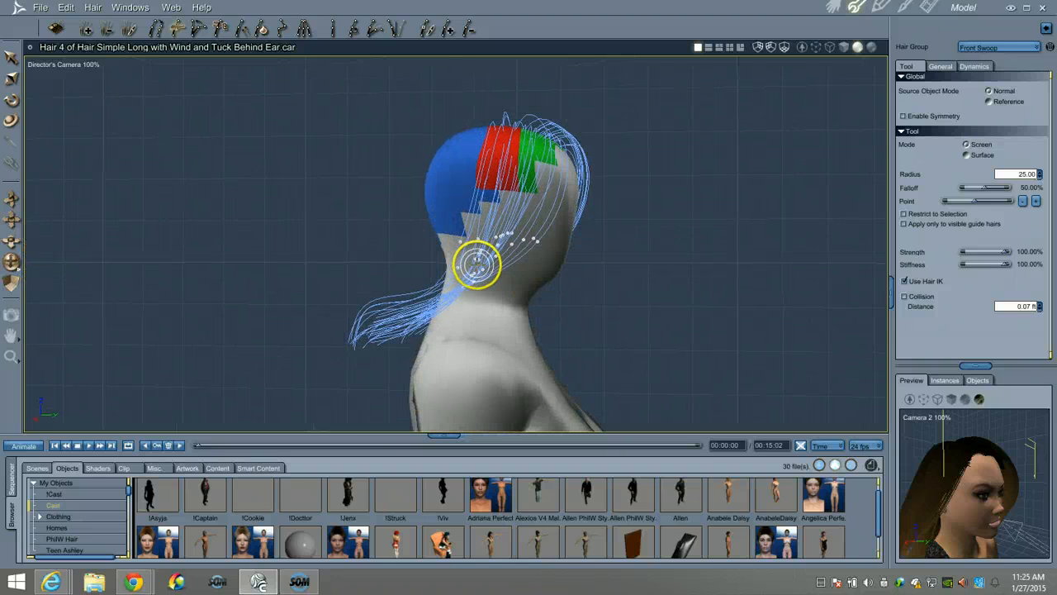
pyautogui.moveTo(478, 262)
pyautogui.mouseDown()
pyautogui.moveTo(487, 250)
pyautogui.moveTo(536, 245)
pyautogui.moveTo(465, 285)
pyautogui.moveTo(493, 248)
pyautogui.moveTo(465, 253)
pyautogui.moveTo(471, 220)
pyautogui.moveTo(514, 232)
pyautogui.moveTo(567, 143)
pyautogui.mouseUp()
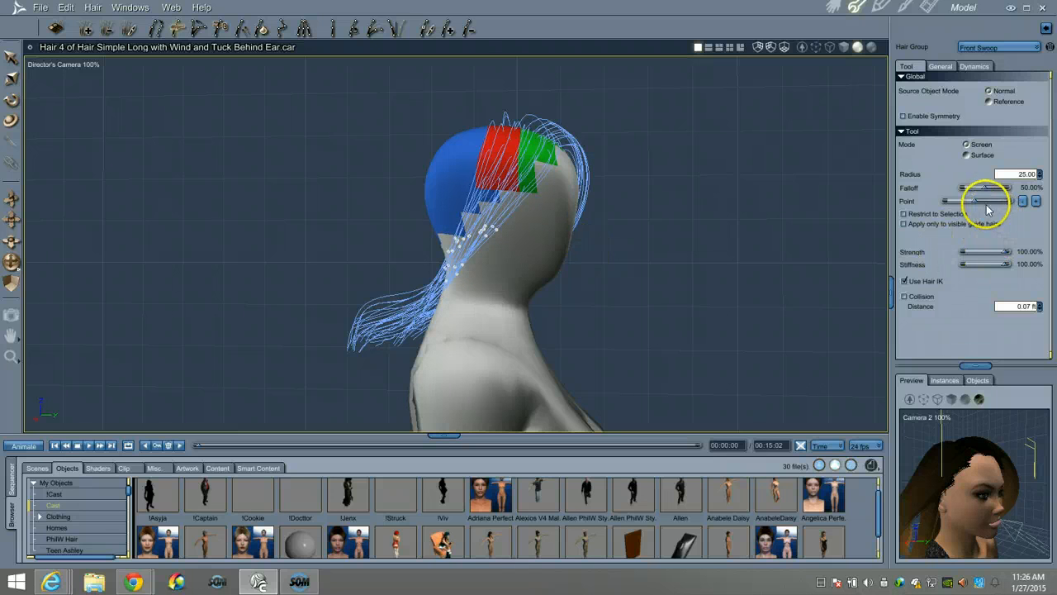
# - Comb the near-root points at the right temple, and pull the mid-length right-side guide hairs in toward the neck from the front
pyautogui.moveTo(961, 206); pyautogui.dragTo(957, 205)
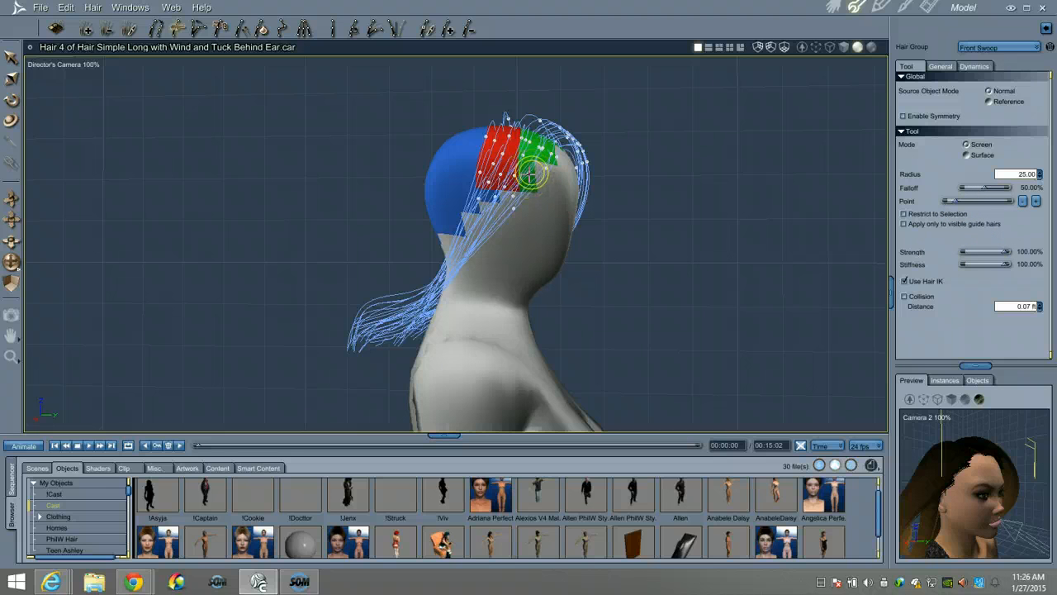
pyautogui.moveTo(532, 174)
pyautogui.mouseDown()
pyautogui.moveTo(563, 175)
pyautogui.moveTo(552, 164)
pyautogui.moveTo(522, 205)
pyautogui.moveTo(547, 160)
pyautogui.moveTo(511, 191)
pyautogui.moveTo(527, 162)
pyautogui.moveTo(562, 169)
pyautogui.moveTo(529, 201)
pyautogui.moveTo(533, 212)
pyautogui.moveTo(503, 180)
pyautogui.moveTo(512, 180)
pyautogui.mouseUp()
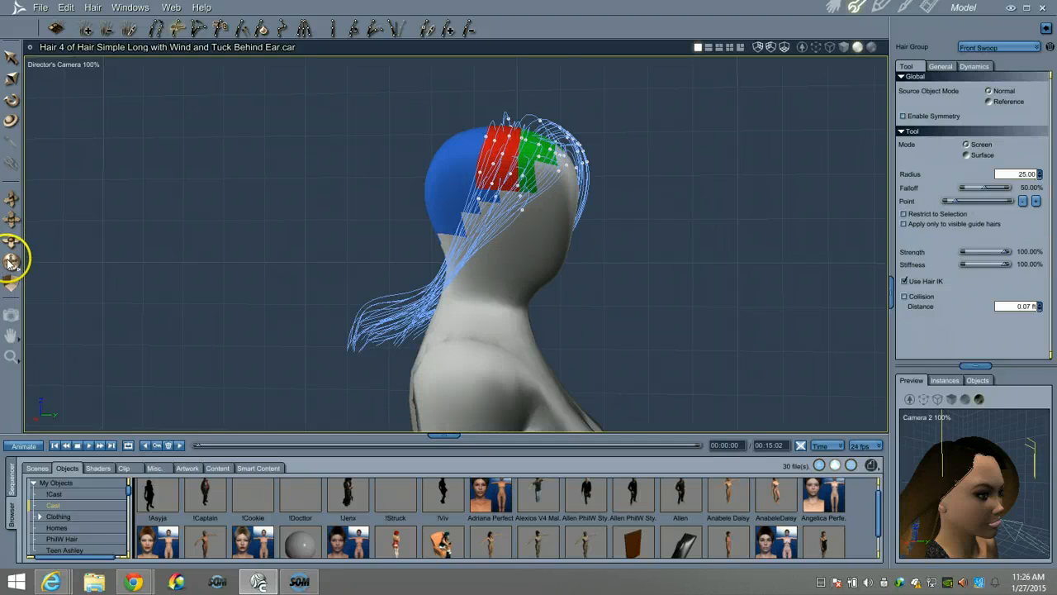
pyautogui.moveTo(12, 262); pyautogui.dragTo(15, 262)
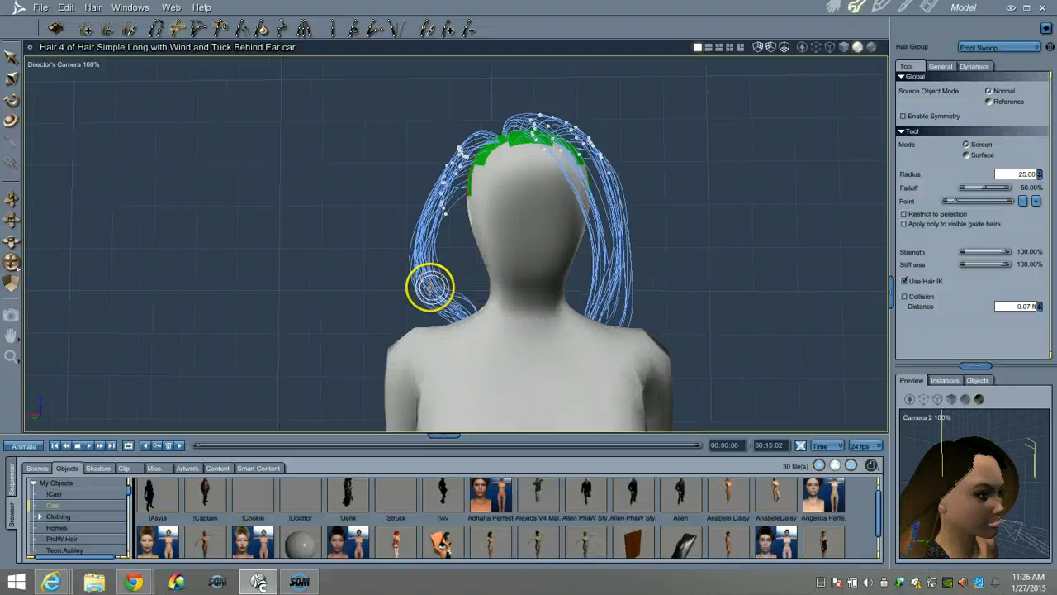
pyautogui.click(979, 202)
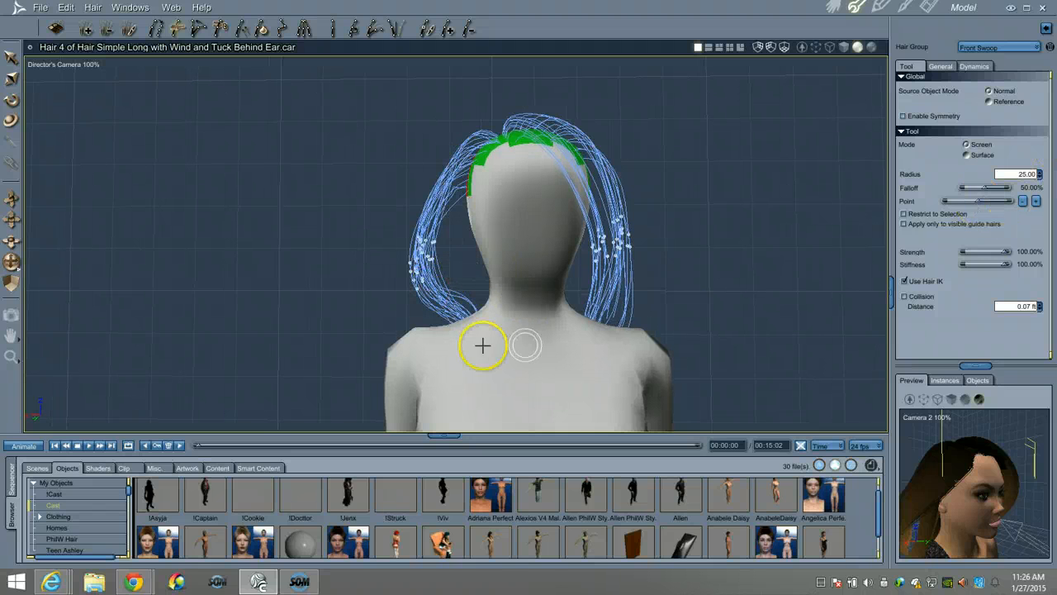
pyautogui.click(983, 204)
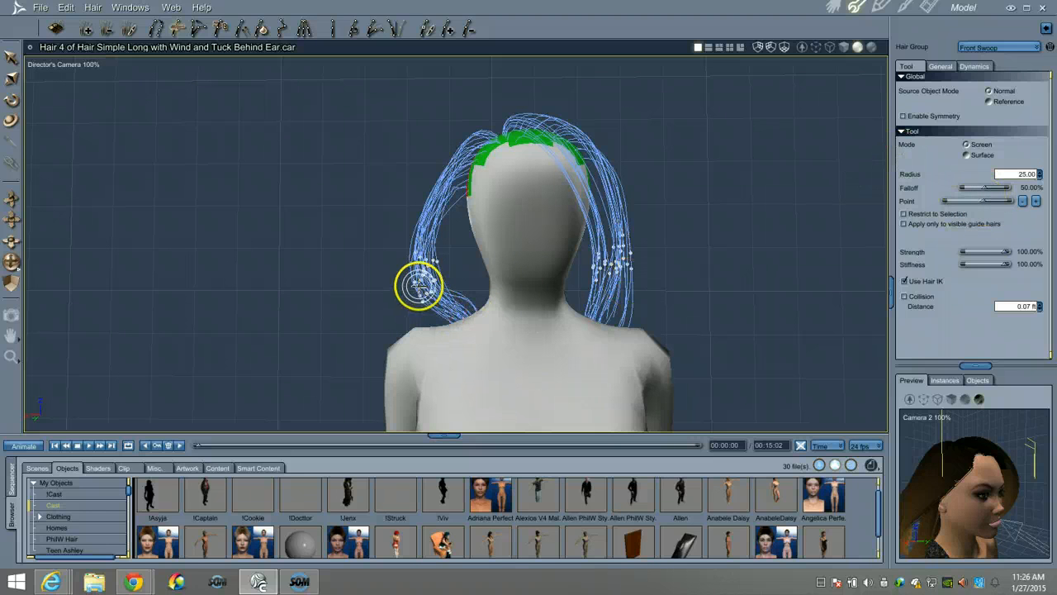
pyautogui.moveTo(415, 280); pyautogui.dragTo(415, 278)
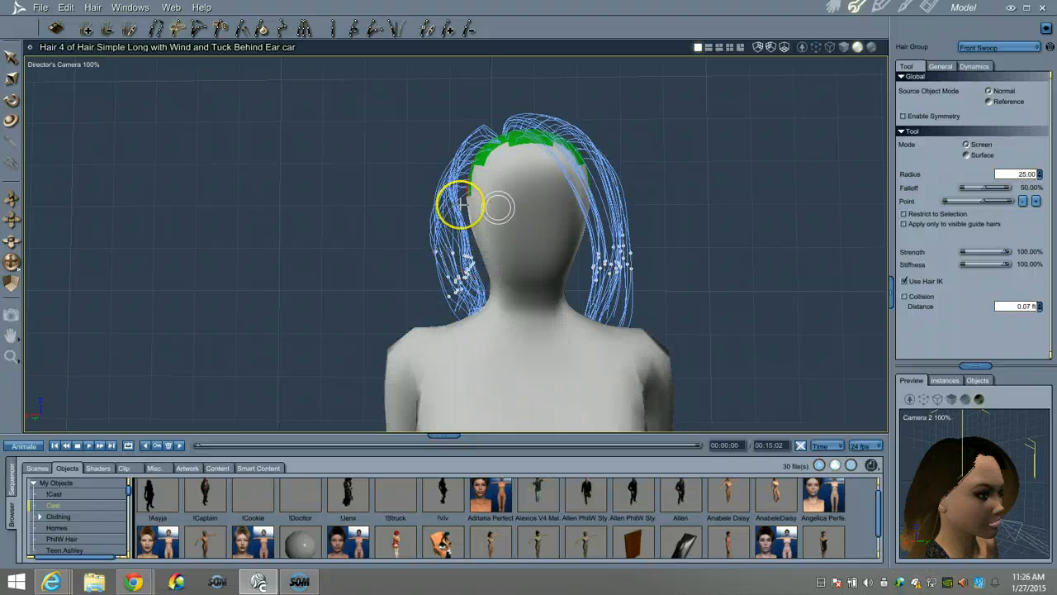
# - From behind, smooth the middle of the right-side guide hairs and sweep their tips inward onto the upper back
pyautogui.moveTo(11, 264)
pyautogui.mouseDown()
pyautogui.moveTo(270, 268)
pyautogui.moveTo(260, 266)
pyautogui.mouseUp()
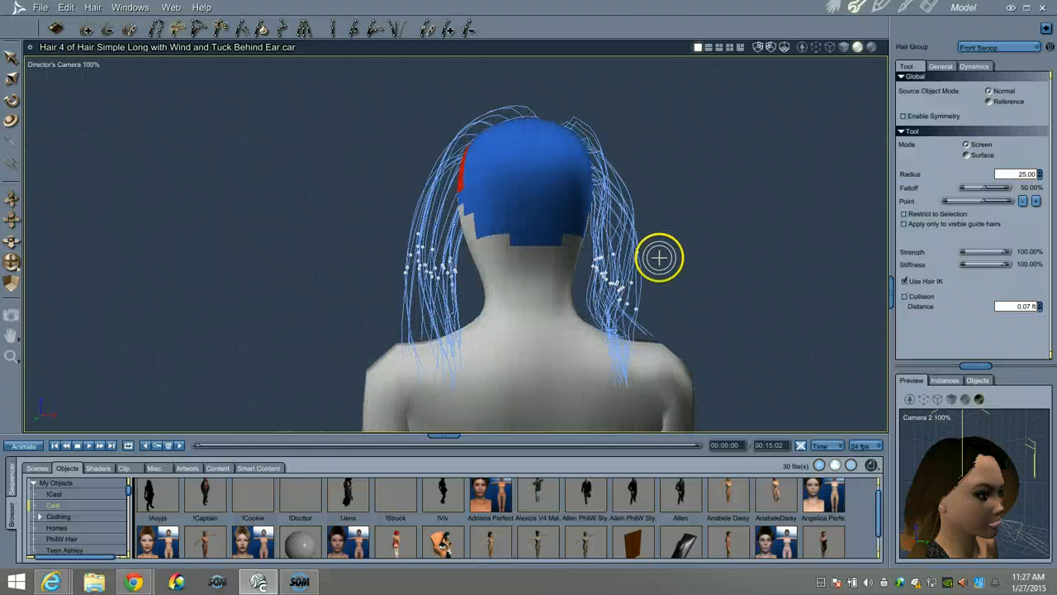
pyautogui.moveTo(651, 253)
pyautogui.mouseDown()
pyautogui.moveTo(629, 255)
pyautogui.moveTo(636, 288)
pyautogui.mouseUp()
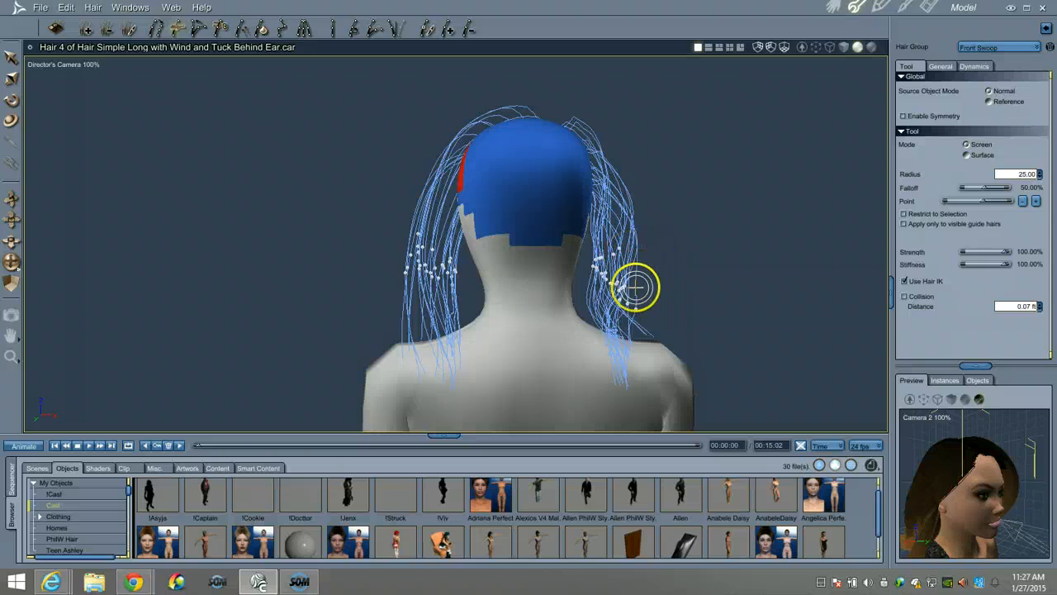
pyautogui.moveTo(976, 204); pyautogui.dragTo(974, 204)
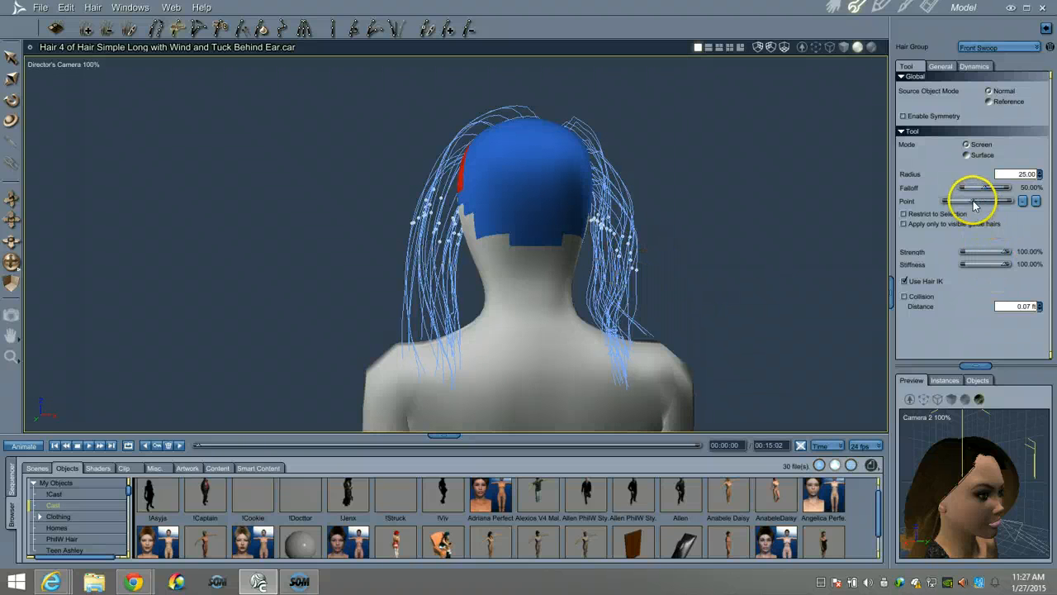
pyautogui.moveTo(644, 259)
pyautogui.mouseDown()
pyautogui.moveTo(639, 248)
pyautogui.moveTo(633, 290)
pyautogui.moveTo(642, 257)
pyautogui.moveTo(625, 248)
pyautogui.moveTo(623, 300)
pyautogui.moveTo(623, 264)
pyautogui.moveTo(692, 350)
pyautogui.mouseUp()
pyautogui.moveTo(998, 201); pyautogui.dragTo(1009, 199)
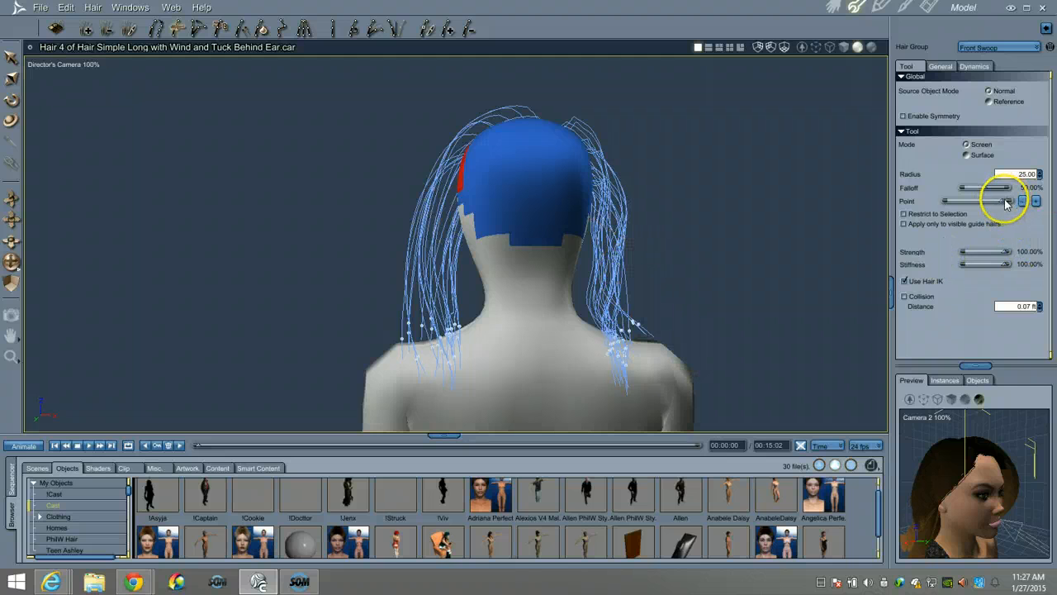
pyautogui.moveTo(663, 337)
pyautogui.mouseDown()
pyautogui.moveTo(630, 373)
pyautogui.moveTo(581, 390)
pyautogui.moveTo(641, 338)
pyautogui.moveTo(586, 377)
pyautogui.moveTo(588, 333)
pyautogui.mouseUp()
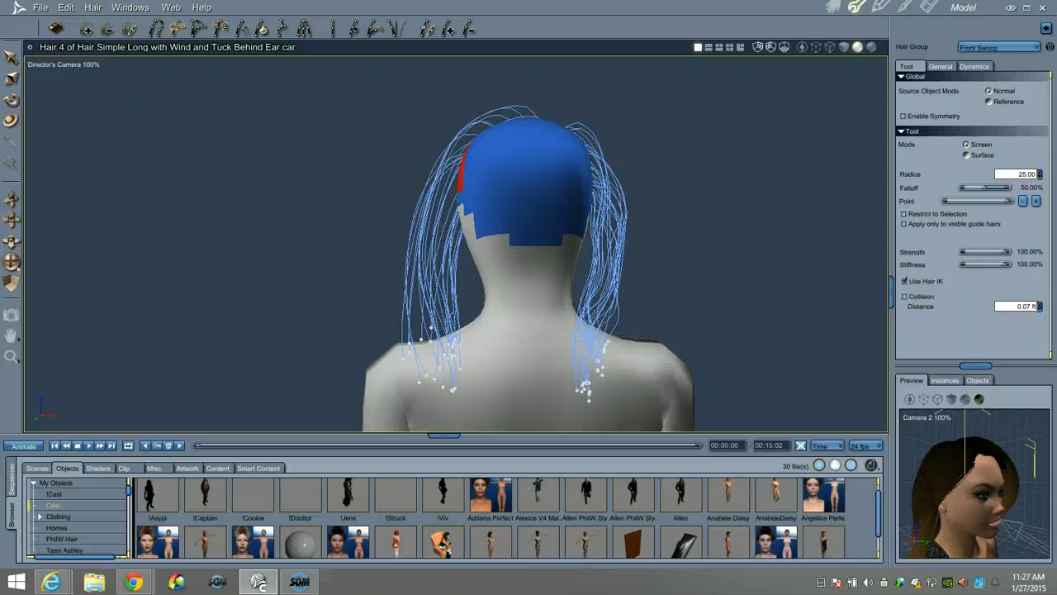
# - Clear the recombed Front Swoop guide hairs from the body again at a distance of 0.07 ft
pyautogui.moveTo(11, 263); pyautogui.dragTo(12, 259)
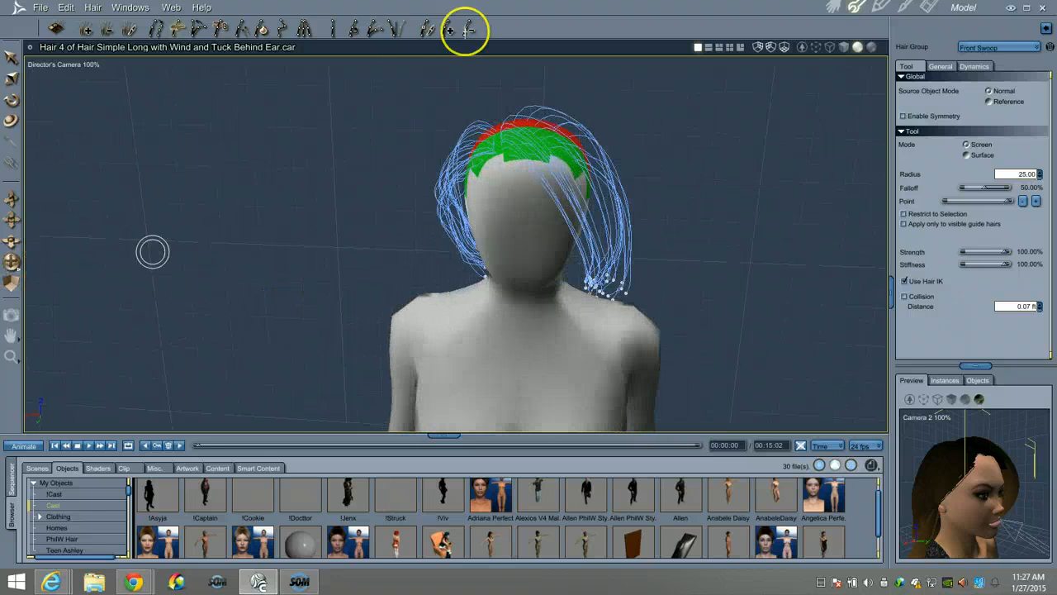
pyautogui.click(248, 31)
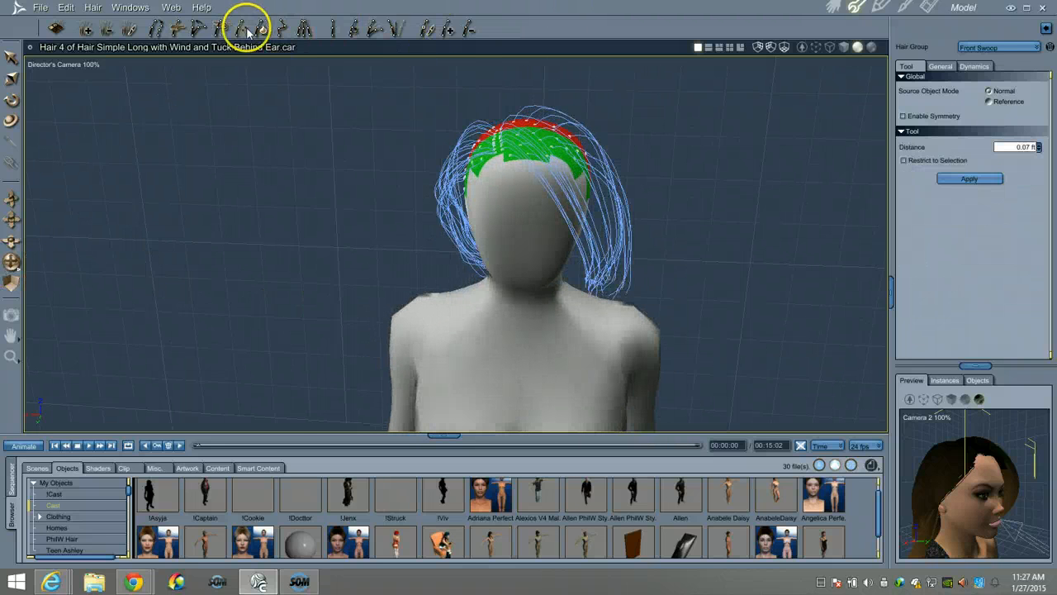
pyautogui.click(981, 181)
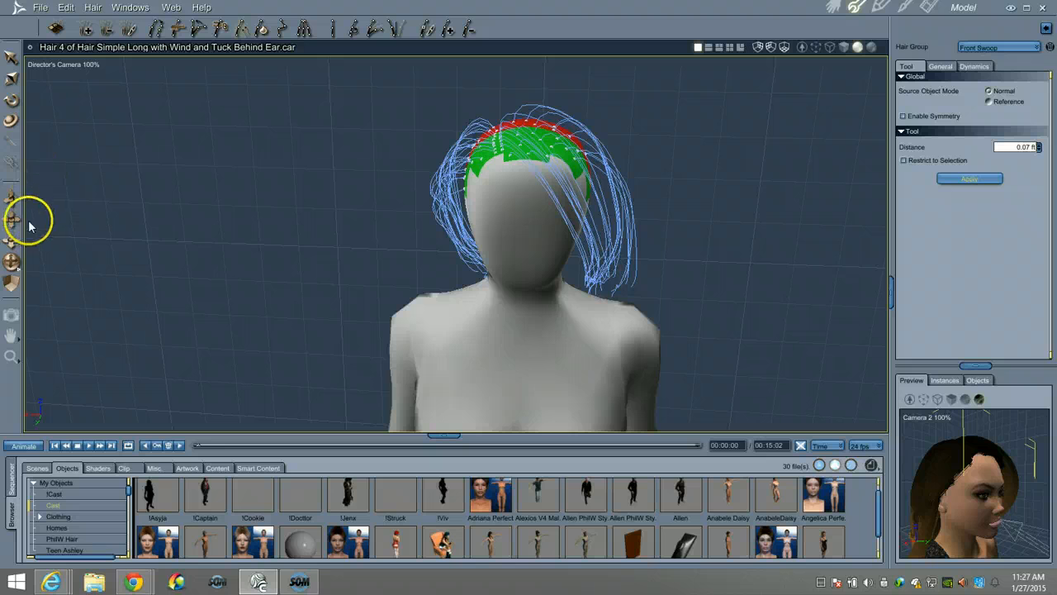
# - From behind, comb the left-side tips inward across the shoulder and draw the mid-length points closer to the neck
pyautogui.moveTo(12, 261); pyautogui.dragTo(314, 267)
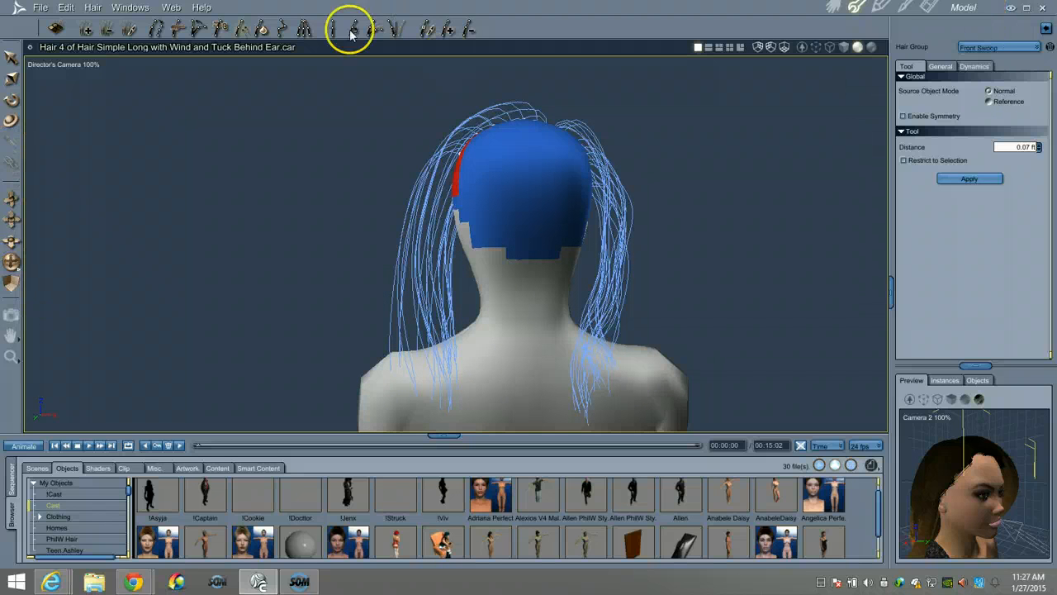
pyautogui.click(178, 31)
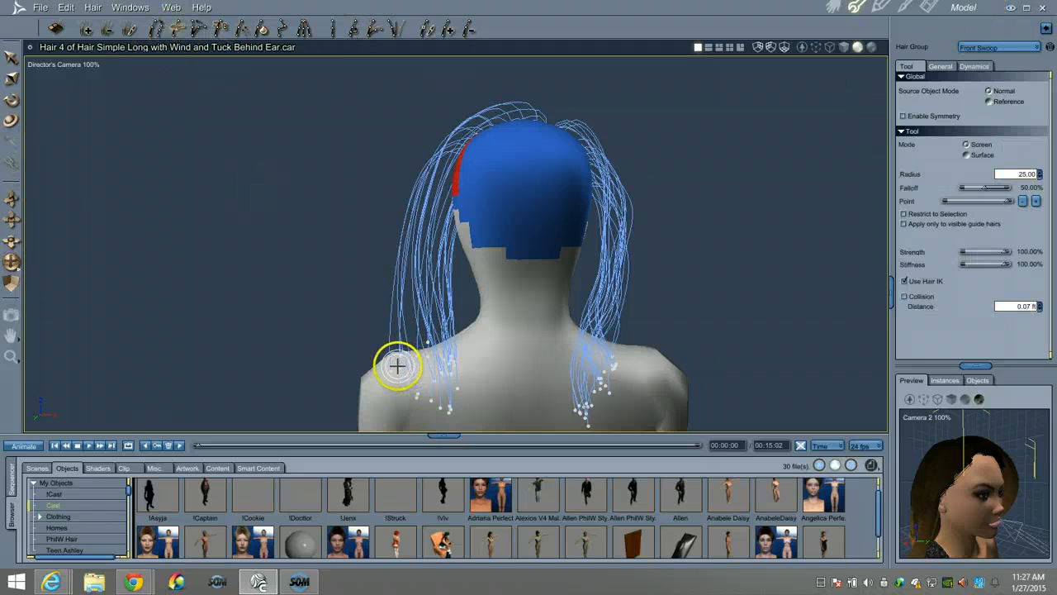
pyautogui.moveTo(434, 363)
pyautogui.mouseDown()
pyautogui.moveTo(424, 389)
pyautogui.moveTo(455, 396)
pyautogui.moveTo(442, 354)
pyautogui.moveTo(421, 371)
pyautogui.moveTo(451, 402)
pyautogui.moveTo(478, 408)
pyautogui.moveTo(487, 394)
pyautogui.moveTo(457, 358)
pyautogui.moveTo(425, 361)
pyautogui.moveTo(438, 342)
pyautogui.mouseUp()
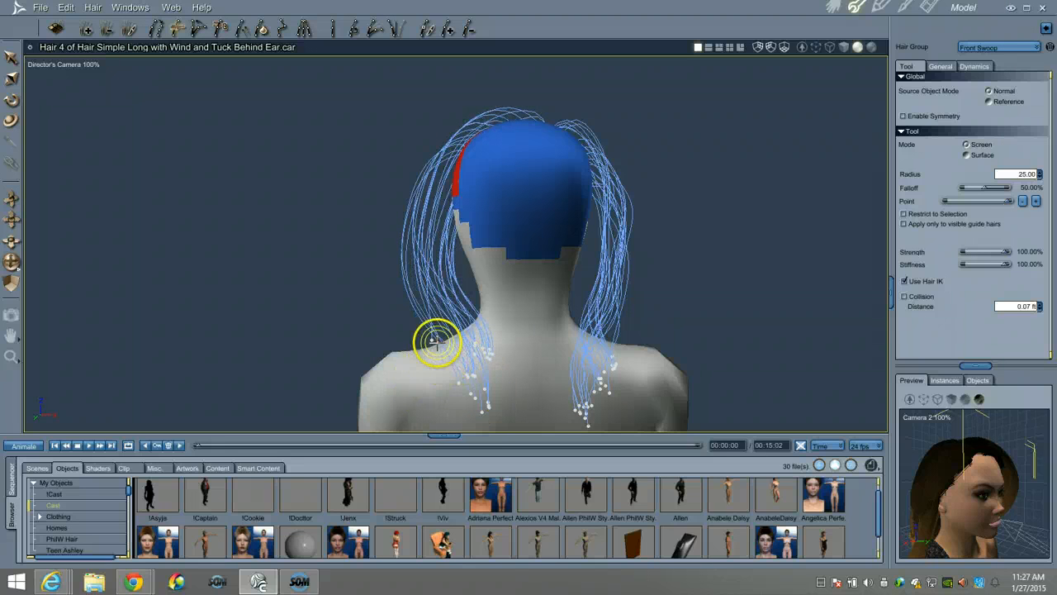
pyautogui.click(990, 201)
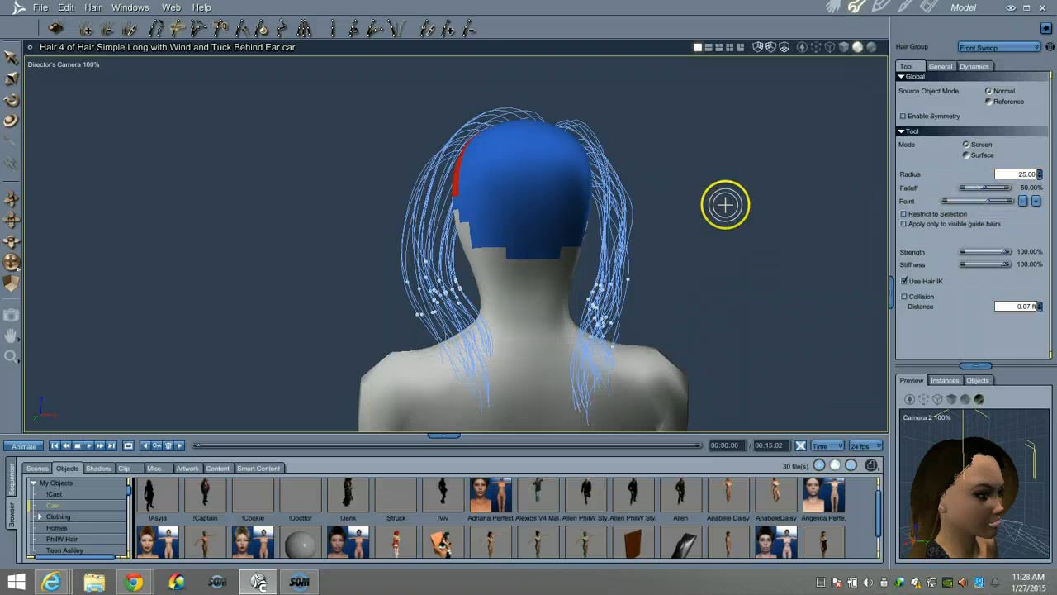
pyautogui.click(980, 202)
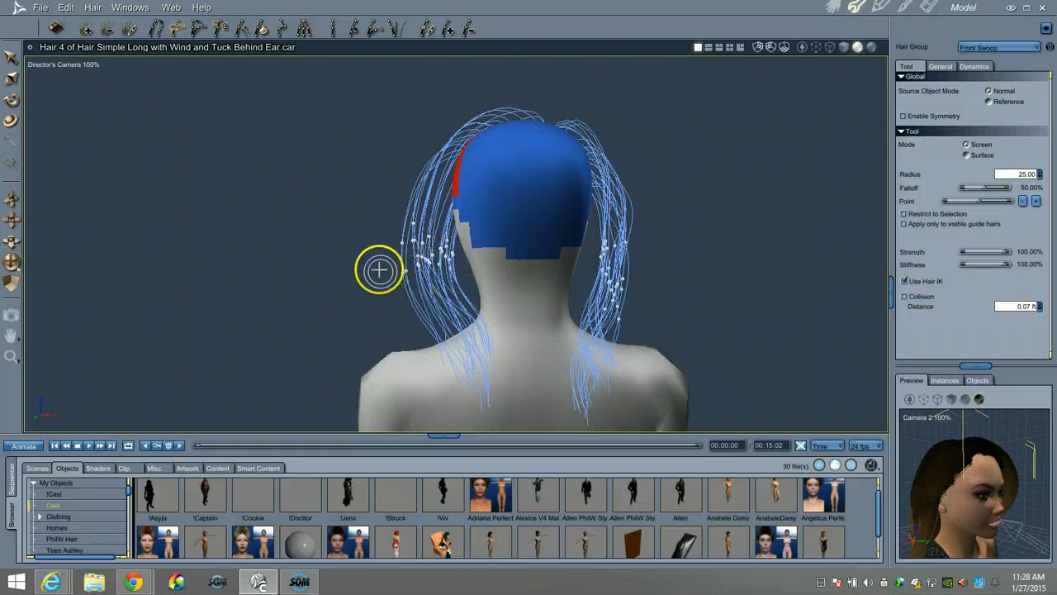
pyautogui.moveTo(389, 243)
pyautogui.mouseDown()
pyautogui.moveTo(413, 229)
pyautogui.moveTo(404, 262)
pyautogui.moveTo(416, 248)
pyautogui.moveTo(413, 272)
pyautogui.moveTo(422, 250)
pyautogui.moveTo(411, 239)
pyautogui.moveTo(422, 232)
pyautogui.moveTo(430, 268)
pyautogui.mouseUp()
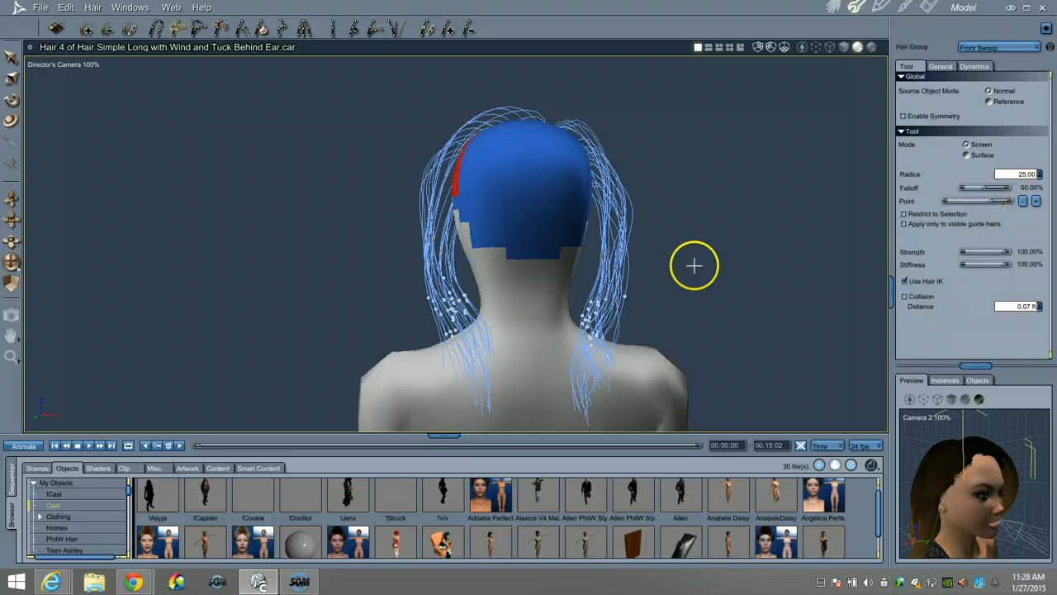
pyautogui.moveTo(529, 314)
pyautogui.mouseDown()
pyautogui.moveTo(449, 314)
pyautogui.moveTo(432, 299)
pyautogui.moveTo(495, 299)
pyautogui.mouseUp()
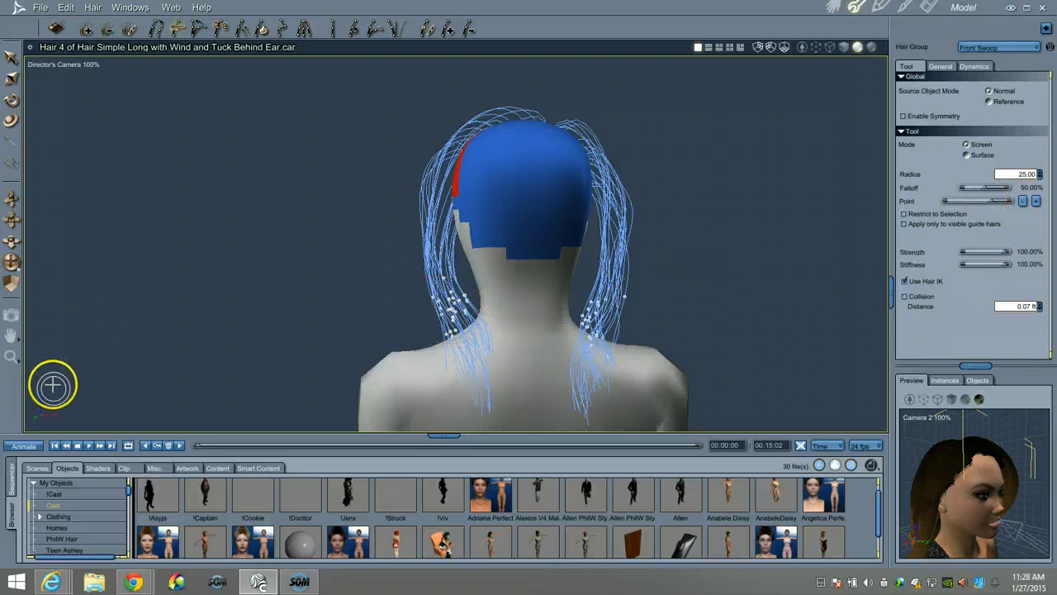
# - With the comb on near-root points, lift the hairs at the left front of the crown and tuck the left-side hairs inward
pyautogui.moveTo(12, 285); pyautogui.dragTo(12, 263)
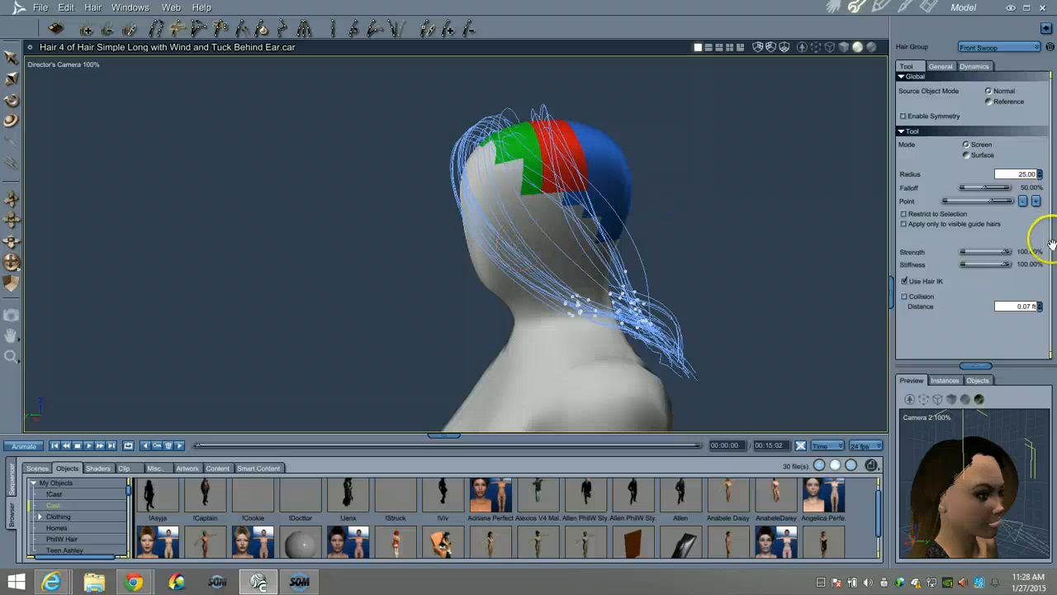
pyautogui.moveTo(999, 203); pyautogui.dragTo(965, 204)
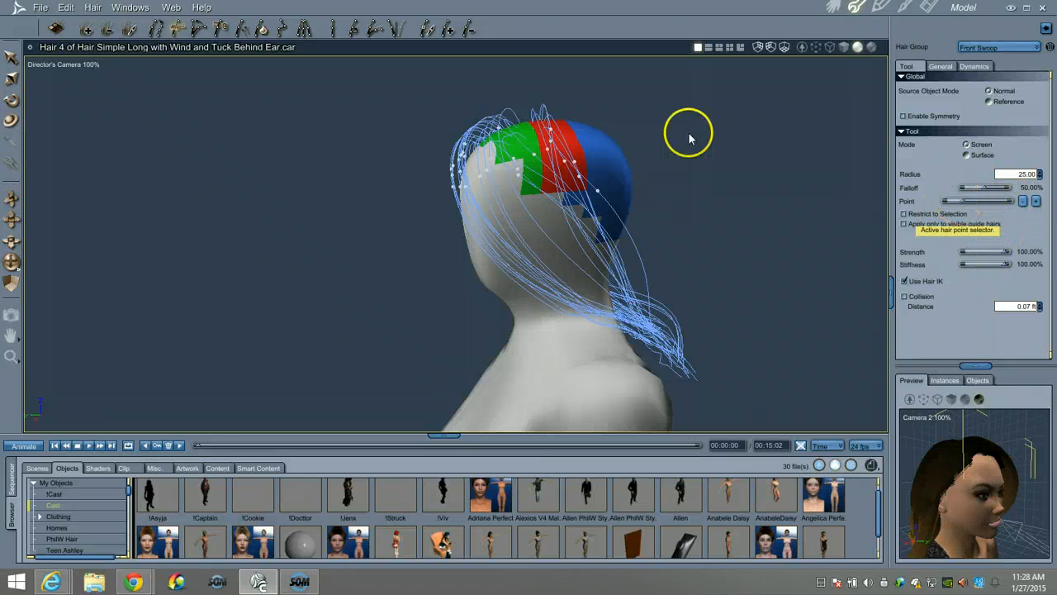
pyautogui.moveTo(11, 265); pyautogui.dragTo(20, 263)
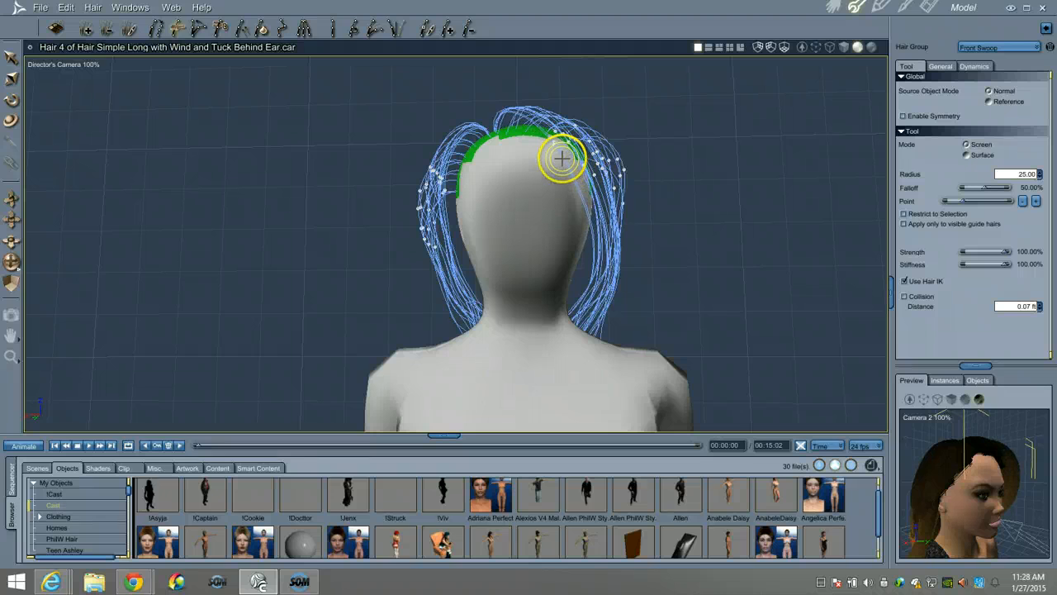
pyautogui.moveTo(555, 144); pyautogui.dragTo(560, 137)
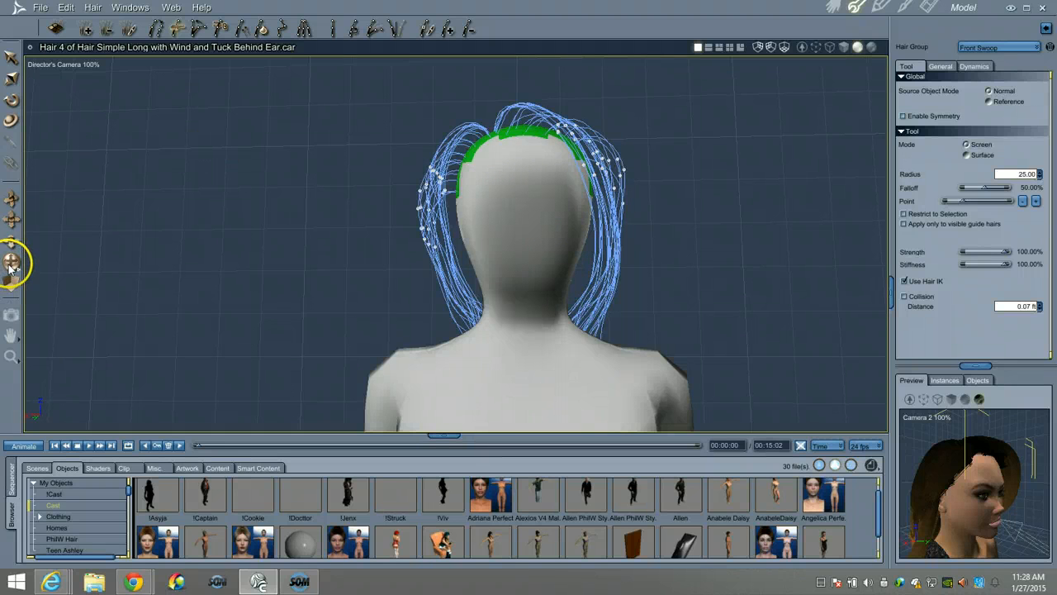
pyautogui.moveTo(11, 263); pyautogui.dragTo(9, 266)
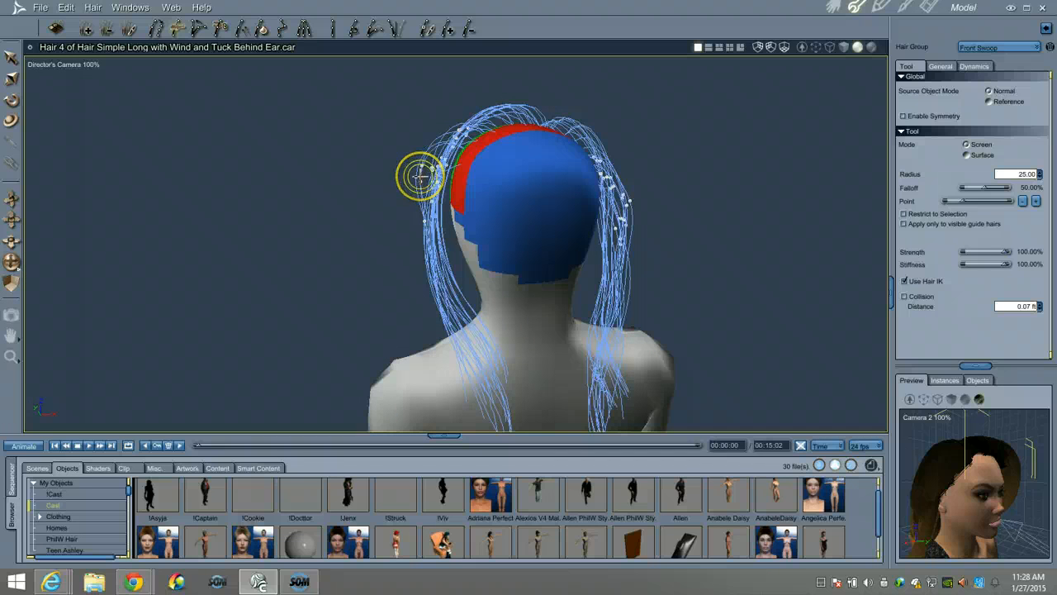
pyautogui.moveTo(442, 196); pyautogui.dragTo(424, 223)
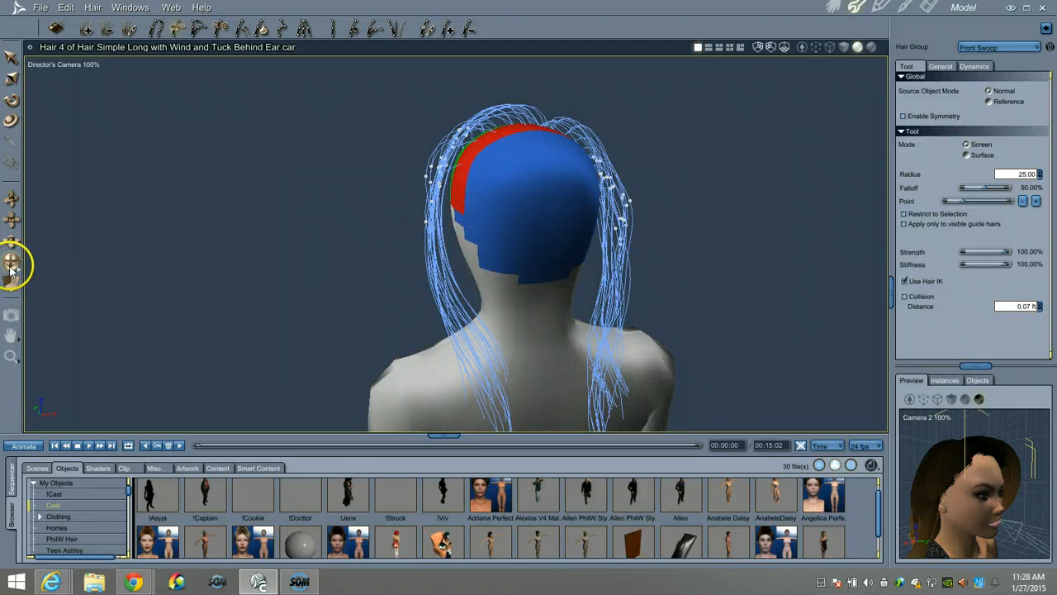
# - From the side, comb the near-root points above the forehead forward to give the front swoop more volume
pyautogui.moveTo(10, 266); pyautogui.dragTo(10, 266)
pyautogui.click(494, 169)
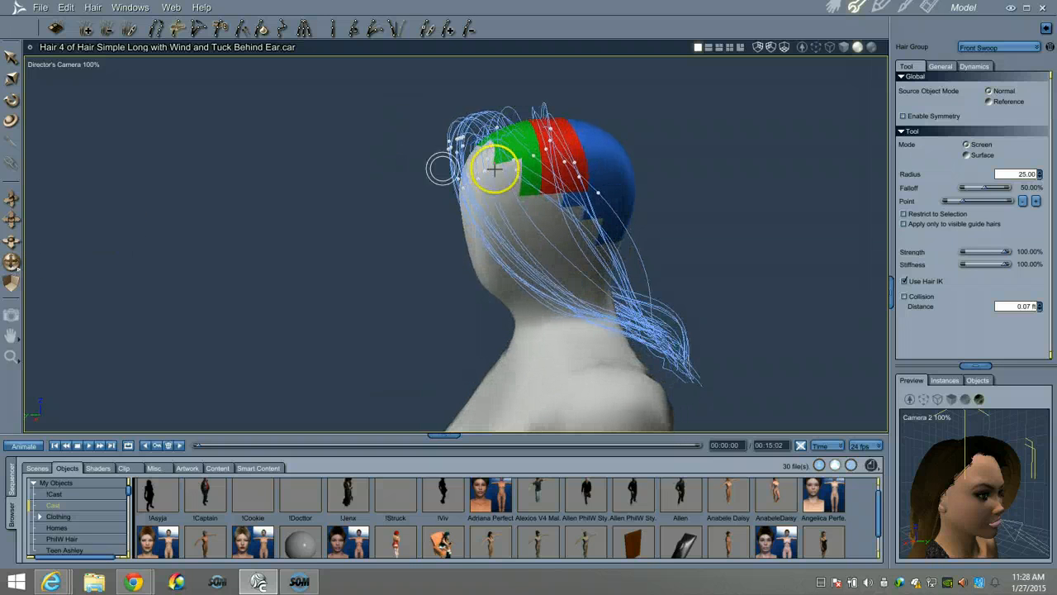
pyautogui.moveTo(494, 169)
pyautogui.mouseDown()
pyautogui.moveTo(460, 188)
pyautogui.moveTo(453, 146)
pyautogui.moveTo(447, 164)
pyautogui.mouseUp()
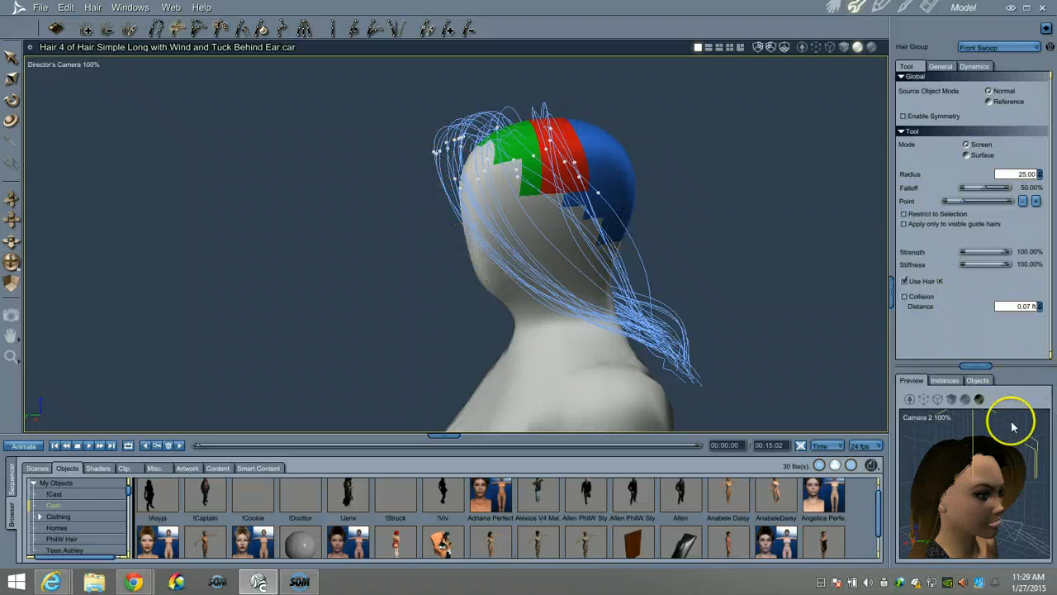
# - Set the Front Swoop dynamics to 70% air damping and 20% shape stiffness
pyautogui.moveTo(10, 269); pyautogui.dragTo(6, 264)
pyautogui.moveTo(7, 263); pyautogui.dragTo(642, 278)
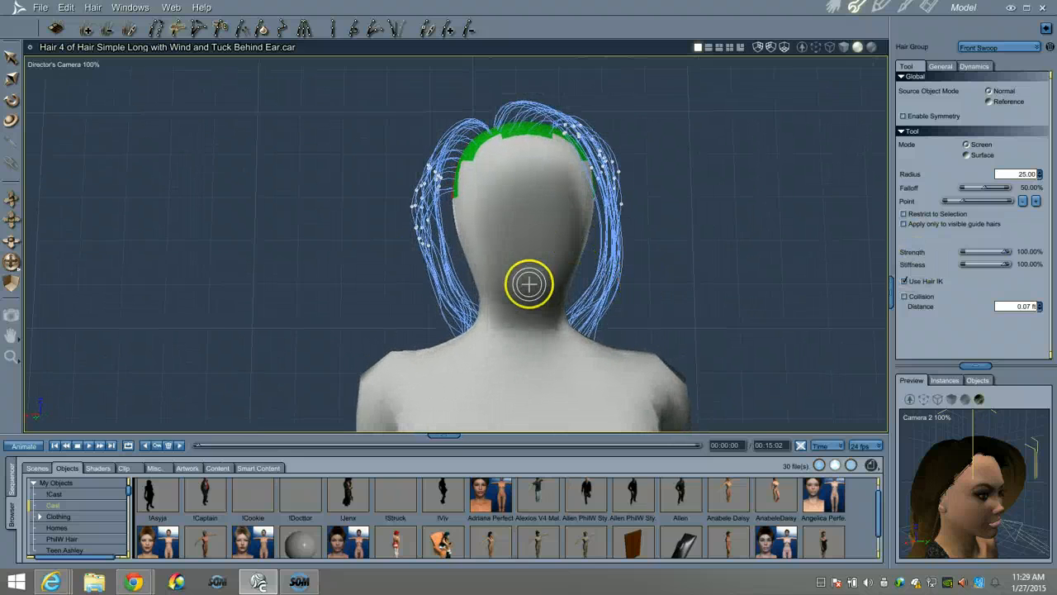
pyautogui.click(943, 66)
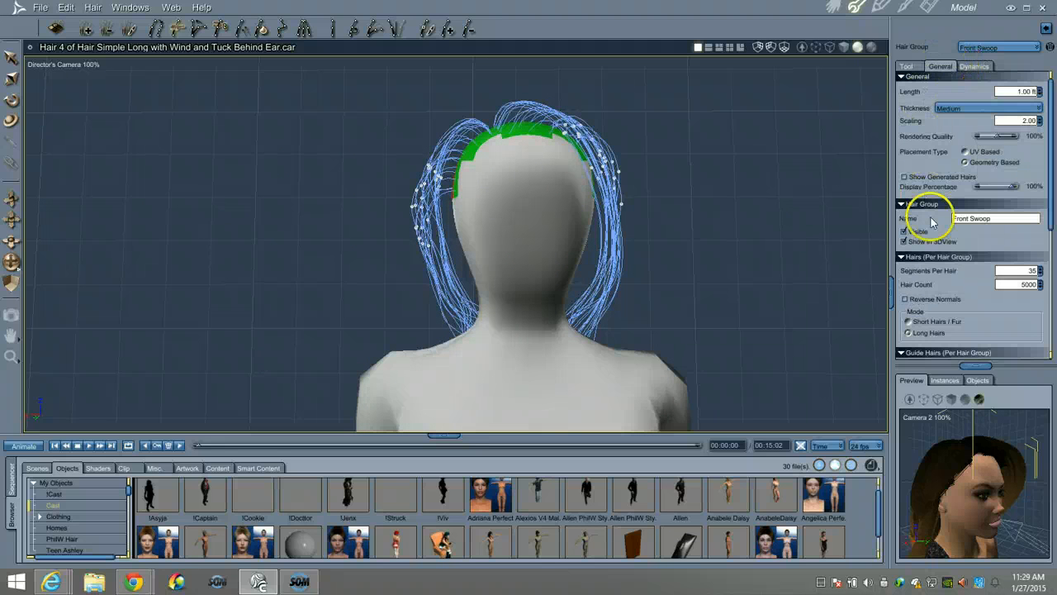
pyautogui.click(974, 66)
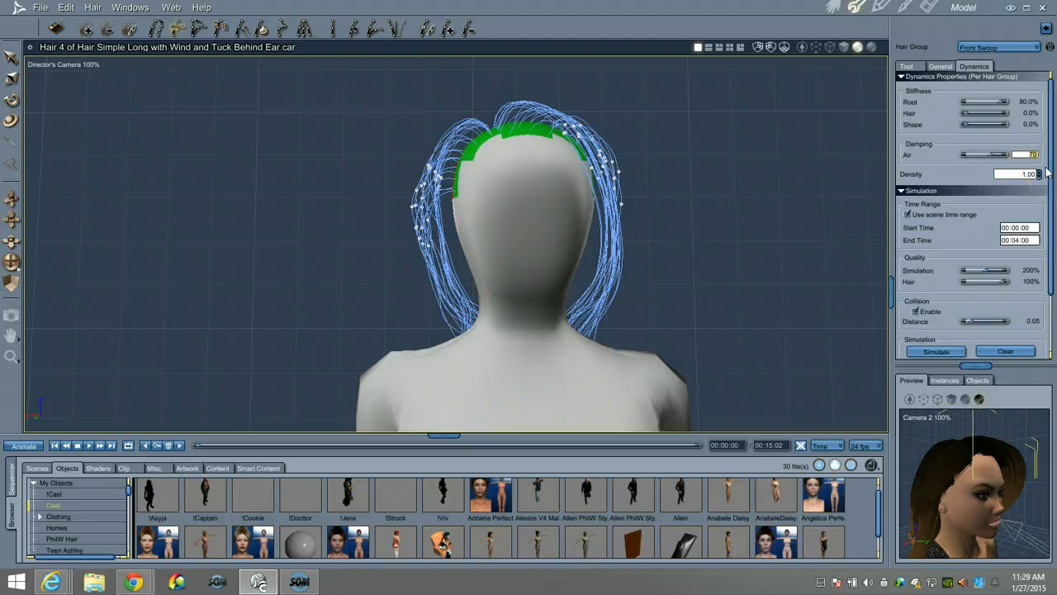
pyautogui.click(984, 112)
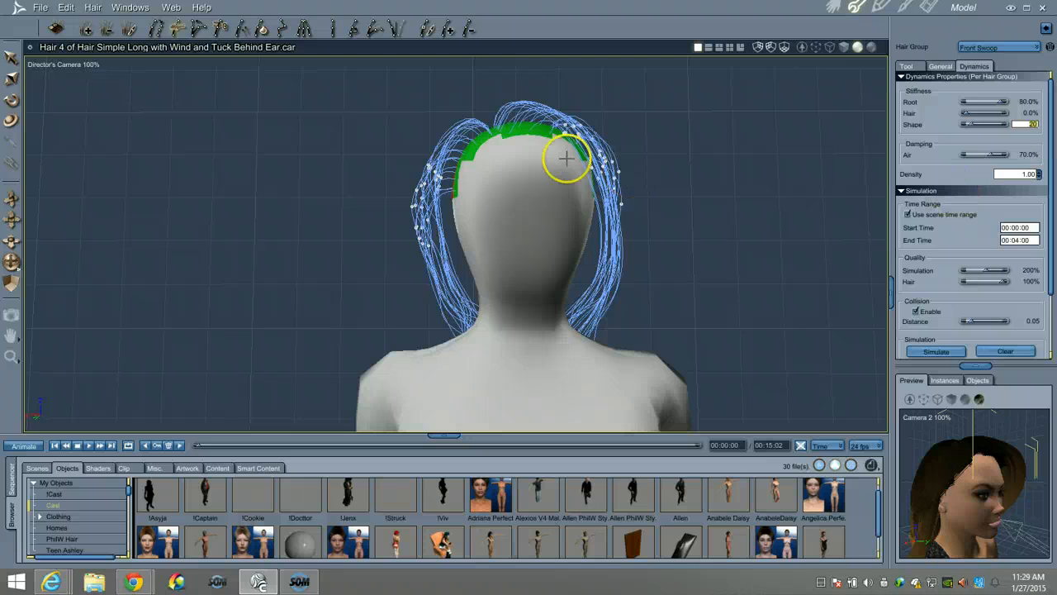
# - From the front, comb the outlying guide hair points on both sides of the head slightly inward
pyautogui.moveTo(16, 264); pyautogui.dragTo(10, 259)
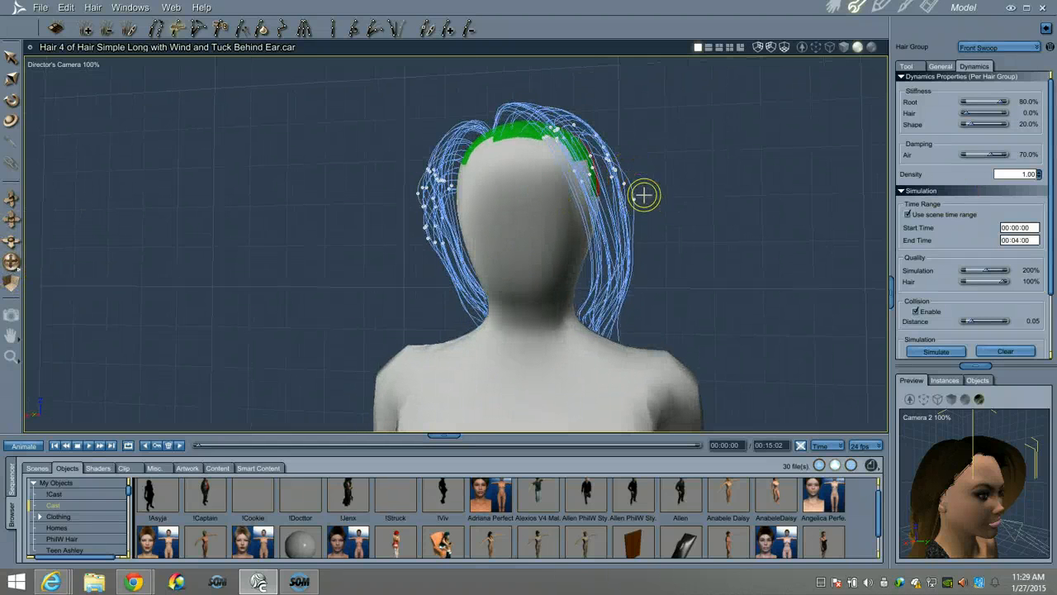
pyautogui.click(627, 175)
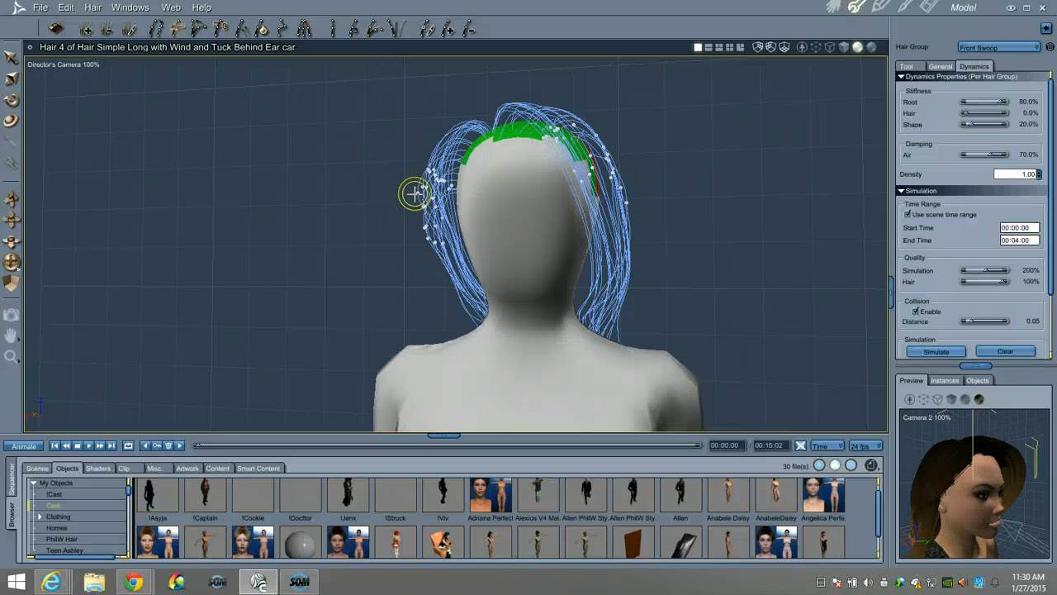
pyautogui.moveTo(418, 192); pyautogui.dragTo(421, 227)
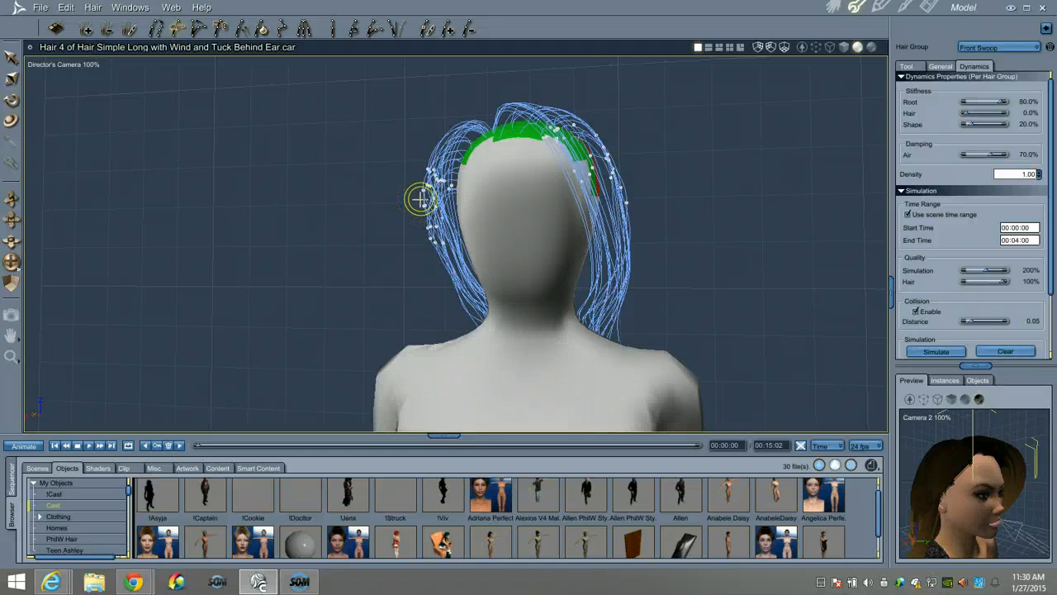
pyautogui.moveTo(422, 200); pyautogui.dragTo(424, 237)
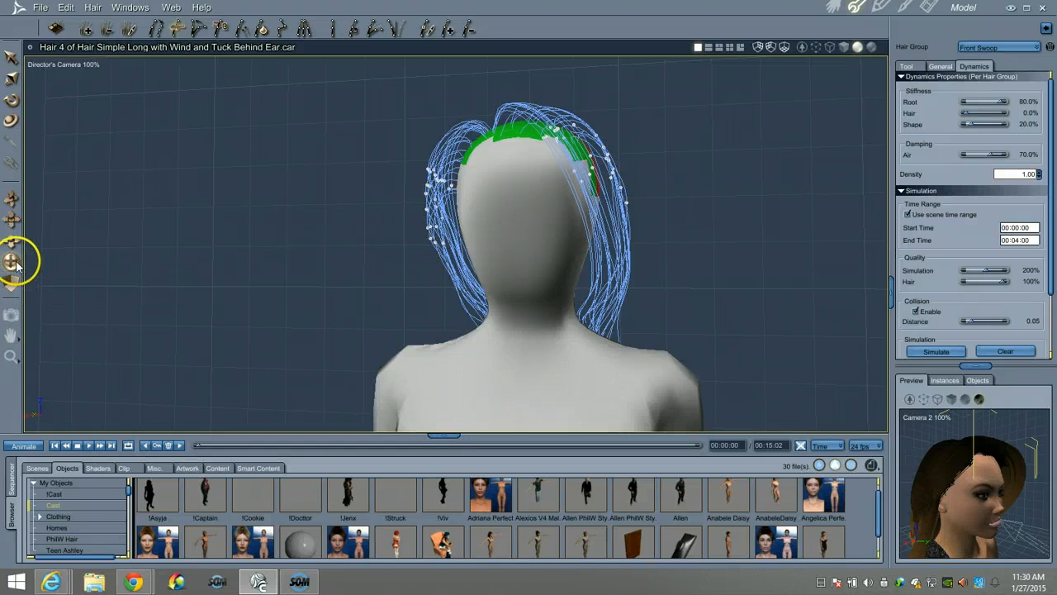
# - From the side, set the comb stiffness to 15.25% and comb the rear tips down and in toward the back
pyautogui.moveTo(15, 263); pyautogui.dragTo(672, 283)
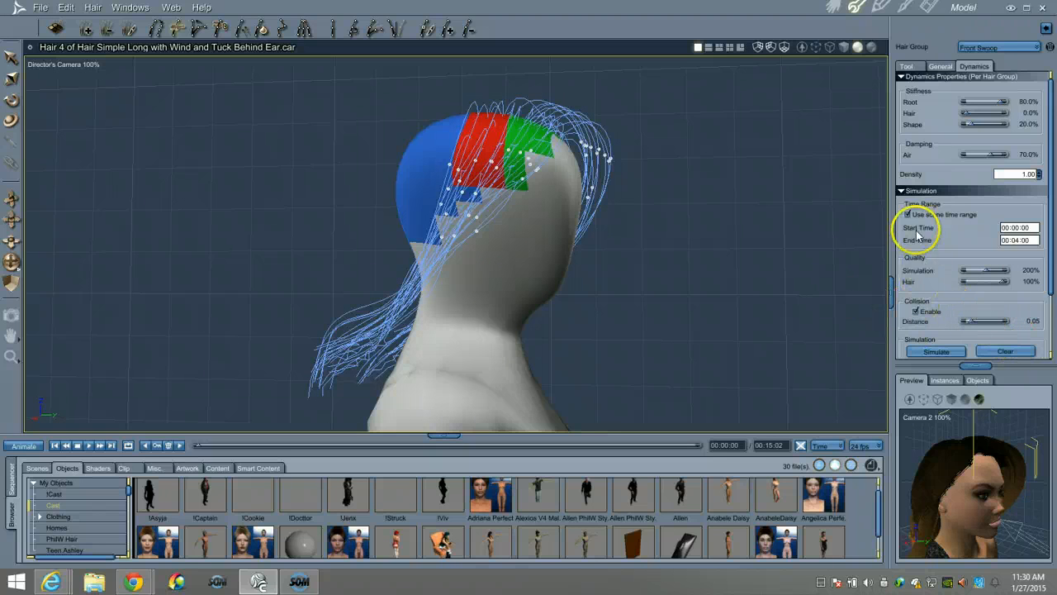
pyautogui.click(907, 66)
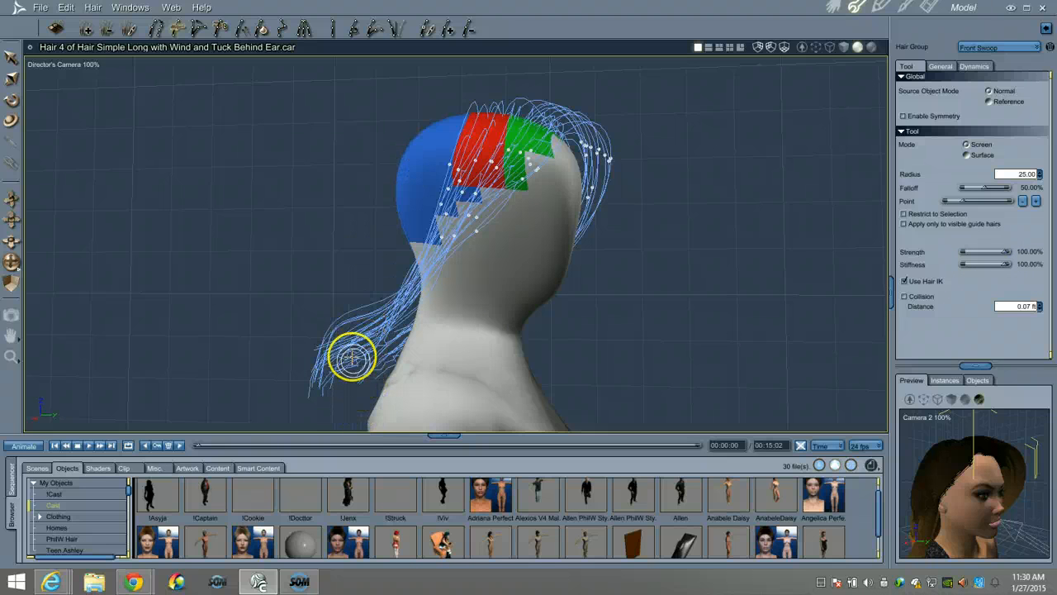
pyautogui.moveTo(322, 364)
pyautogui.mouseDown()
pyautogui.moveTo(315, 359)
pyautogui.moveTo(312, 382)
pyautogui.mouseUp()
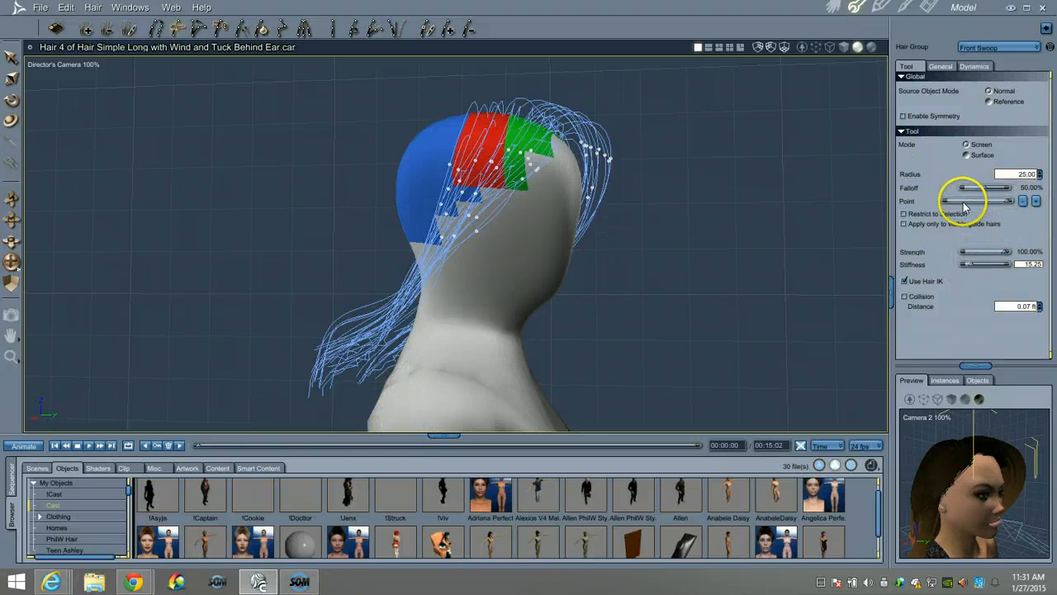
pyautogui.moveTo(328, 373)
pyautogui.mouseDown()
pyautogui.moveTo(317, 355)
pyautogui.moveTo(338, 378)
pyautogui.moveTo(366, 371)
pyautogui.moveTo(358, 359)
pyautogui.moveTo(340, 385)
pyautogui.moveTo(317, 369)
pyautogui.moveTo(330, 390)
pyautogui.moveTo(323, 371)
pyautogui.moveTo(337, 349)
pyautogui.moveTo(314, 382)
pyautogui.moveTo(335, 377)
pyautogui.moveTo(358, 394)
pyautogui.moveTo(294, 392)
pyautogui.moveTo(333, 404)
pyautogui.mouseUp()
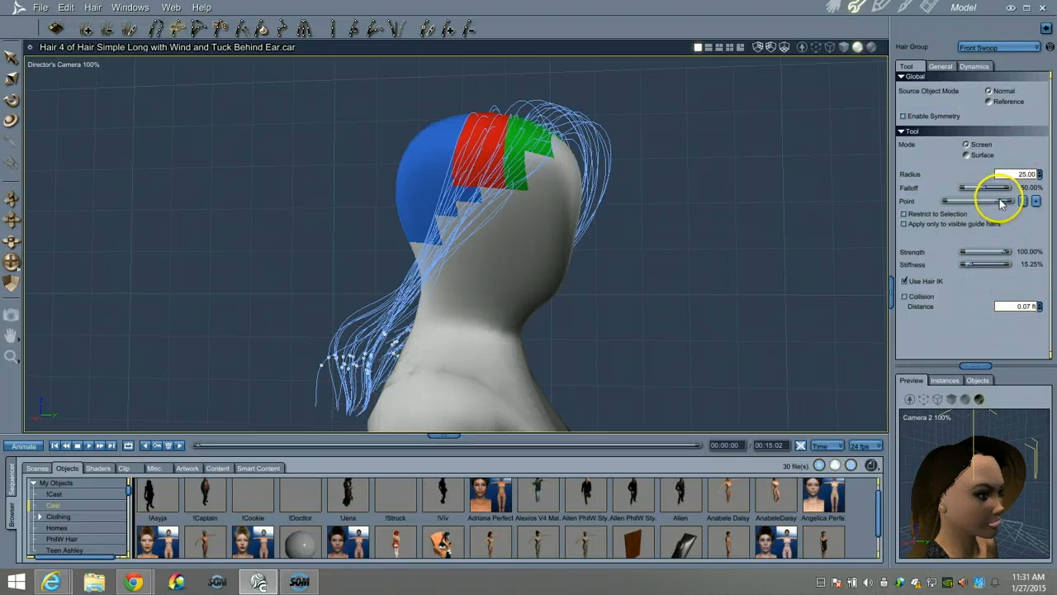
pyautogui.moveTo(331, 356); pyautogui.dragTo(330, 353)
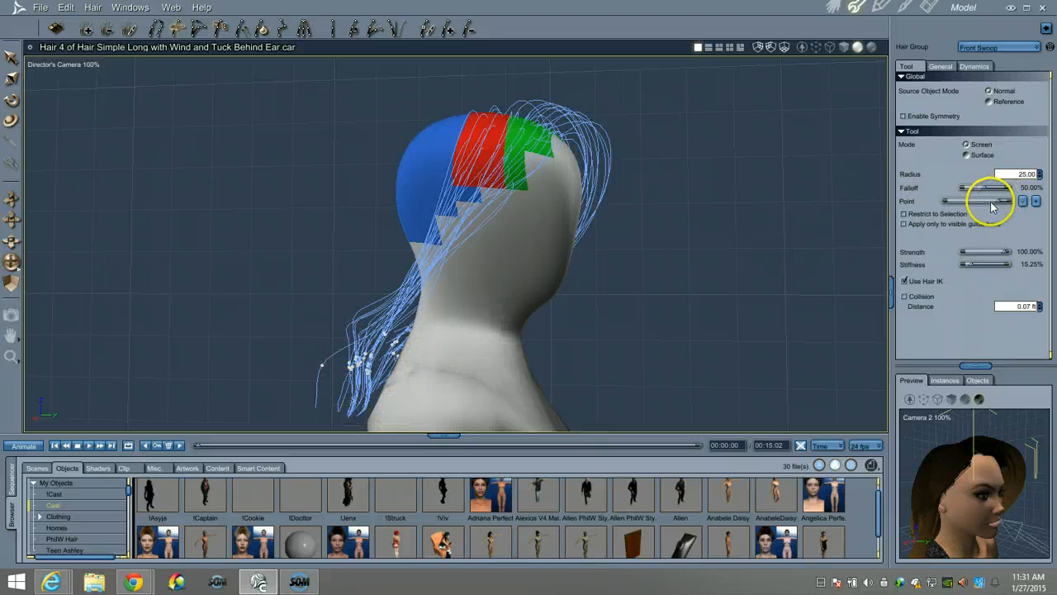
# - Comb the points just above the tips outward, and draw the stray rear strand in with the other hairs behind the shoulder
pyautogui.moveTo(993, 202); pyautogui.dragTo(986, 200)
pyautogui.moveTo(342, 317)
pyautogui.mouseDown()
pyautogui.moveTo(354, 324)
pyautogui.moveTo(318, 354)
pyautogui.mouseUp()
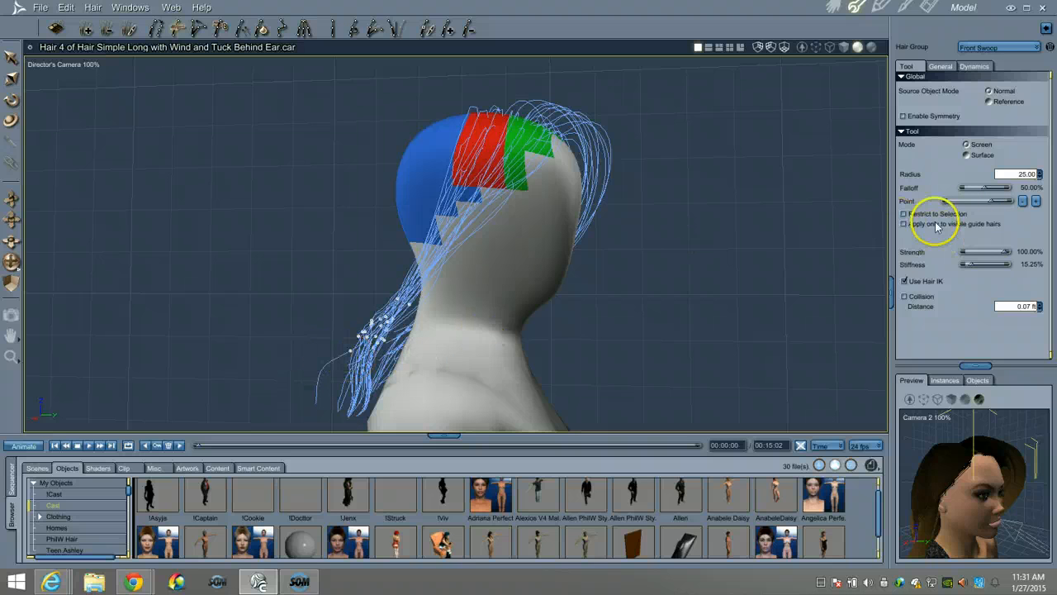
pyautogui.click(1015, 203)
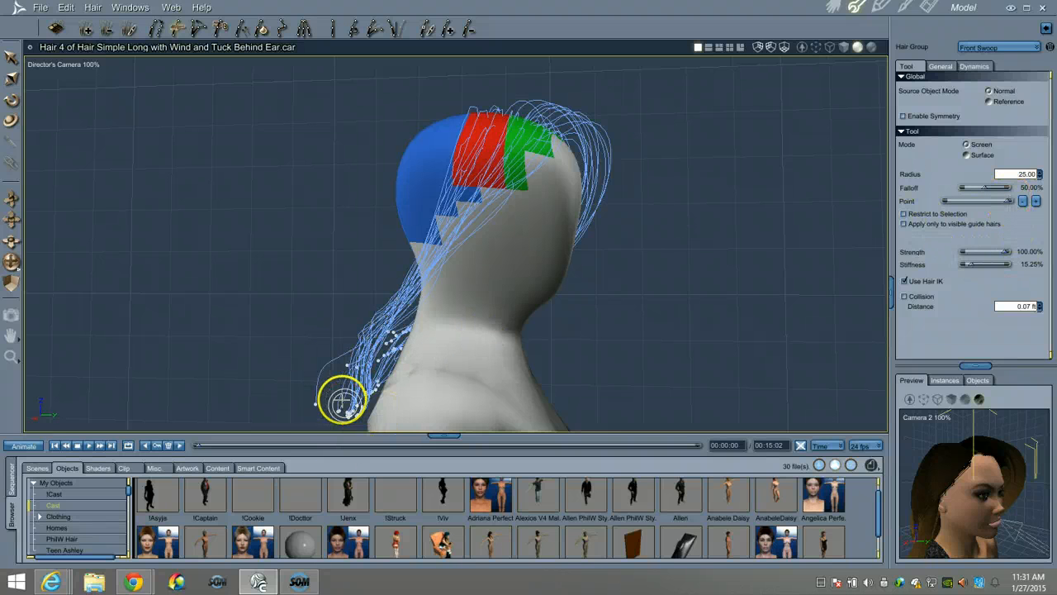
pyautogui.moveTo(324, 374); pyautogui.dragTo(337, 409)
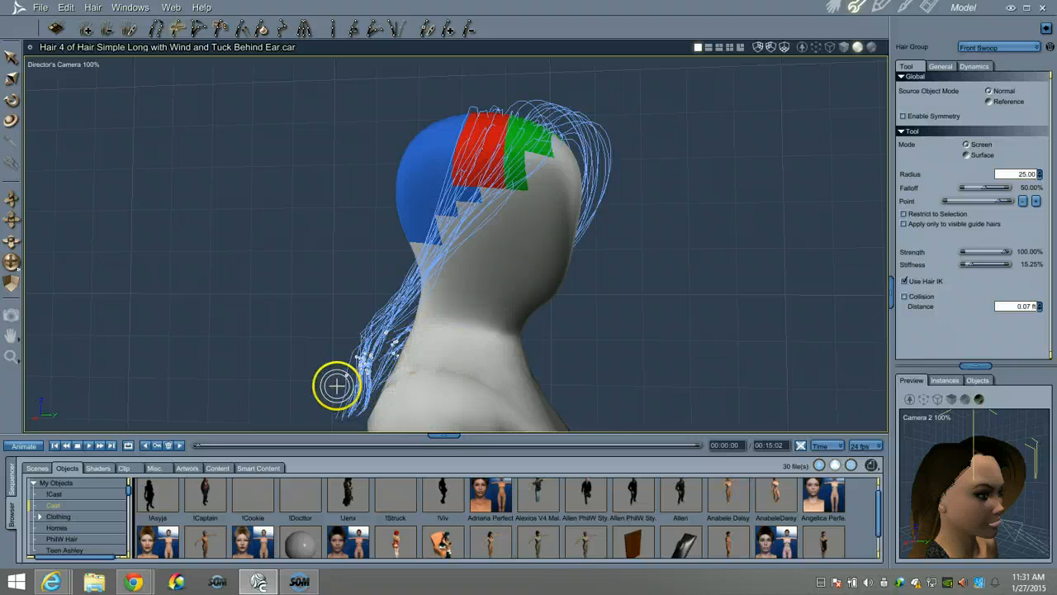
pyautogui.moveTo(353, 369)
pyautogui.mouseDown()
pyautogui.moveTo(361, 340)
pyautogui.moveTo(378, 347)
pyautogui.moveTo(383, 355)
pyautogui.moveTo(355, 366)
pyautogui.moveTo(343, 388)
pyautogui.moveTo(356, 380)
pyautogui.mouseUp()
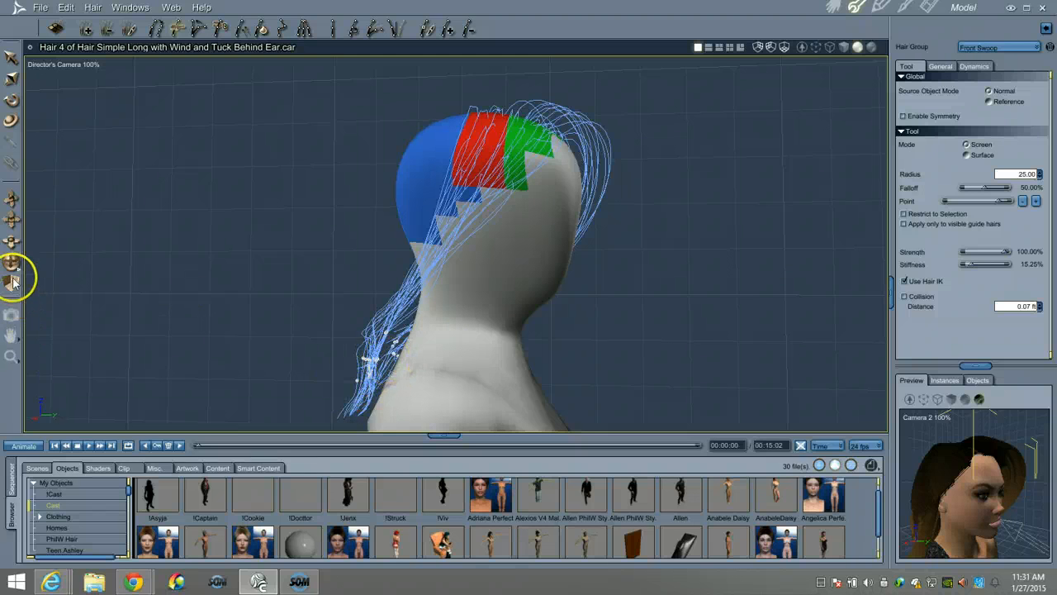
# - Restore the comb stiffness to 100% and push the Front Swoop hairs away from the scalp by 0.07 ft
pyautogui.moveTo(13, 261); pyautogui.dragTo(422, 283)
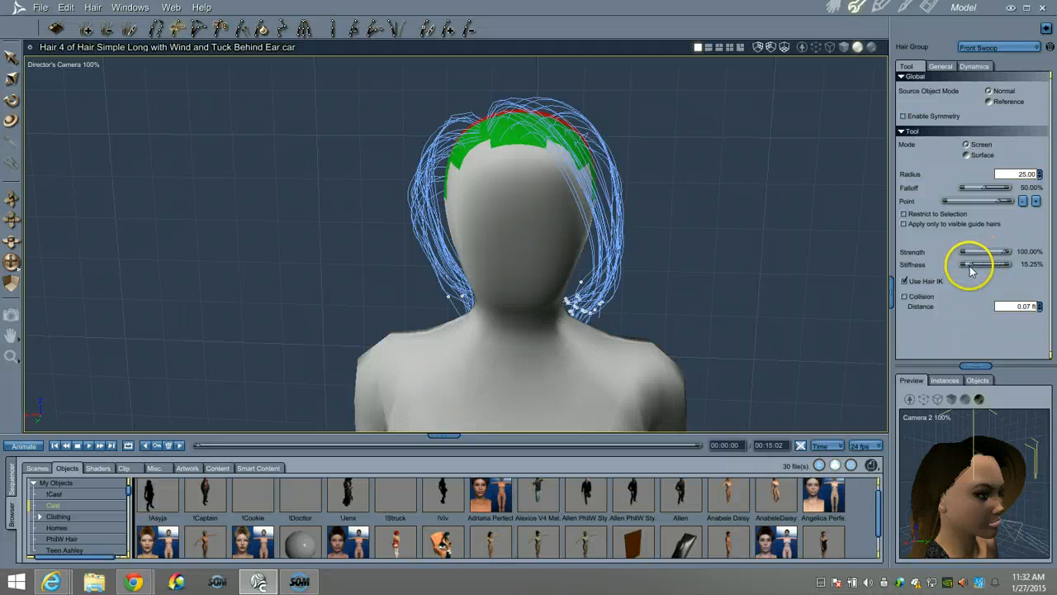
pyautogui.moveTo(971, 263); pyautogui.dragTo(1007, 263)
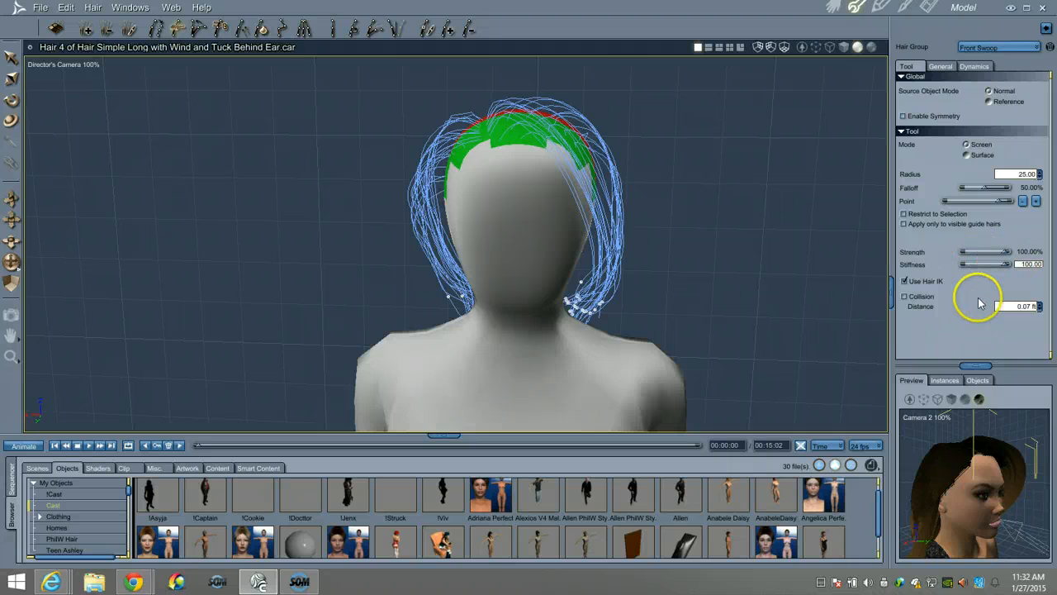
pyautogui.click(242, 30)
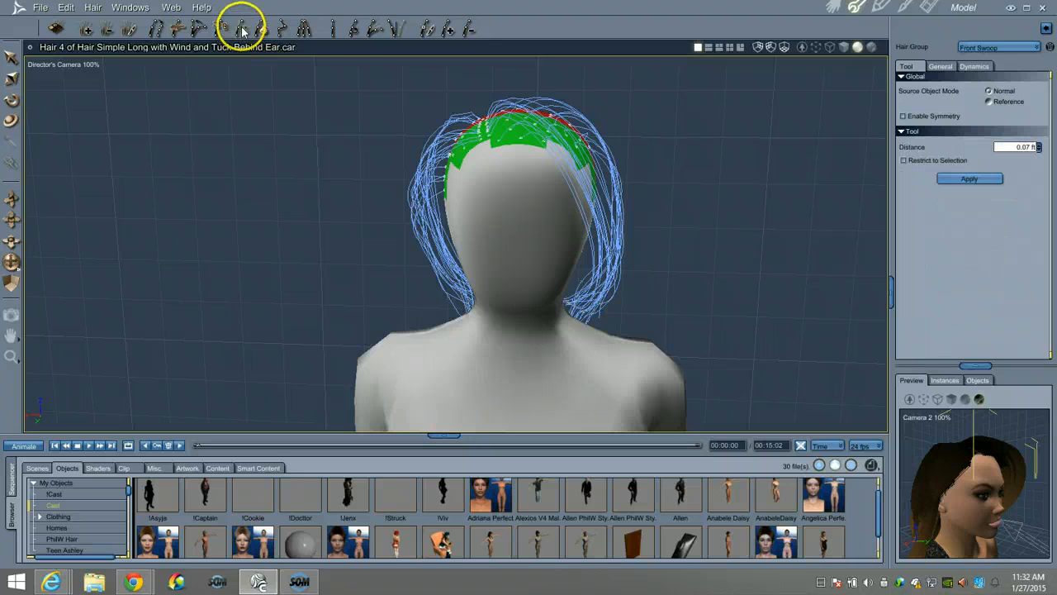
pyautogui.click(971, 180)
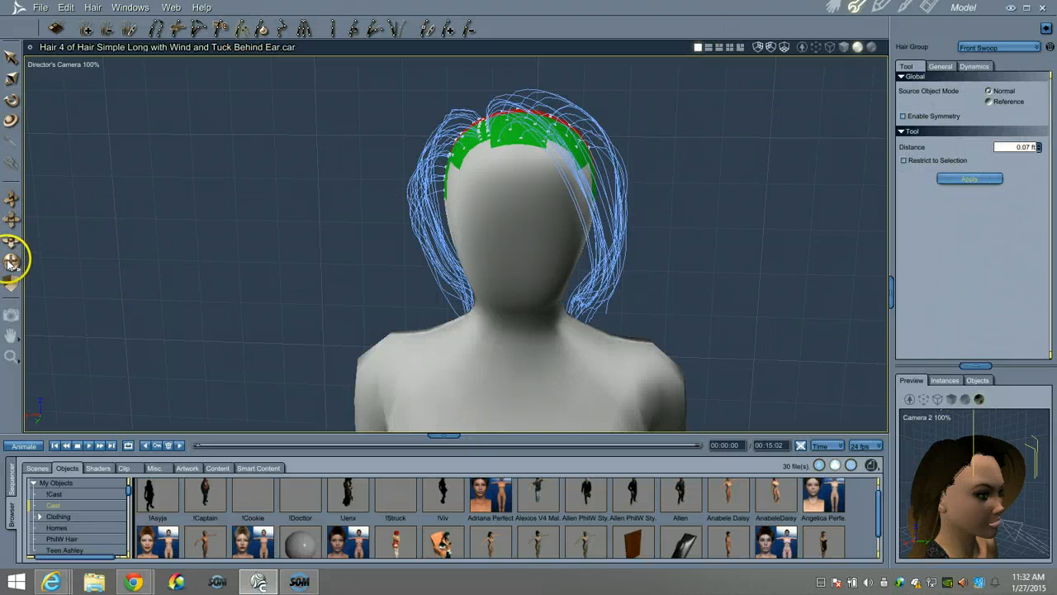
# - Compare the Front Swoop guide hairs with those of Hair Group, leave Hair Group active, and inspect it from the side, above and front
pyautogui.moveTo(10, 263); pyautogui.dragTo(12, 262)
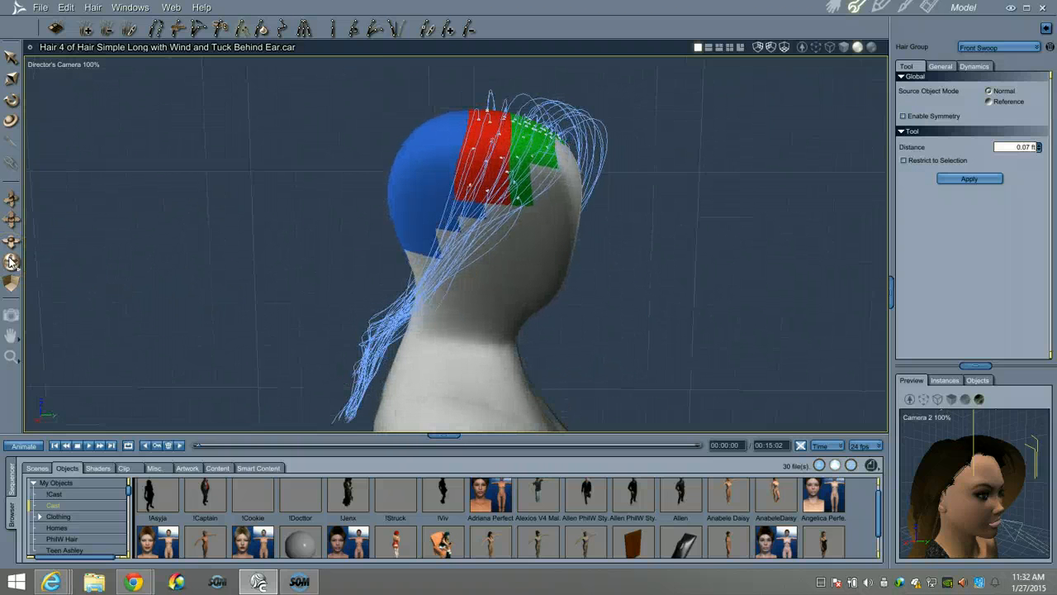
pyautogui.click(1007, 49)
pyautogui.click(991, 60)
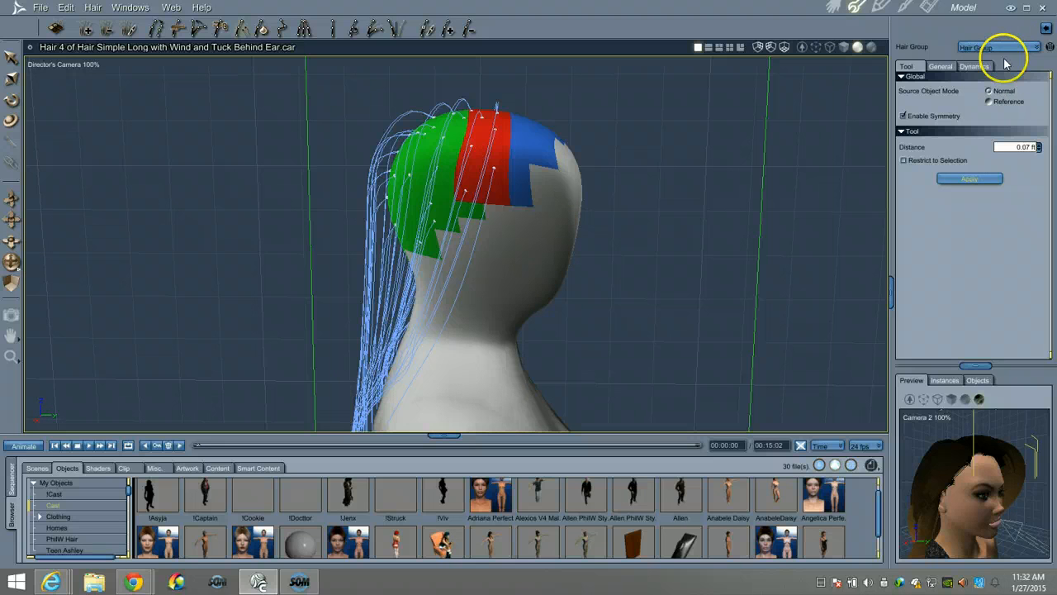
pyautogui.click(1031, 55)
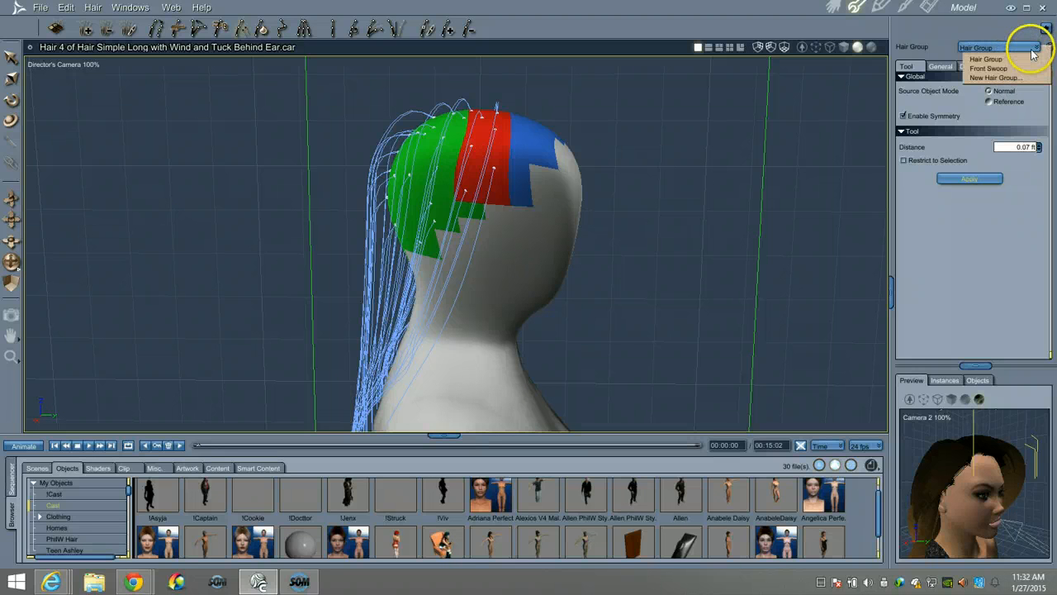
pyautogui.click(1023, 68)
pyautogui.click(1035, 52)
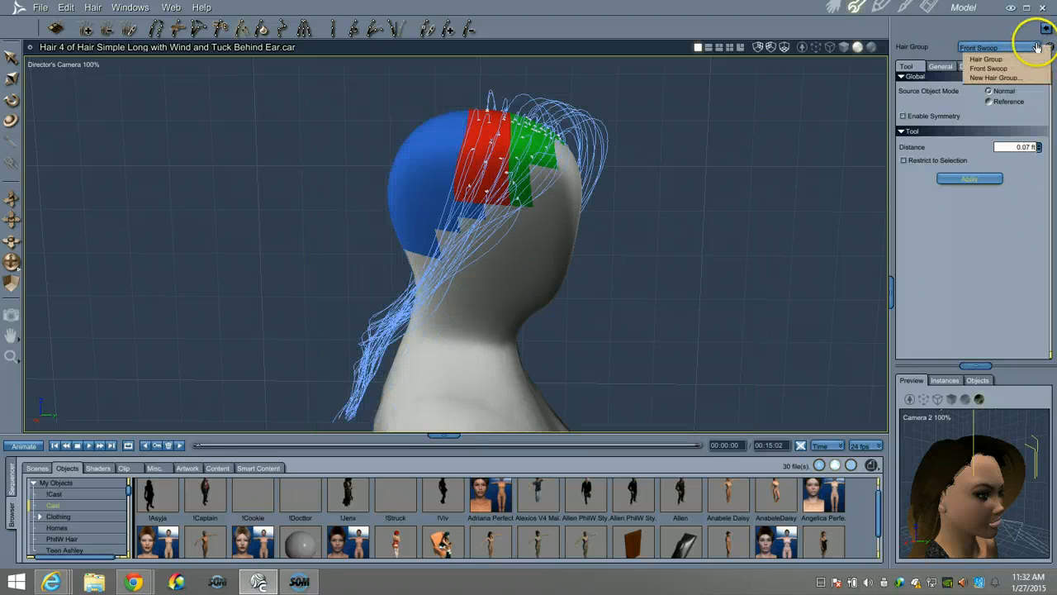
pyautogui.click(1021, 60)
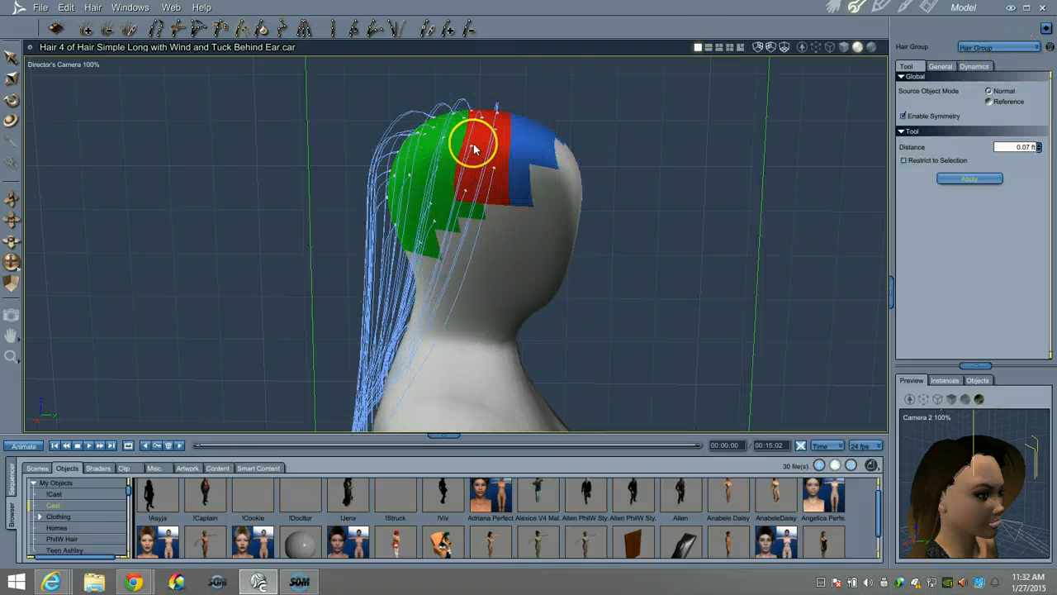
pyautogui.moveTo(11, 265); pyautogui.dragTo(7, 270)
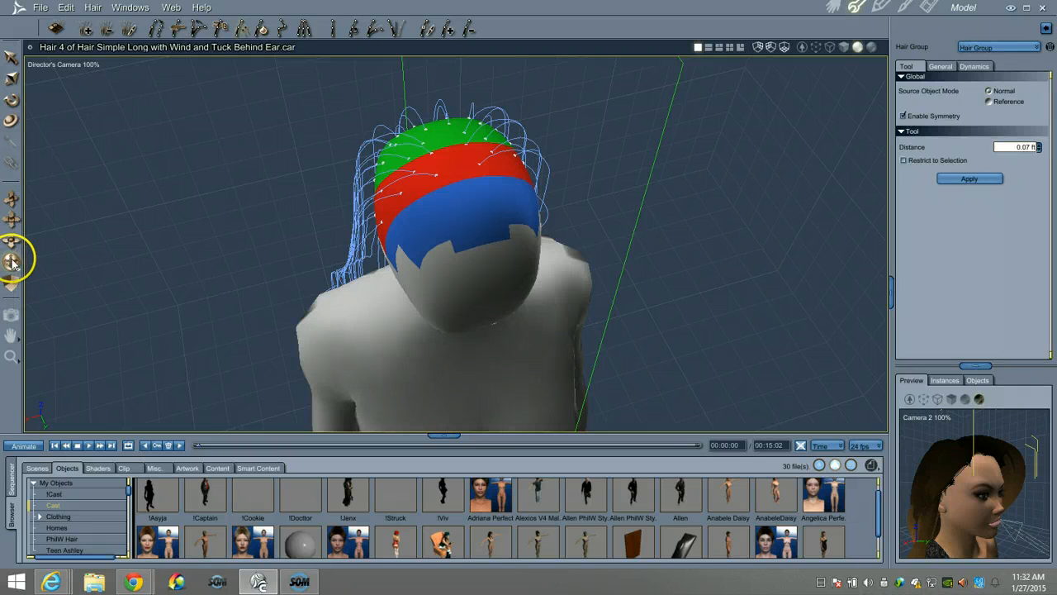
pyautogui.moveTo(12, 263); pyautogui.dragTo(80, 276)
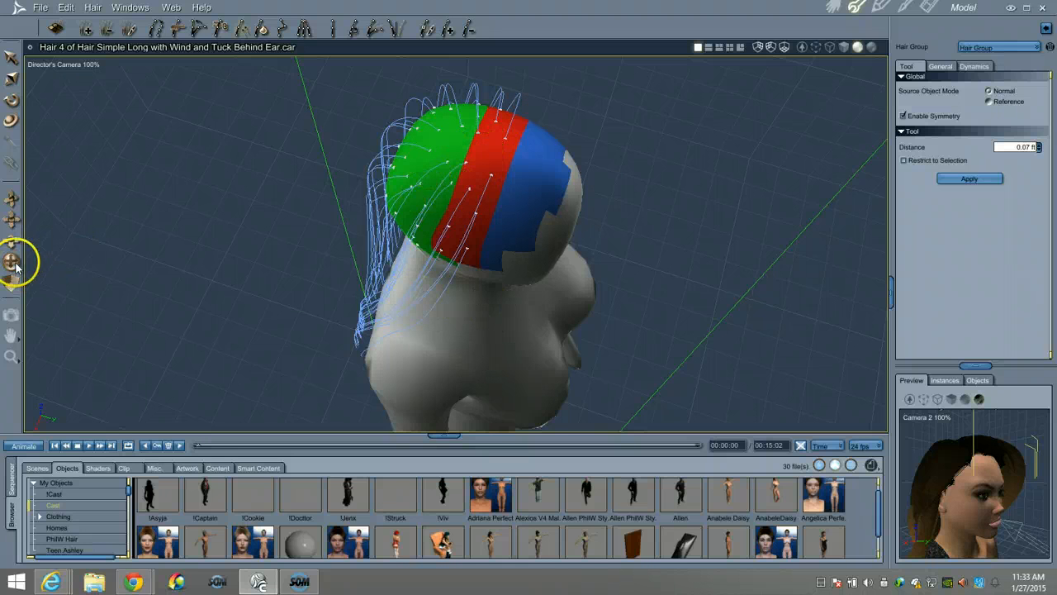
pyautogui.moveTo(15, 266); pyautogui.dragTo(13, 266)
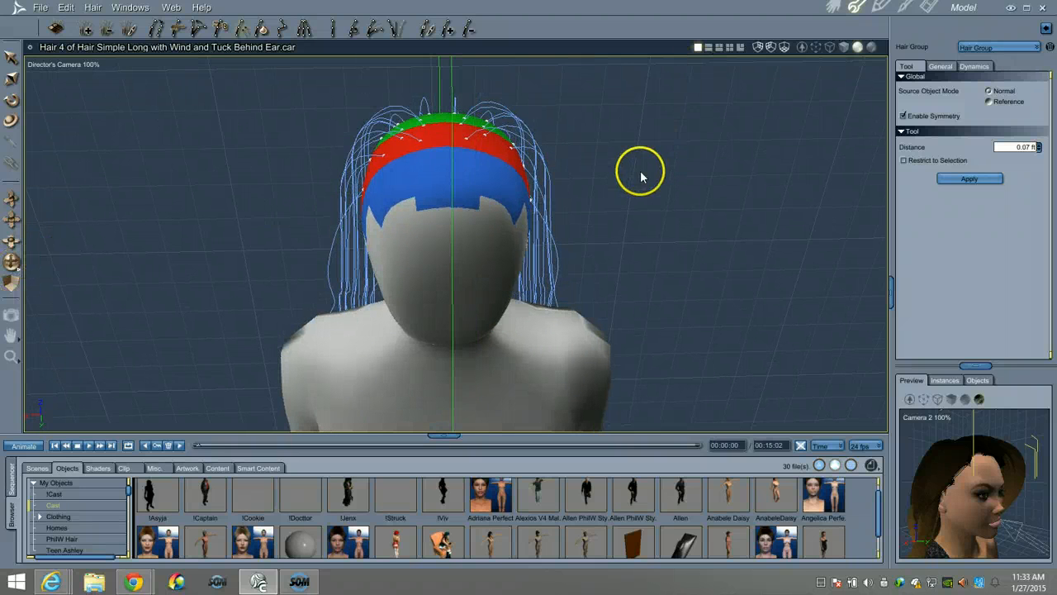
# - Return to the Assemble room and examine the figure's generated hair from the front, back and side through the Director's Camera
pyautogui.click(840, 9)
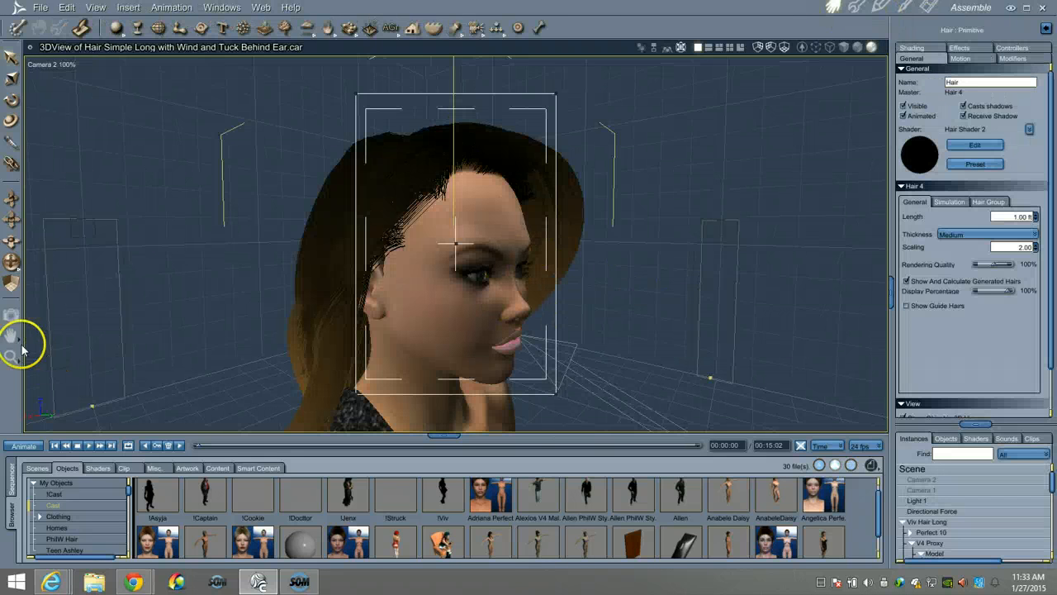
pyautogui.click(52, 66)
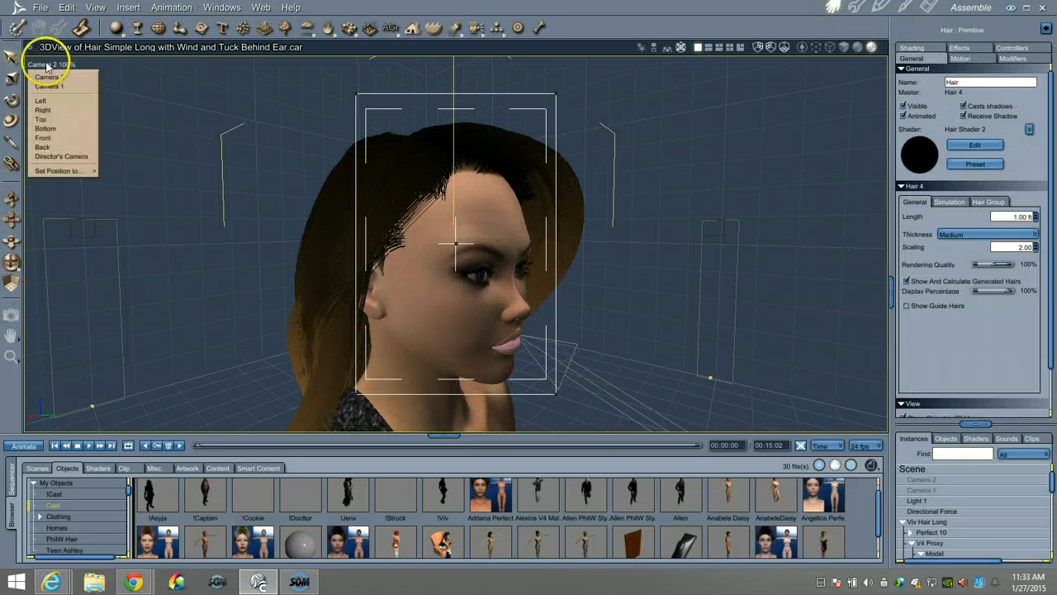
pyautogui.click(58, 161)
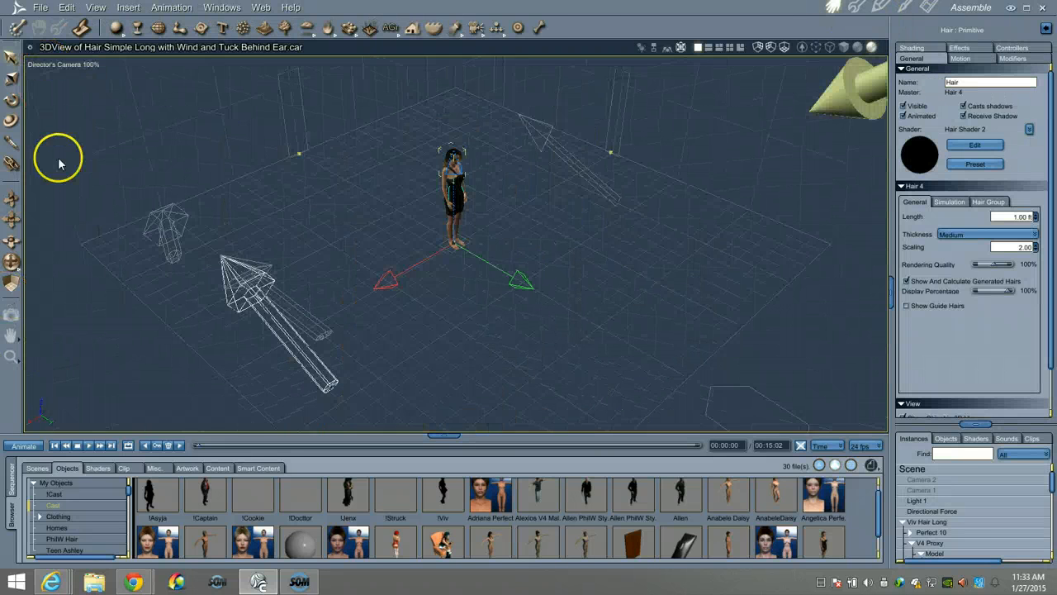
pyautogui.click(11, 202)
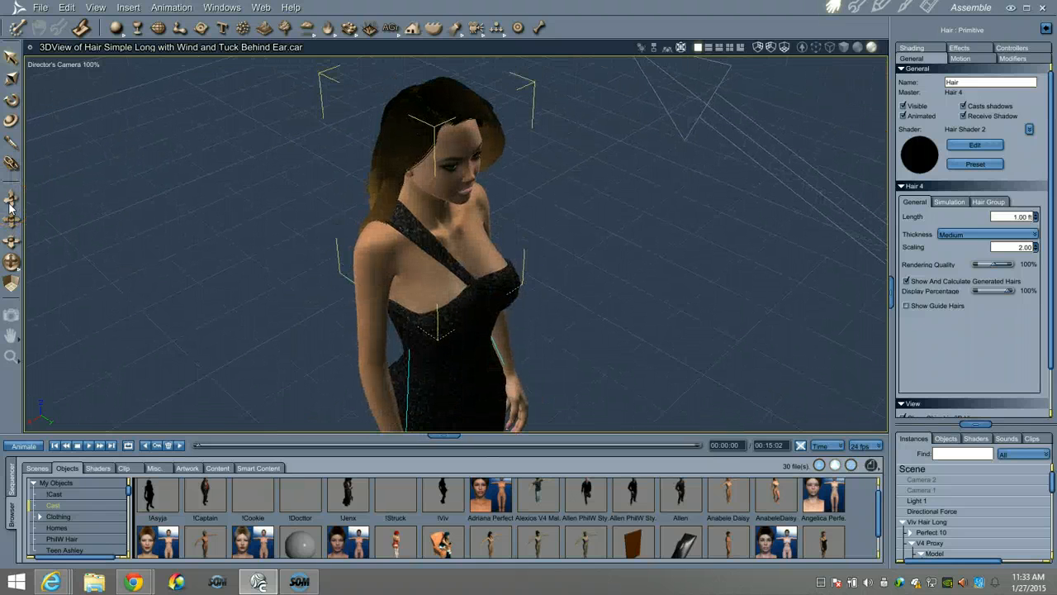
pyautogui.click(12, 261)
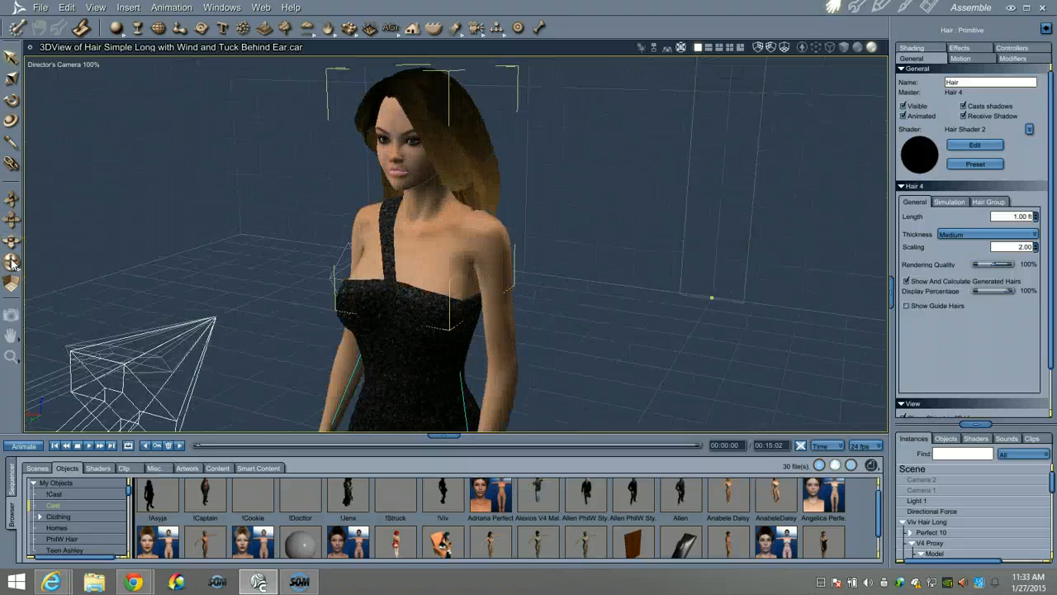
pyautogui.moveTo(12, 264); pyautogui.dragTo(654, 260)
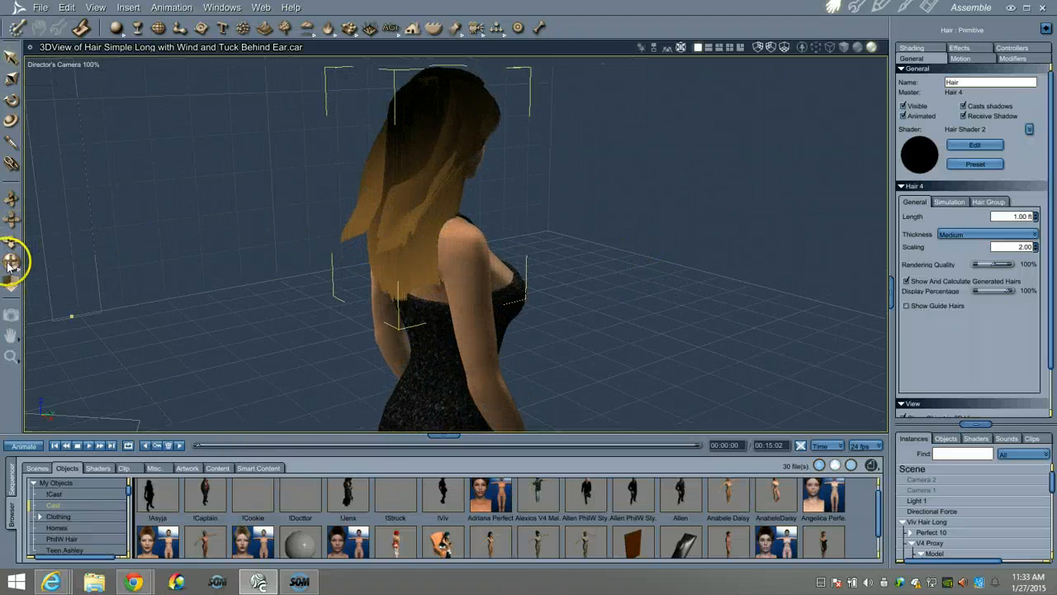
pyautogui.moveTo(11, 263); pyautogui.dragTo(11, 264)
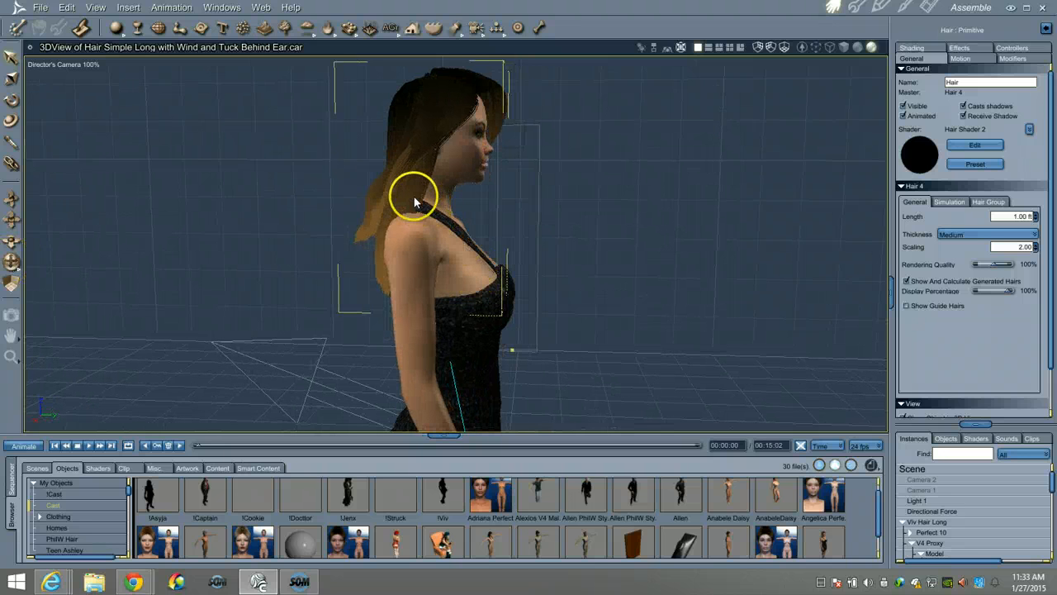
# - Reopen the hair in the Model room and push the Hair Group guide hairs away from the scalp by 0.07 ft
pyautogui.click(857, 10)
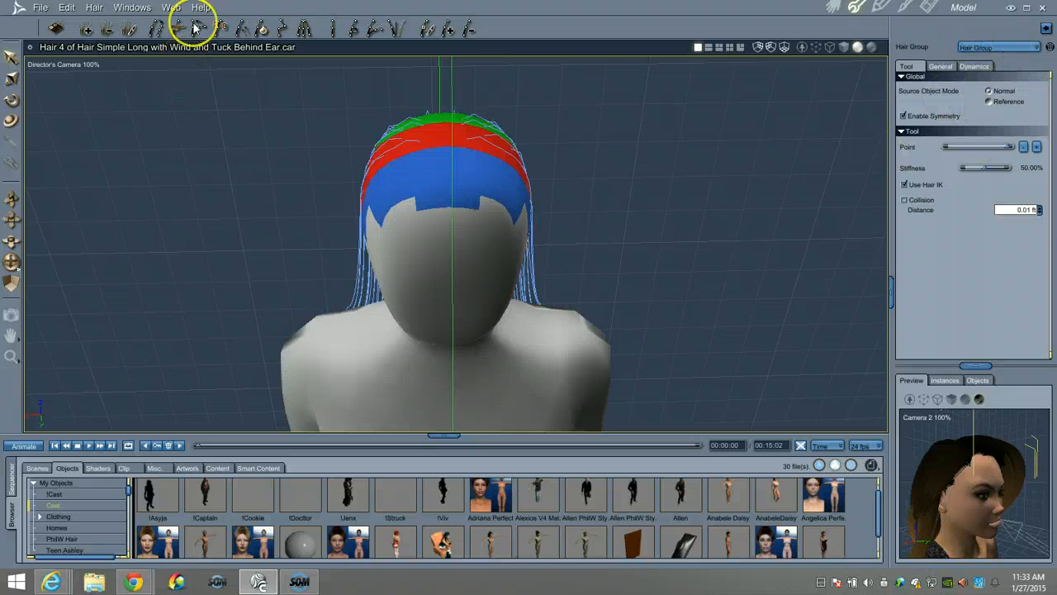
pyautogui.click(240, 30)
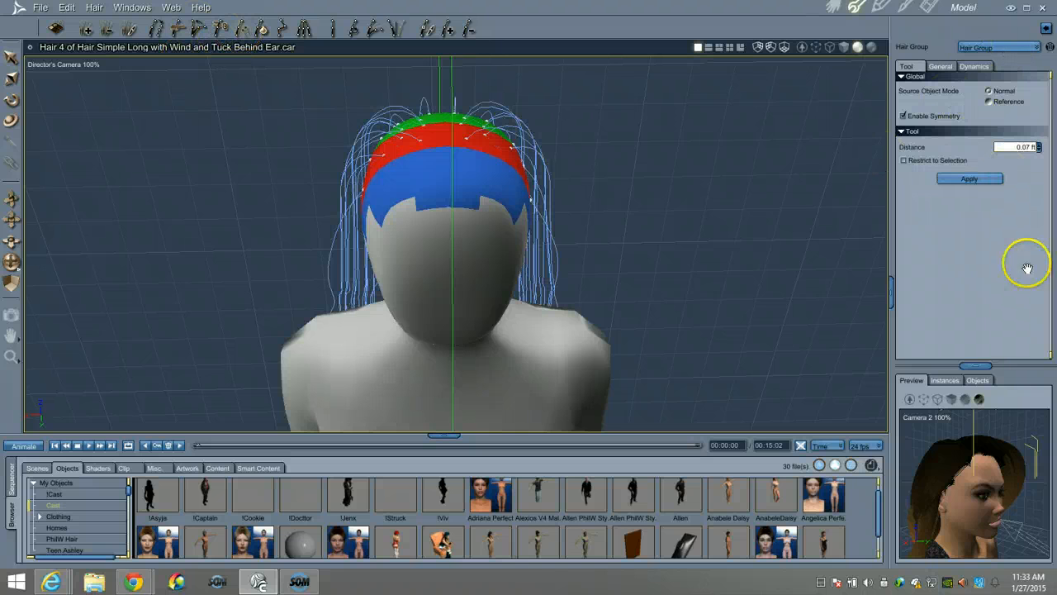
pyautogui.click(968, 179)
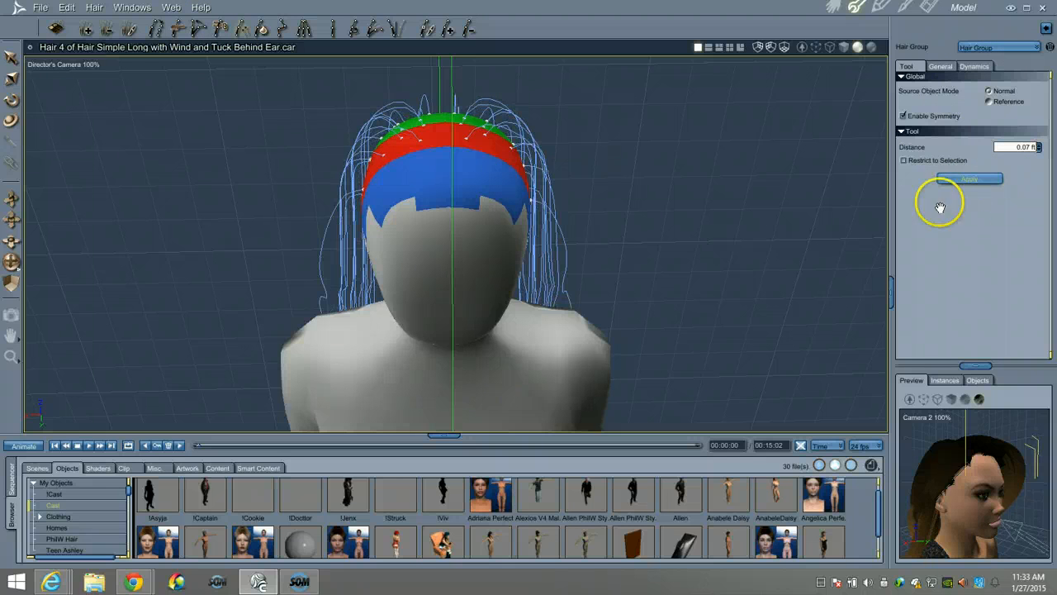
# - Return to the Assemble room and examine the figure's generated hair from both sides and the front
pyautogui.click(832, 8)
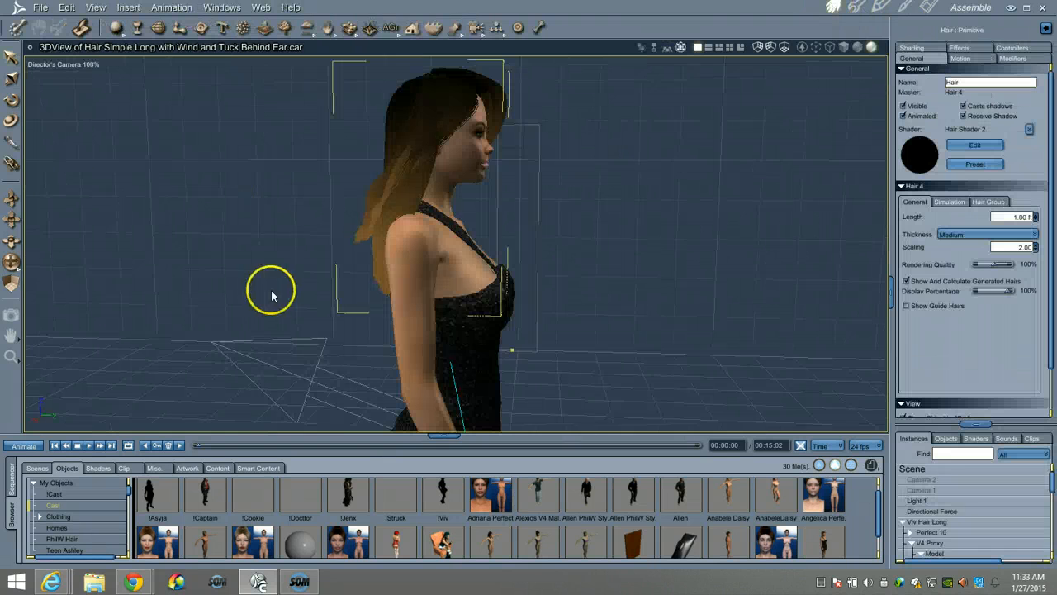
pyautogui.moveTo(9, 263); pyautogui.dragTo(11, 261)
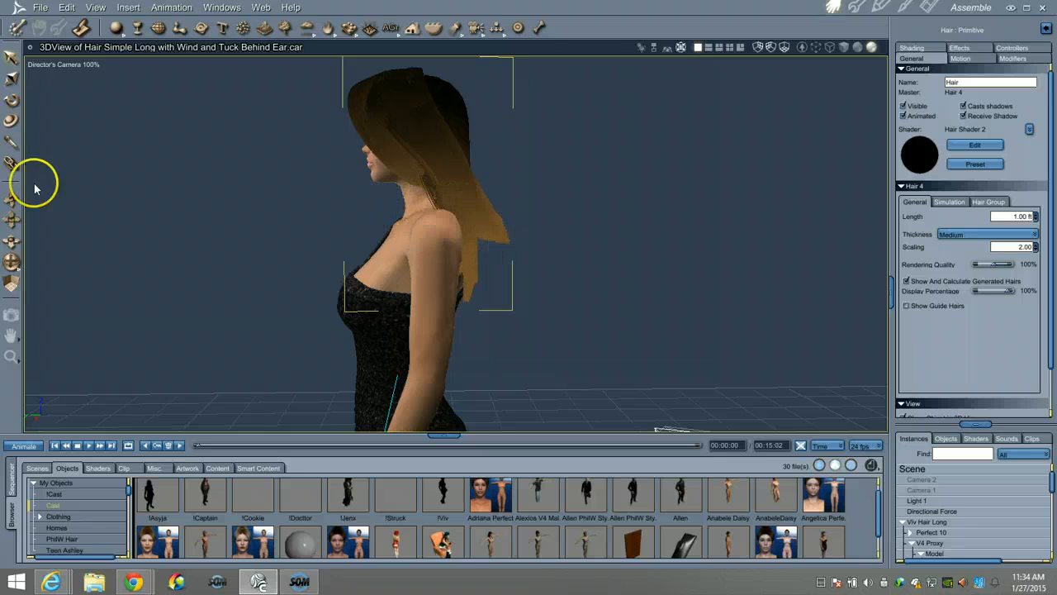
pyautogui.moveTo(11, 261); pyautogui.dragTo(134, 276)
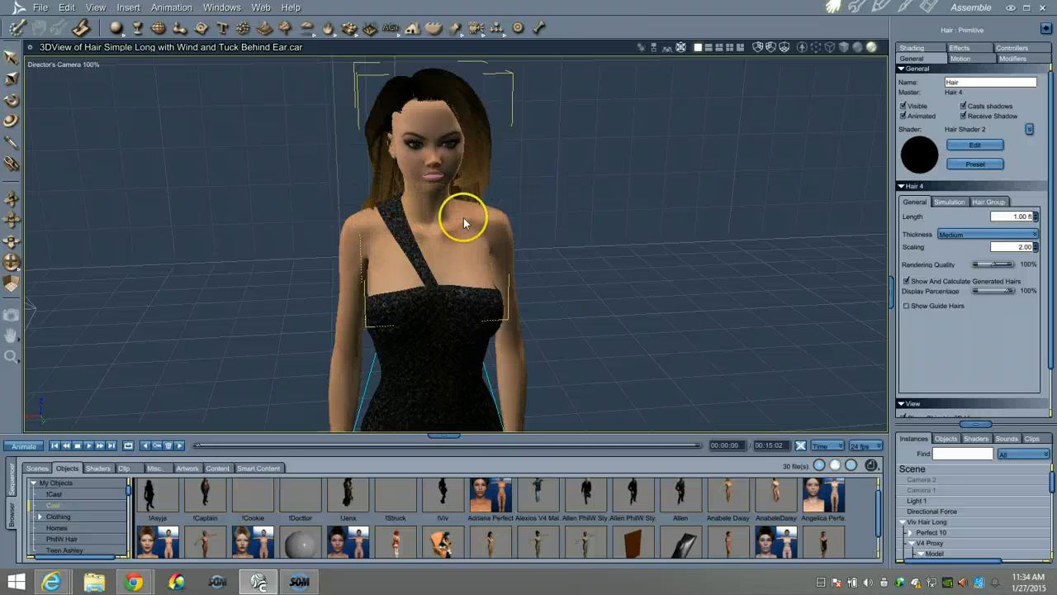
pyautogui.moveTo(11, 263); pyautogui.dragTo(524, 306)
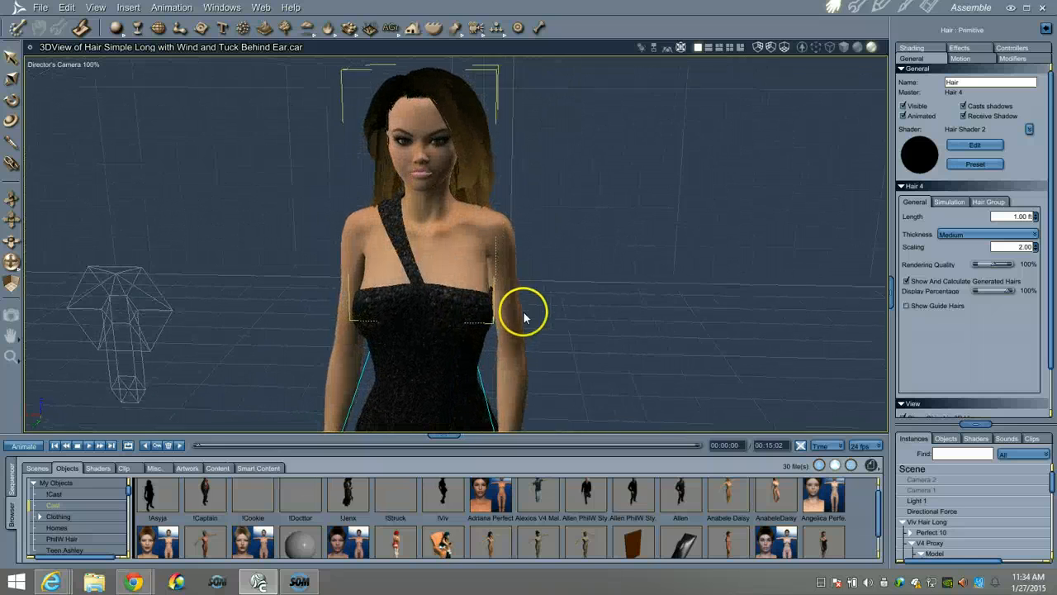
# - Reopen the hair in the Model room, set the brush collision distance to 0.07 ft and push Hair Group away from the scalp by 0.07 ft
pyautogui.click(856, 7)
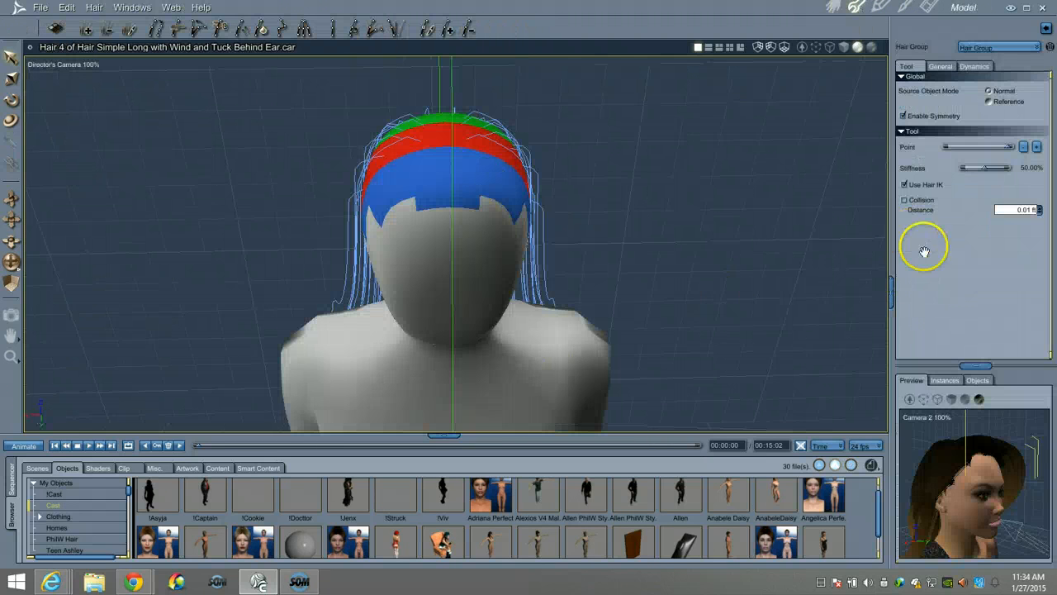
pyautogui.moveTo(12, 268); pyautogui.dragTo(99, 286)
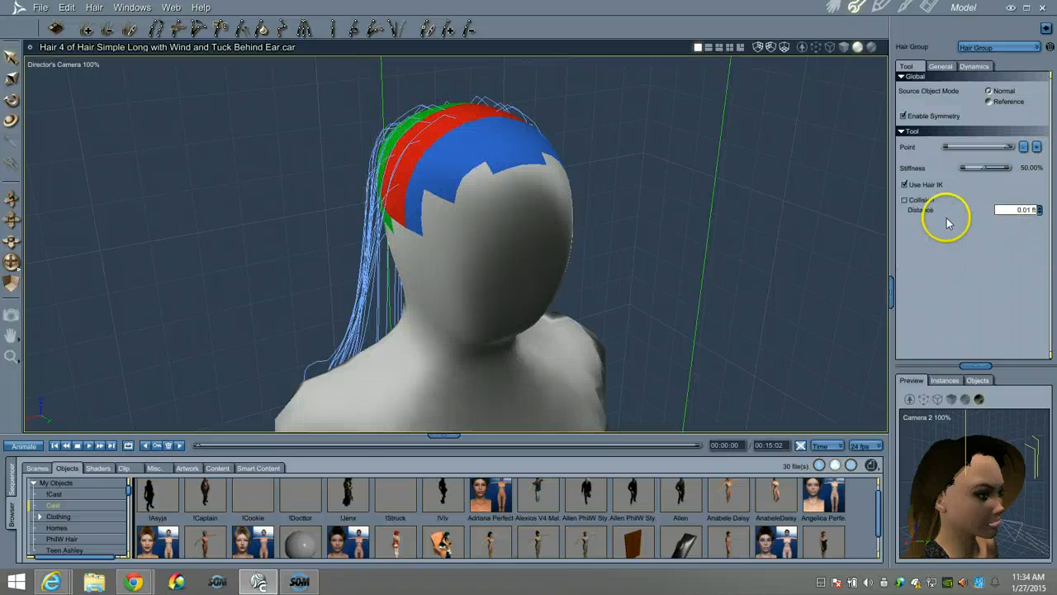
pyautogui.click(1013, 210)
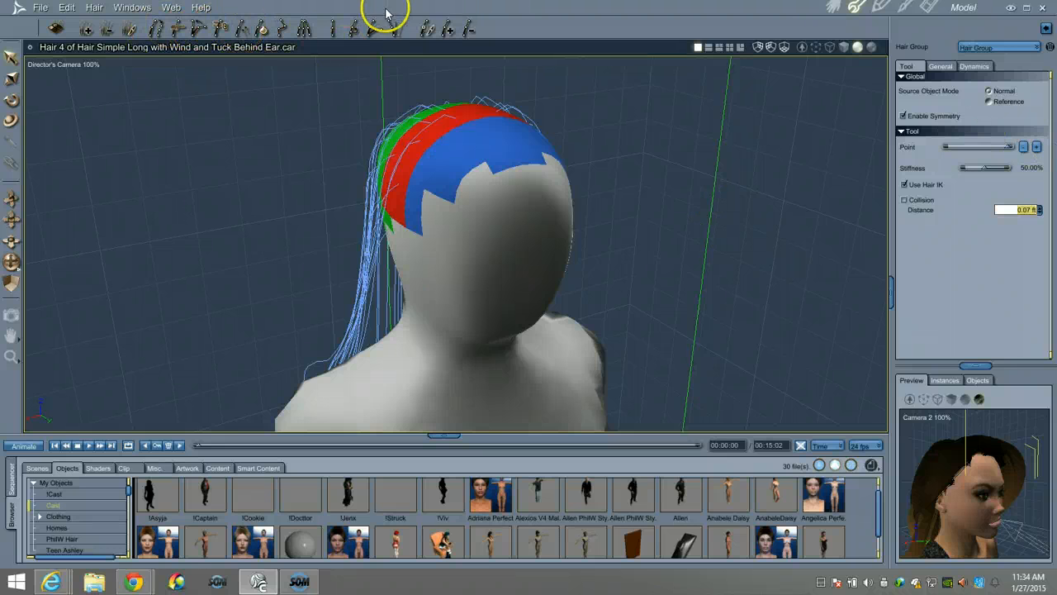
pyautogui.click(244, 30)
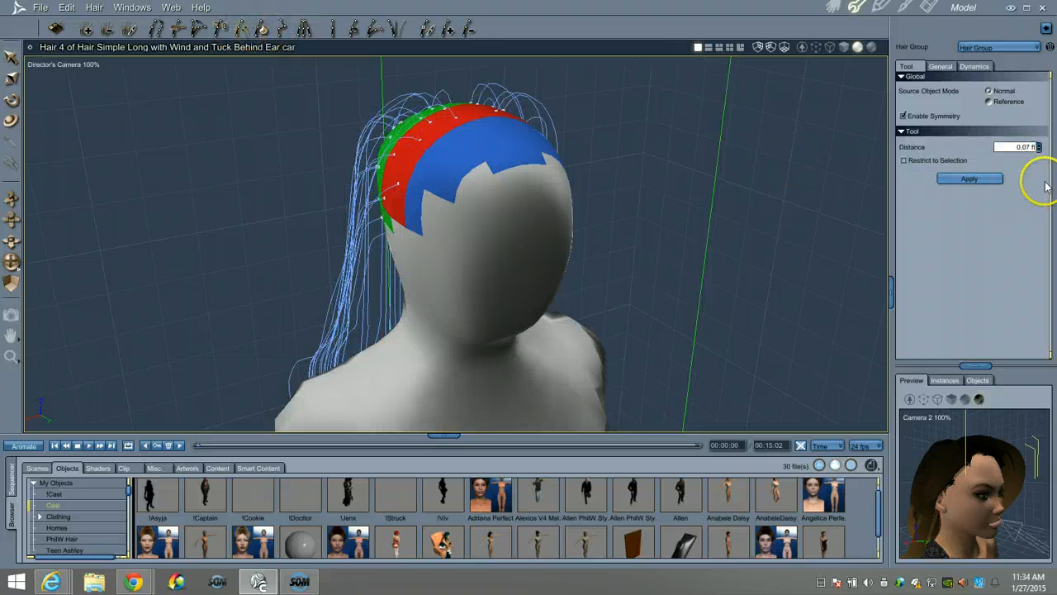
pyautogui.click(971, 180)
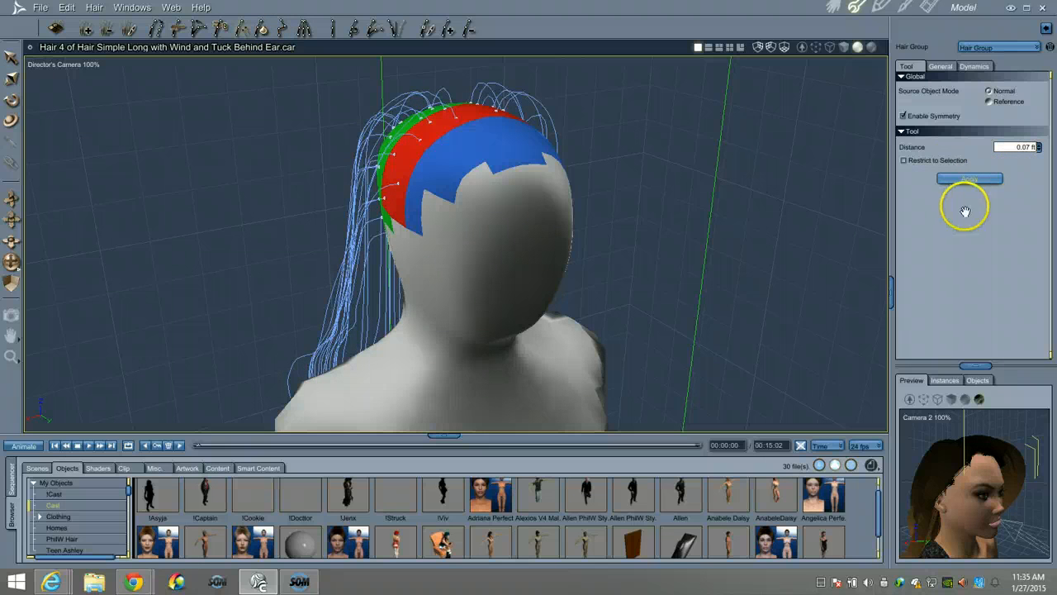
# - Review Hair Group's dynamics and simulation settings, and check the generated hair on the figure in the Assemble room
pyautogui.click(940, 66)
pyautogui.click(973, 66)
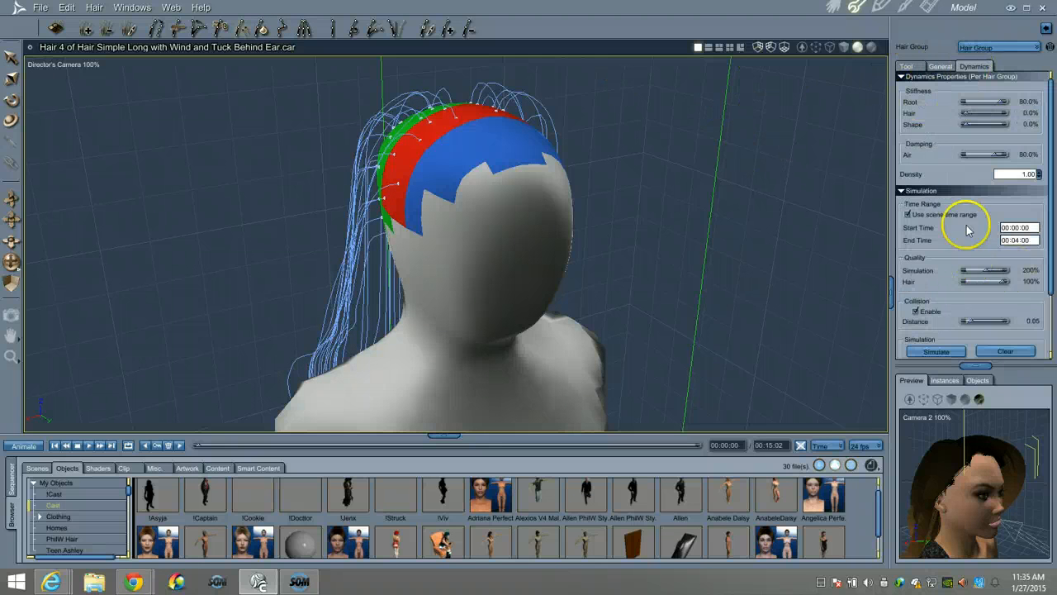
pyautogui.moveTo(1052, 254); pyautogui.dragTo(1052, 269)
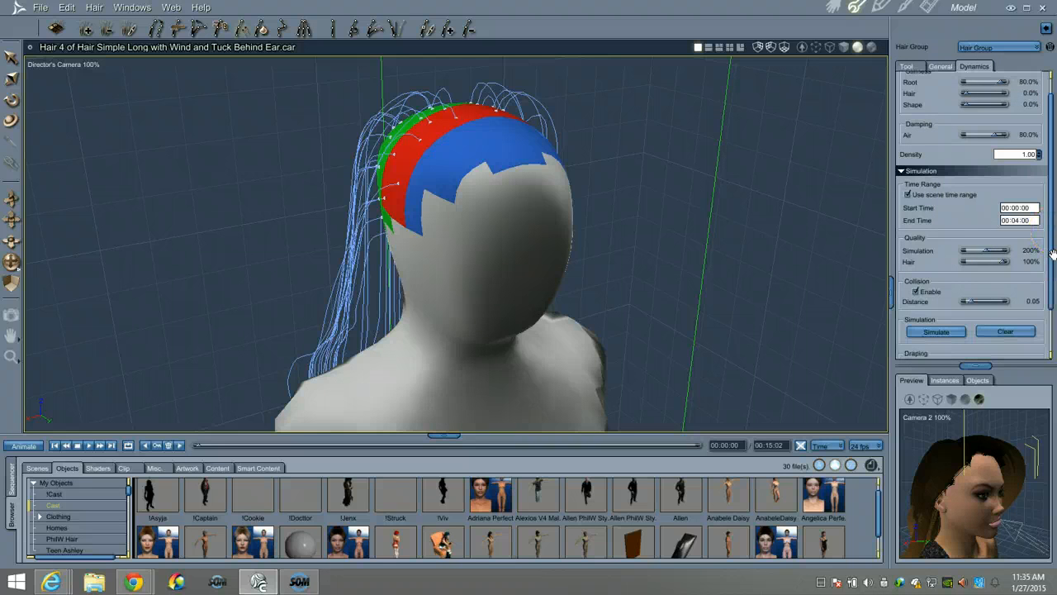
pyautogui.scroll(-2, 1053, 254)
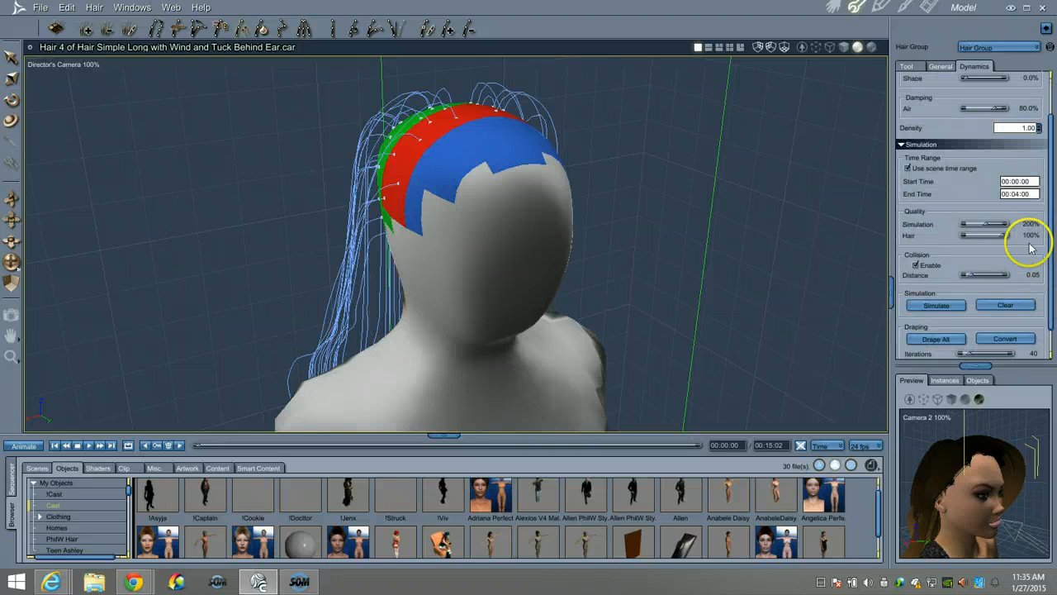
pyautogui.click(833, 8)
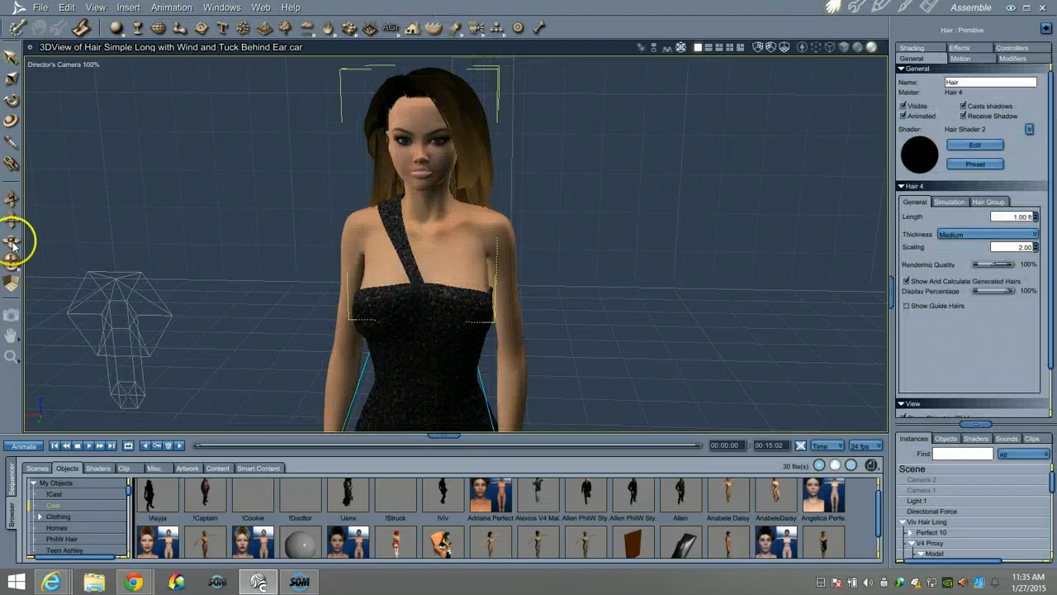
pyautogui.moveTo(14, 261); pyautogui.dragTo(146, 248)
# - Reopen the hair in the Model room and push the Hair Group guide hairs away from the scalp by 0.10 ft
pyautogui.click(857, 9)
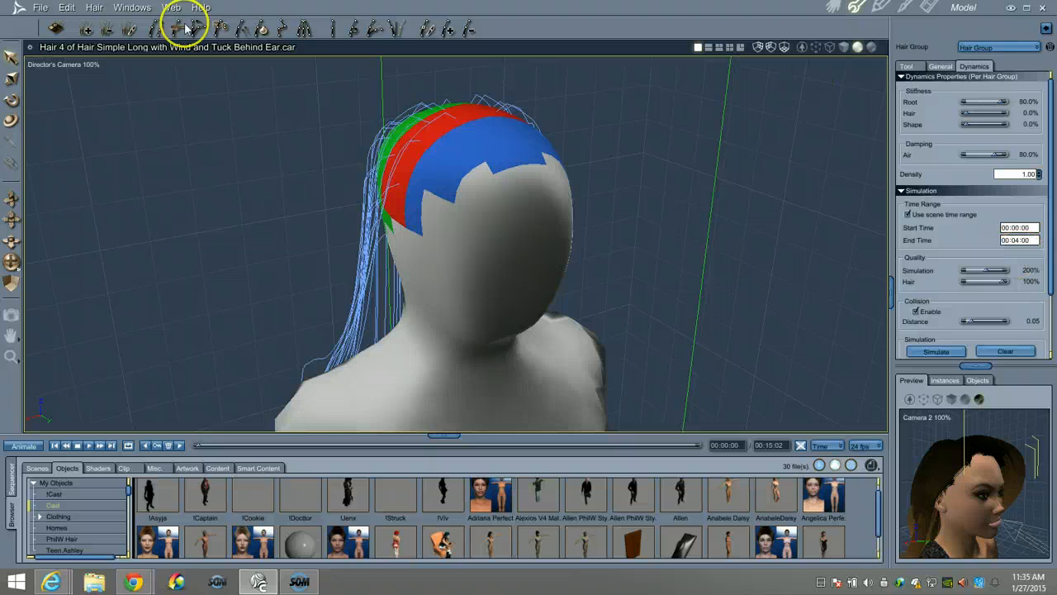
pyautogui.click(242, 32)
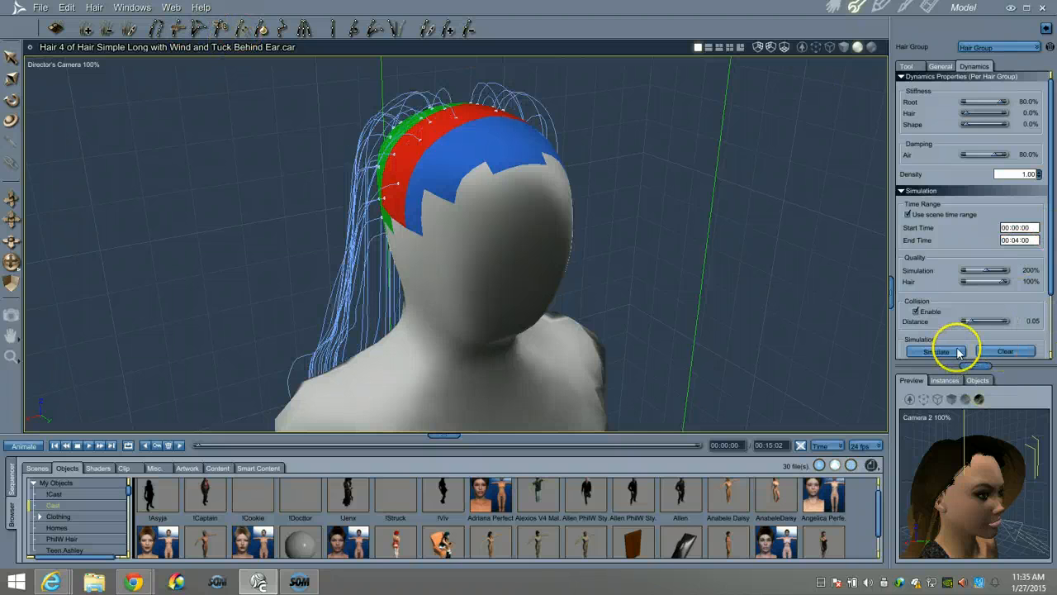
pyautogui.click(907, 66)
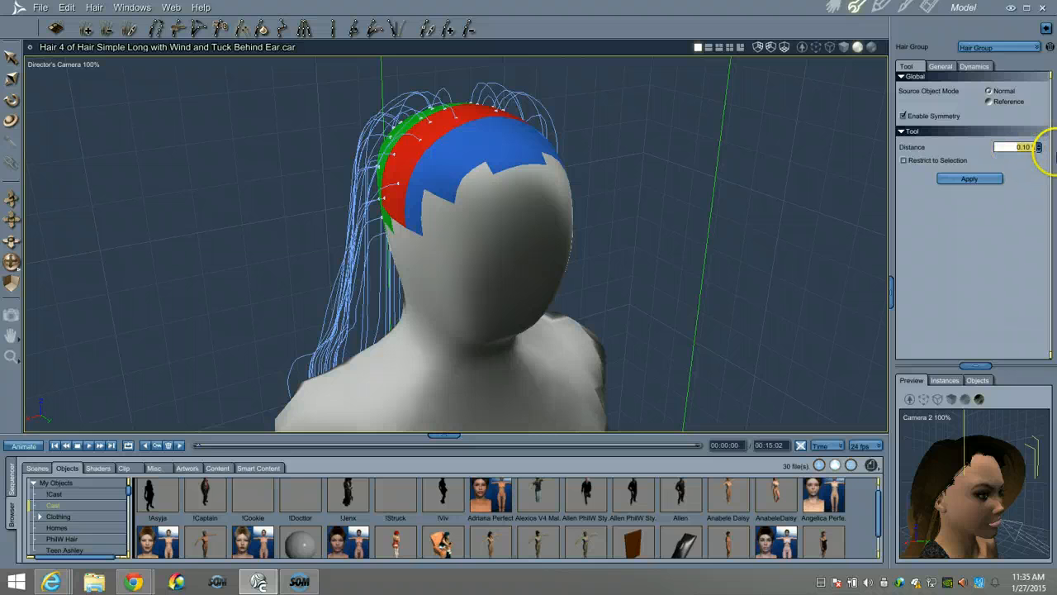
pyautogui.click(977, 180)
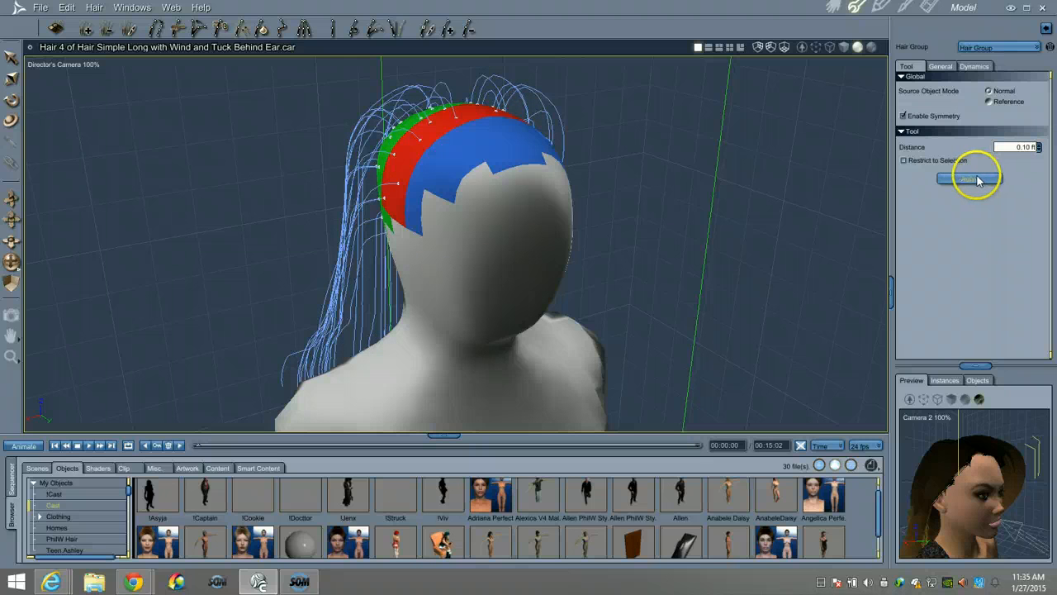
# - Set the collision distance in the hair's simulation settings to 0.07
pyautogui.moveTo(23, 244); pyautogui.dragTo(10, 261)
pyautogui.click(974, 66)
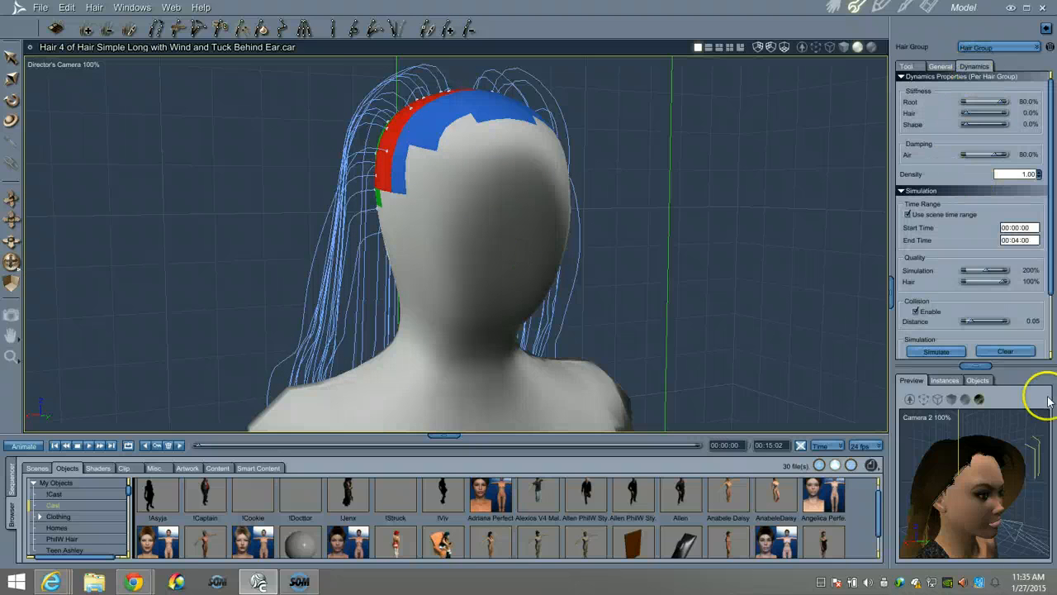
pyautogui.click(1029, 322)
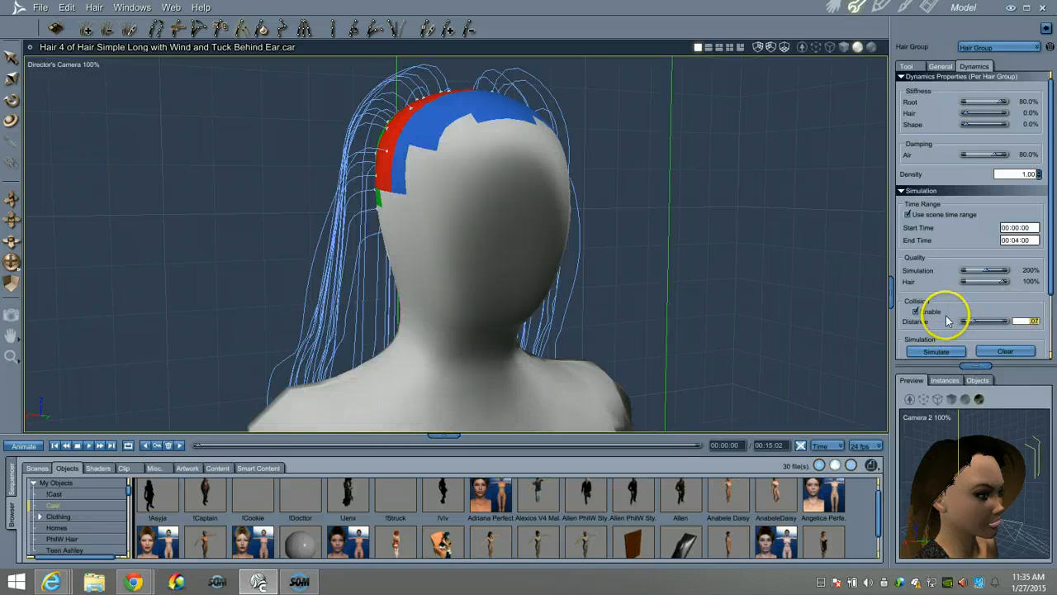
pyautogui.scroll(-1, 933, 312)
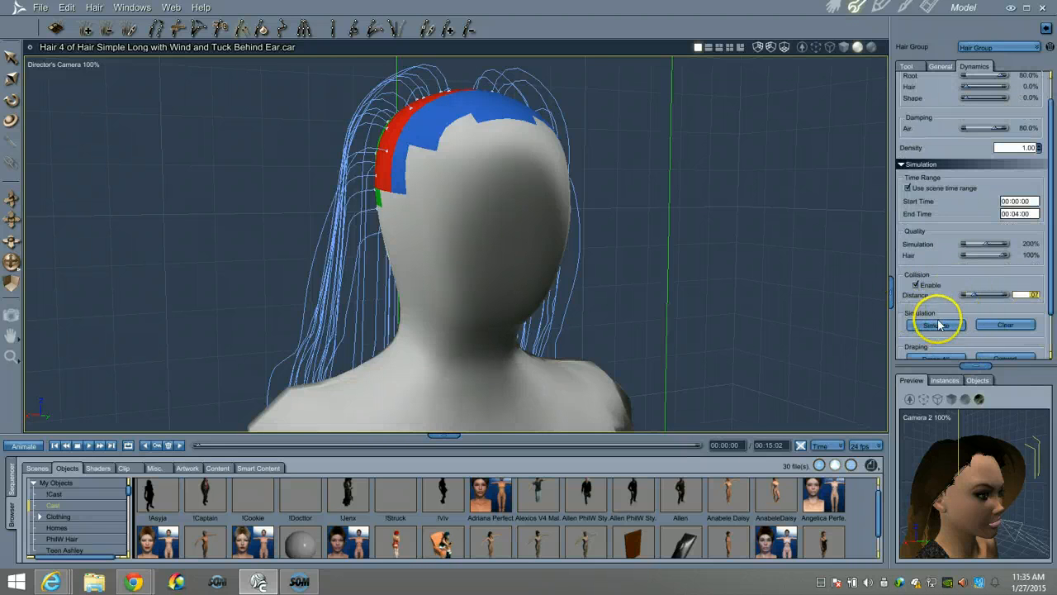
pyautogui.scroll(-1, 938, 330)
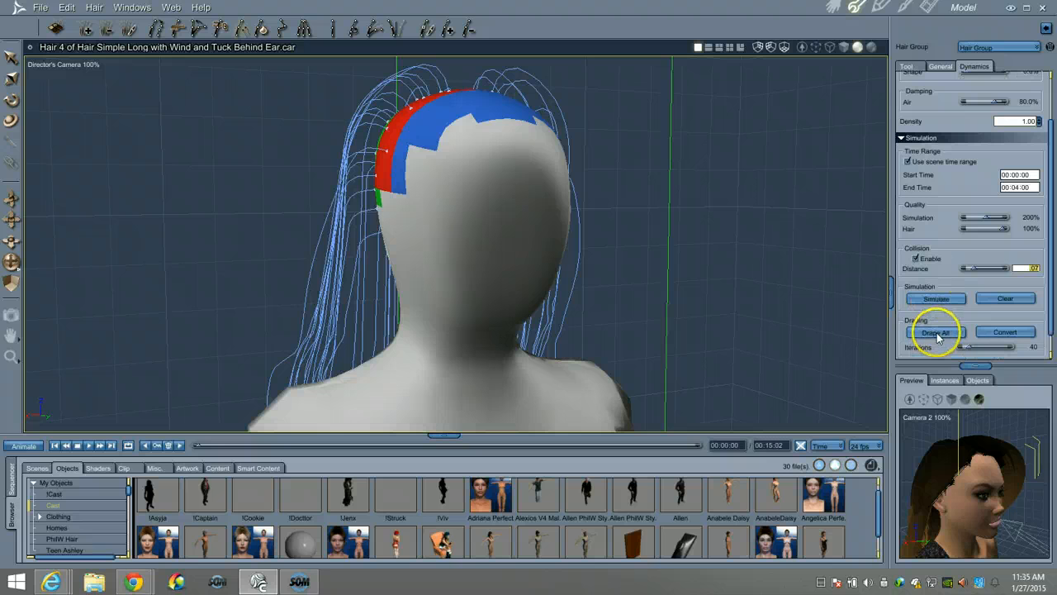
# - Try draping all the hairs, stop the calculation partway and clear the simulation
pyautogui.click(937, 333)
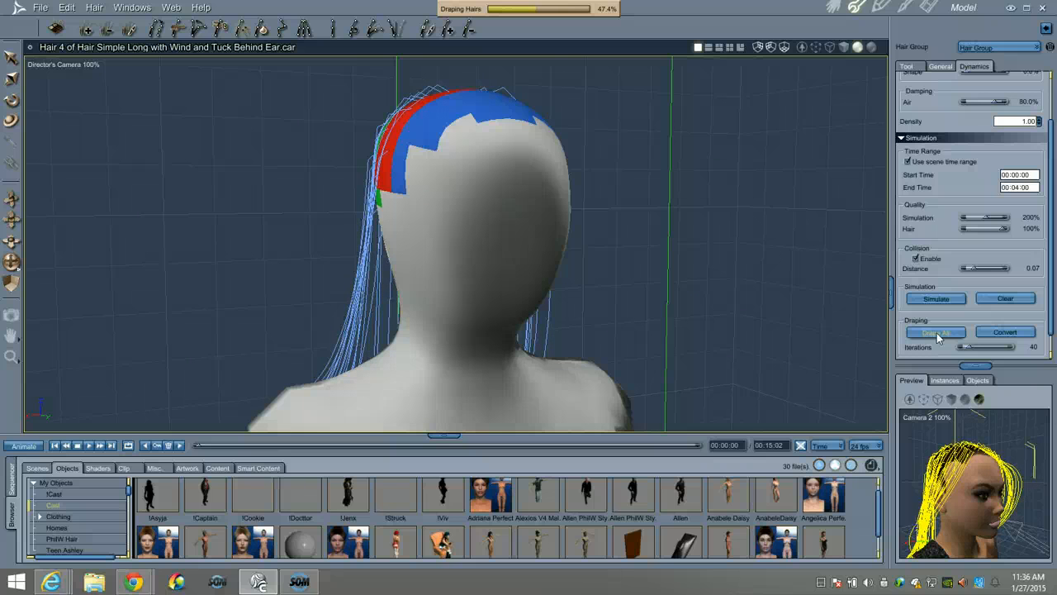
pyautogui.press('Escape')
pyautogui.click(1009, 303)
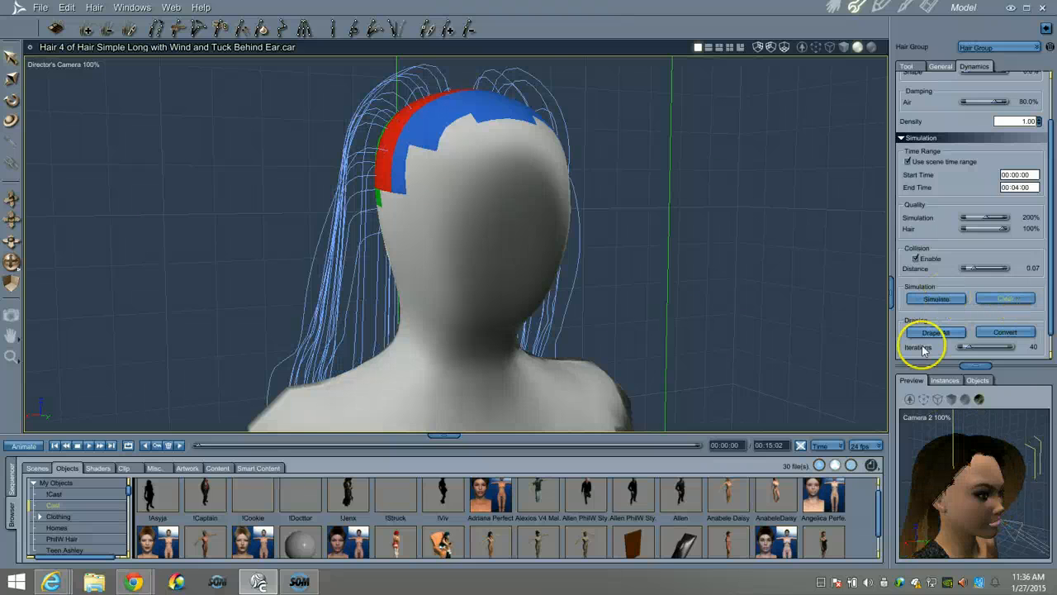
# - Drape all the hairs briefly and convert the draped shape into the guide hairs
pyautogui.scroll(-1, 1050, 286)
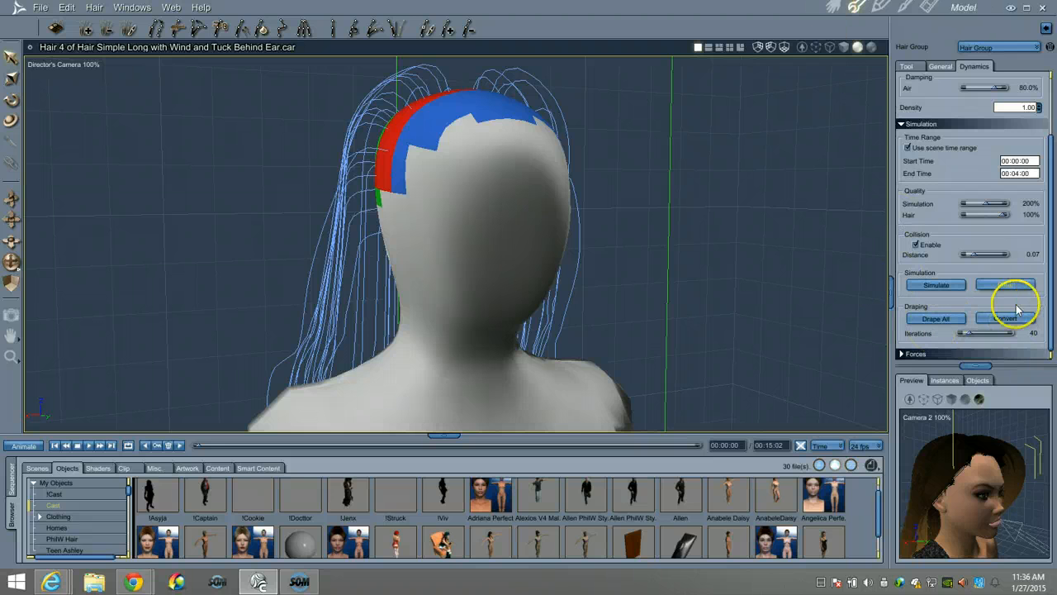
pyautogui.click(938, 319)
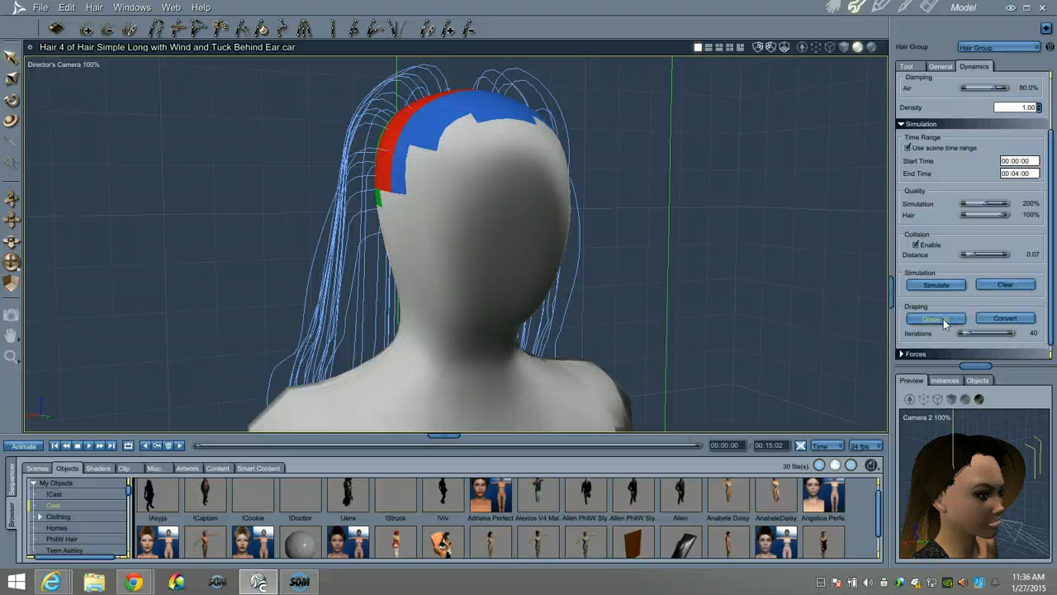
pyautogui.click(1009, 319)
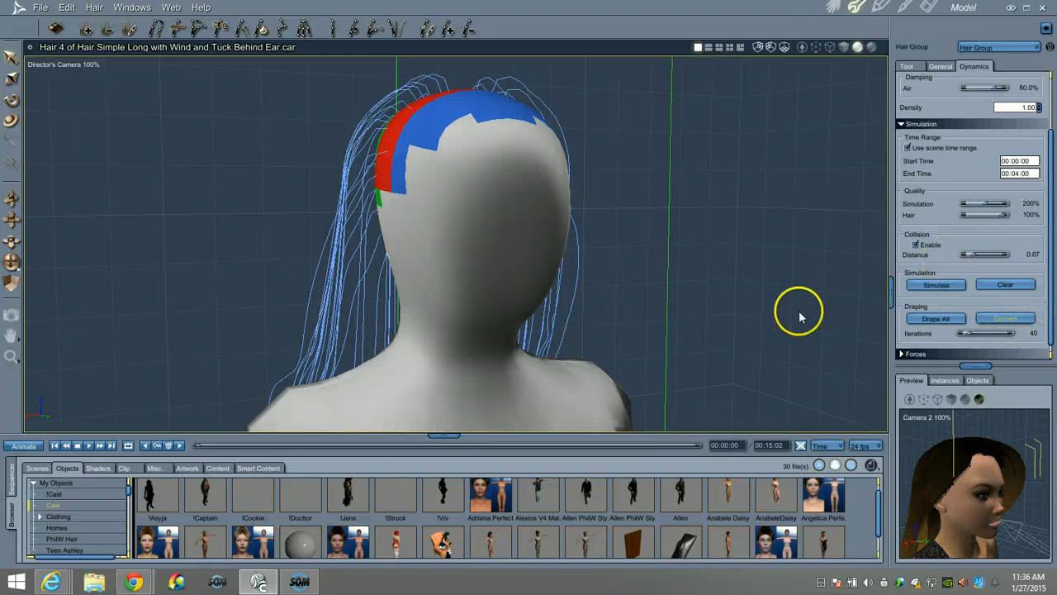
# - Examine the draped hair from the side and front in the Assemble room, and review its simulation settings there and in the Model room
pyautogui.click(831, 7)
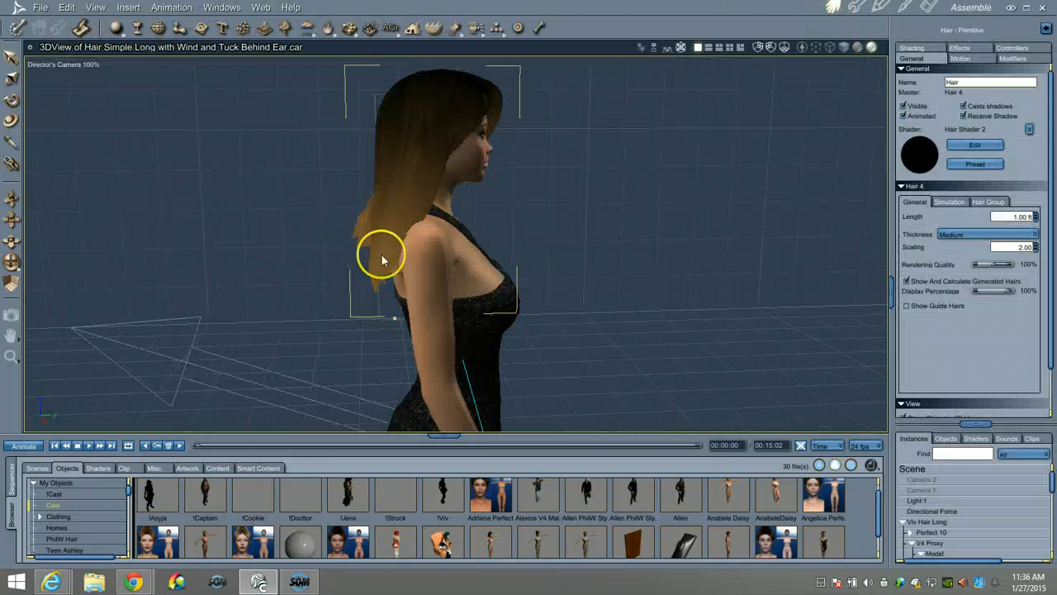
pyautogui.moveTo(10, 263); pyautogui.dragTo(356, 249)
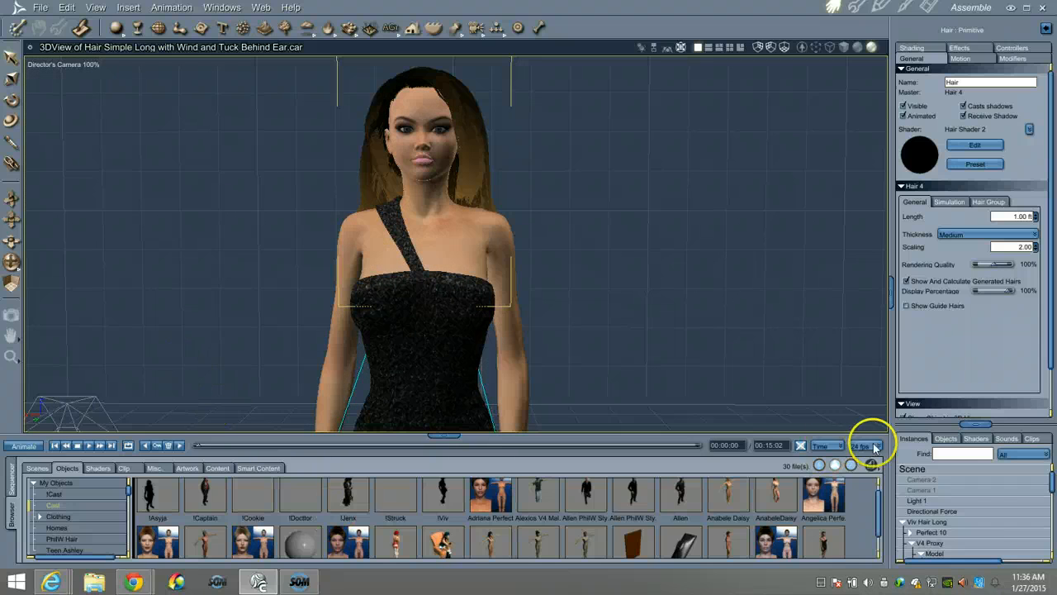
pyautogui.click(946, 202)
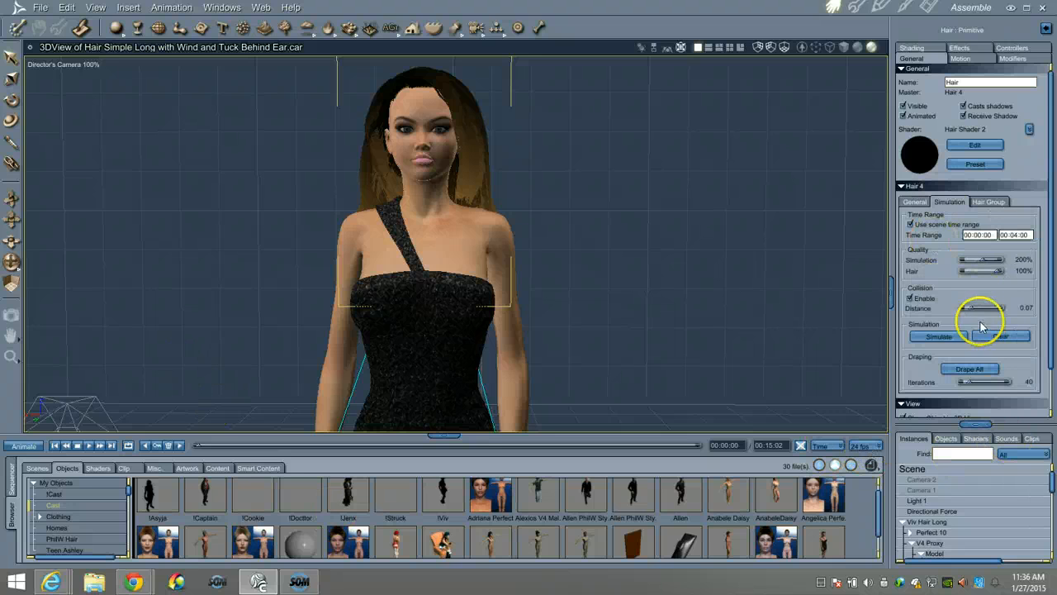
pyautogui.scroll(-1, 948, 307)
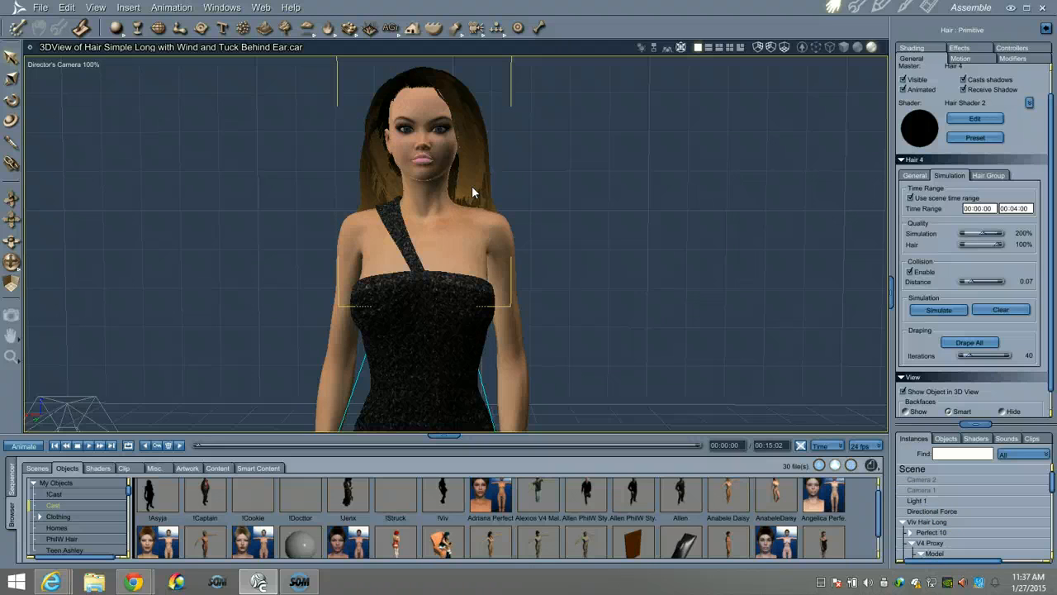
pyautogui.click(856, 8)
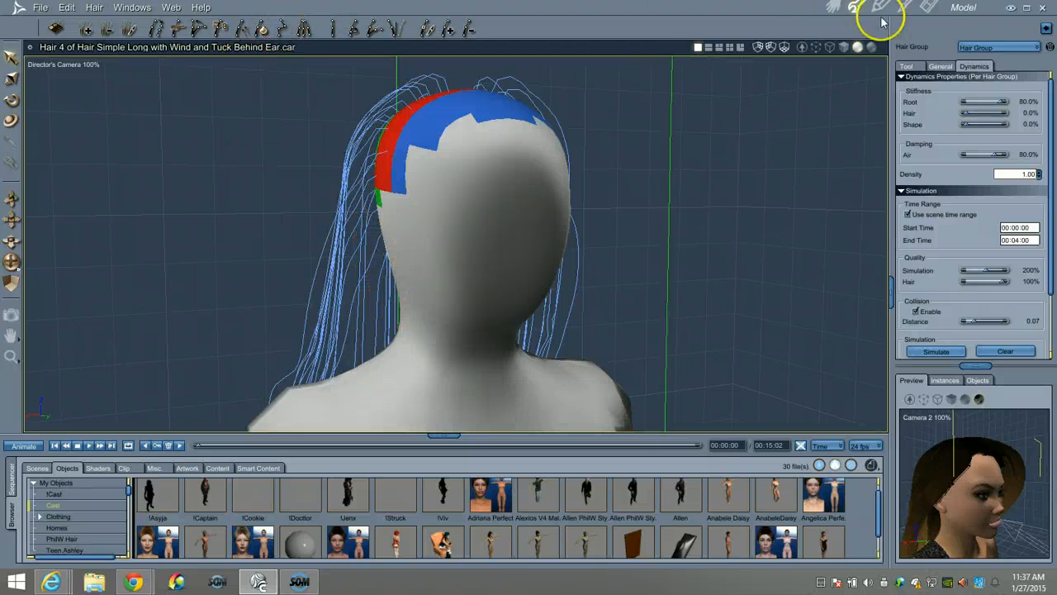
pyautogui.click(834, 8)
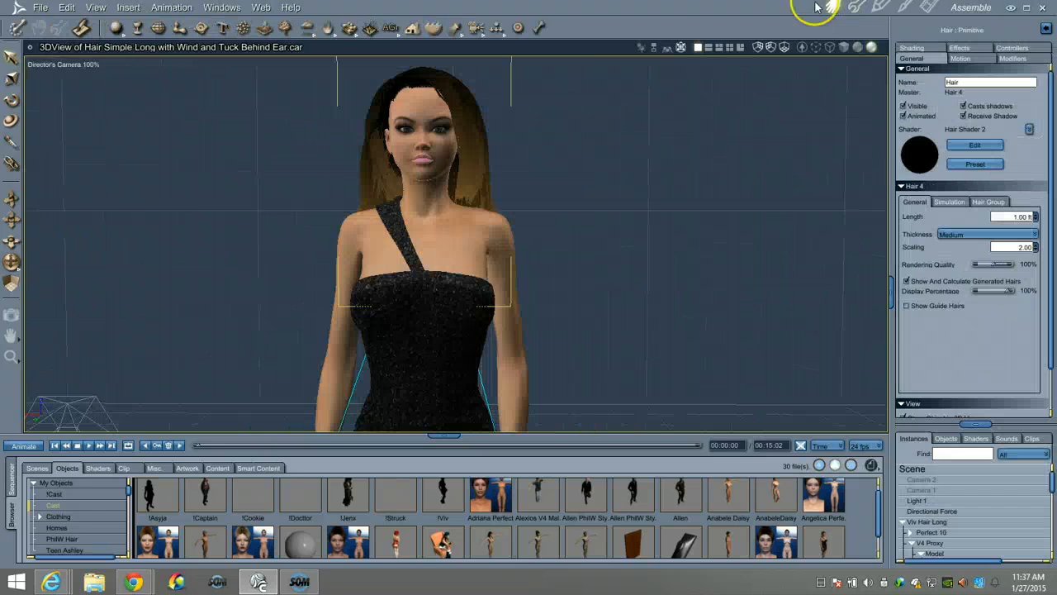